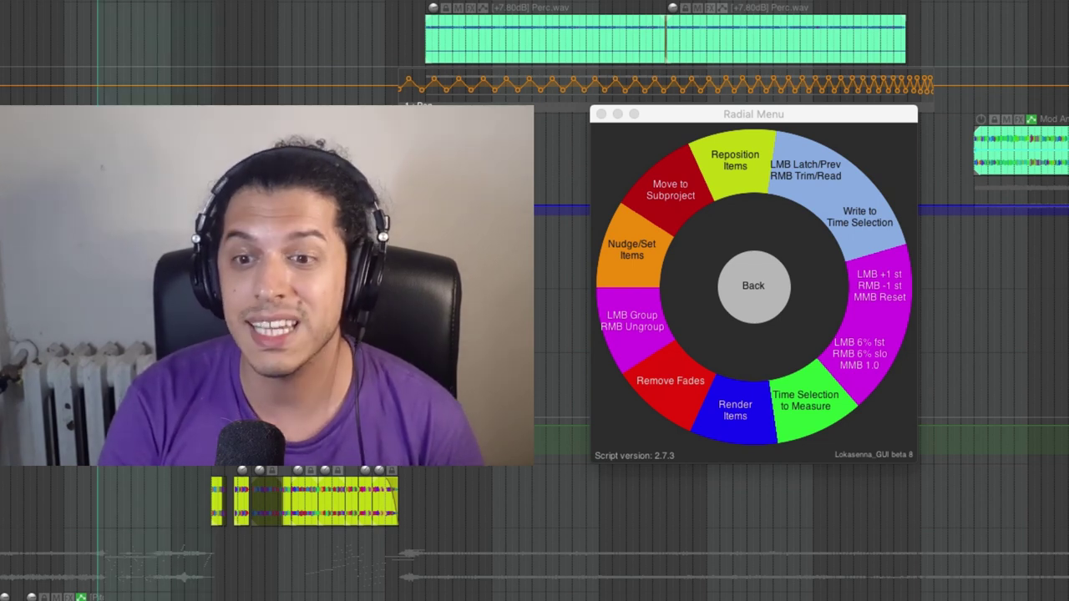
Step: Make the Radial Menu window active so its customised action ring is shown
click(796, 191)
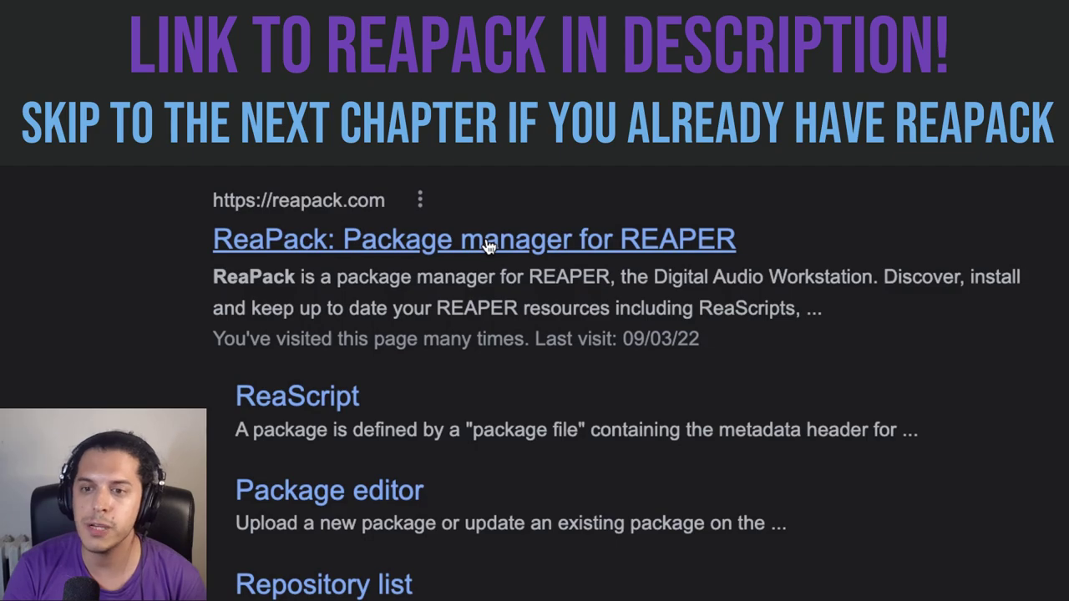
Step: Open reapack.com from the search results and scroll its User guide to the Installation section
click(488, 245)
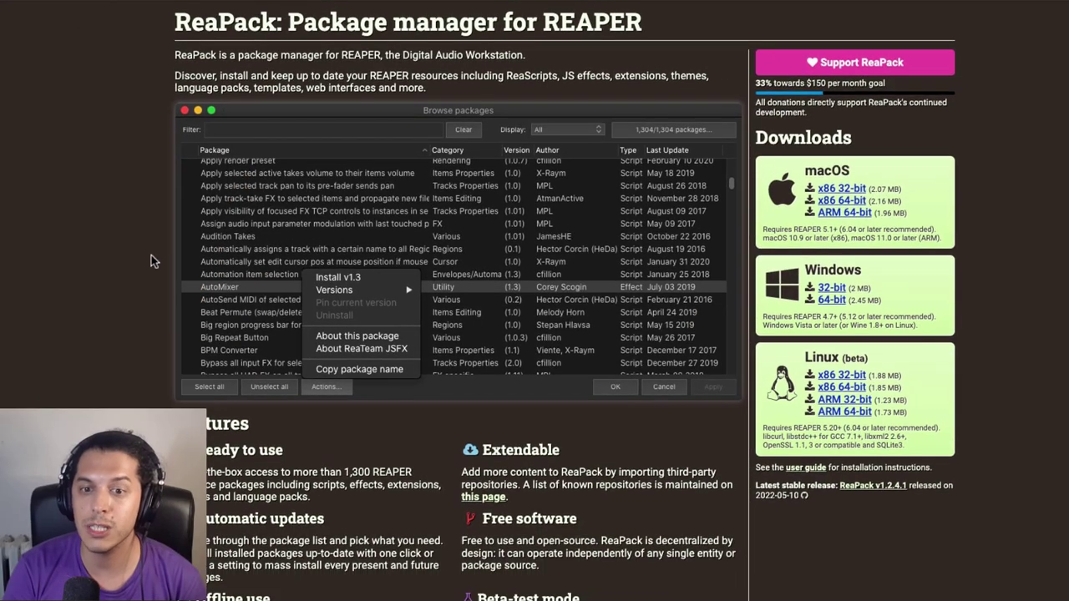
scroll(151, 262, up, 1)
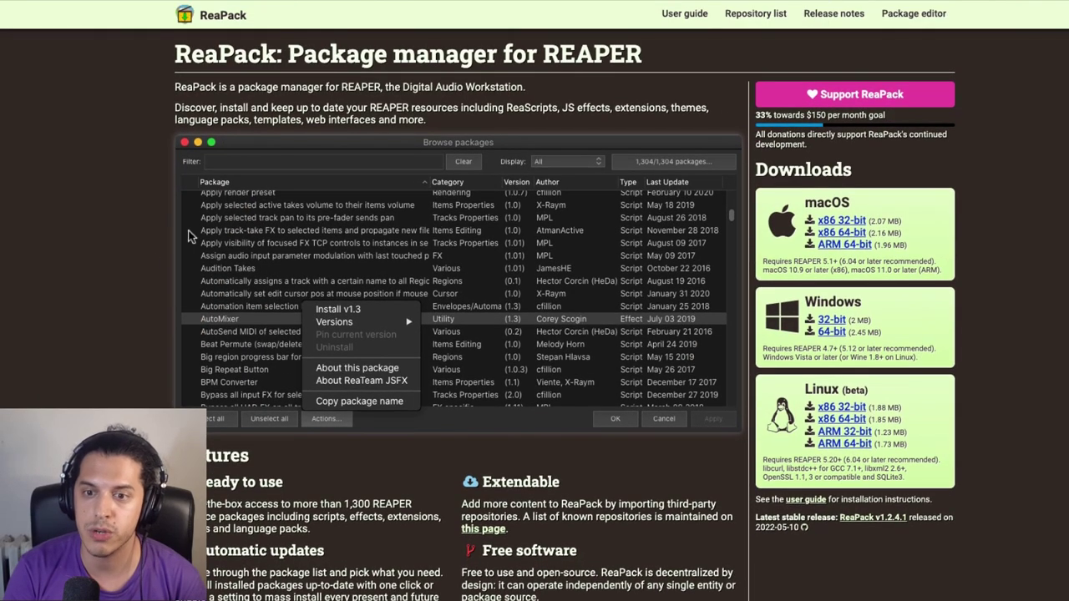
scroll(119, 264, down, 1)
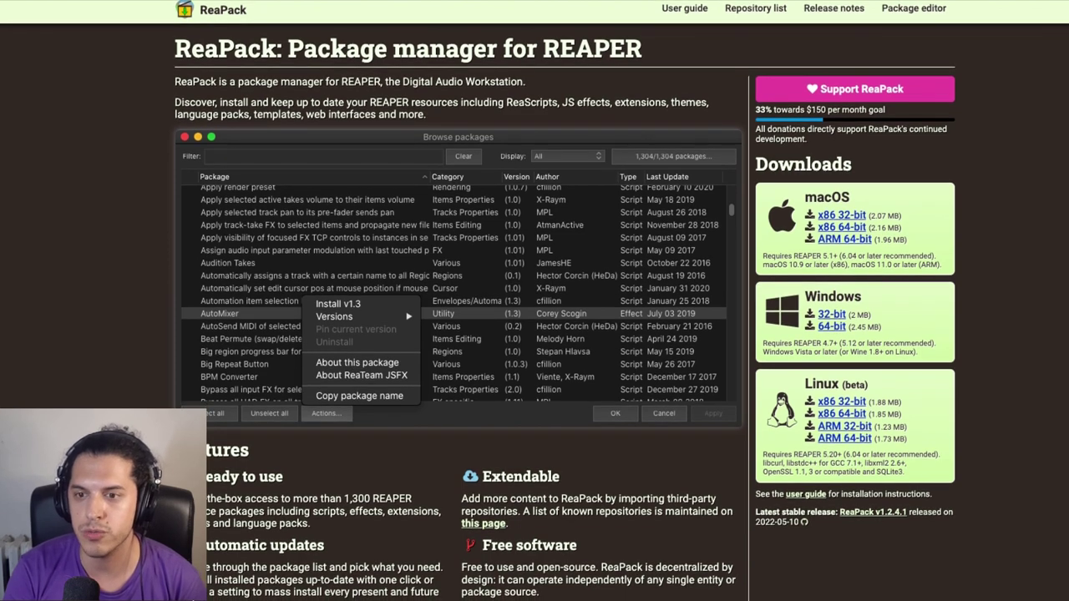
click(805, 494)
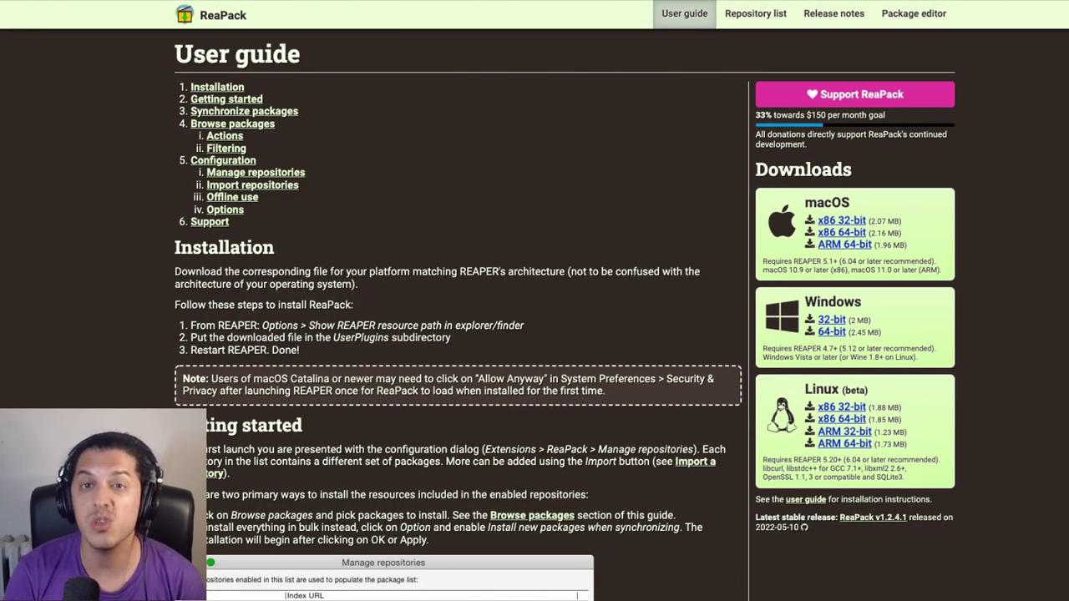
scroll(535, 301, down, 3)
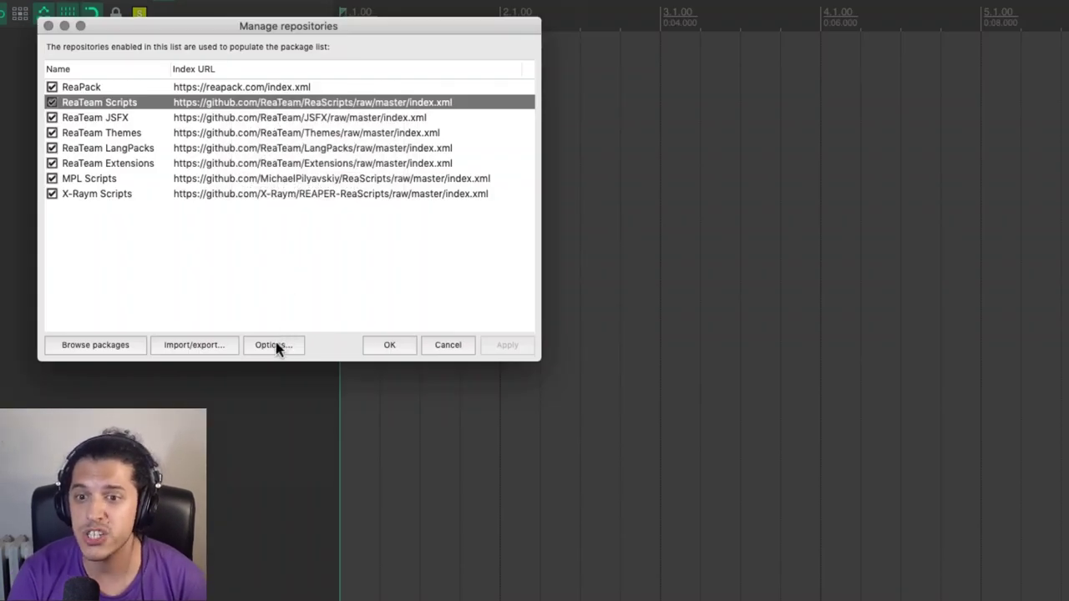
Step: Enable ReaPack's 'Install new packages when synchronizing' option and apply it
click(276, 346)
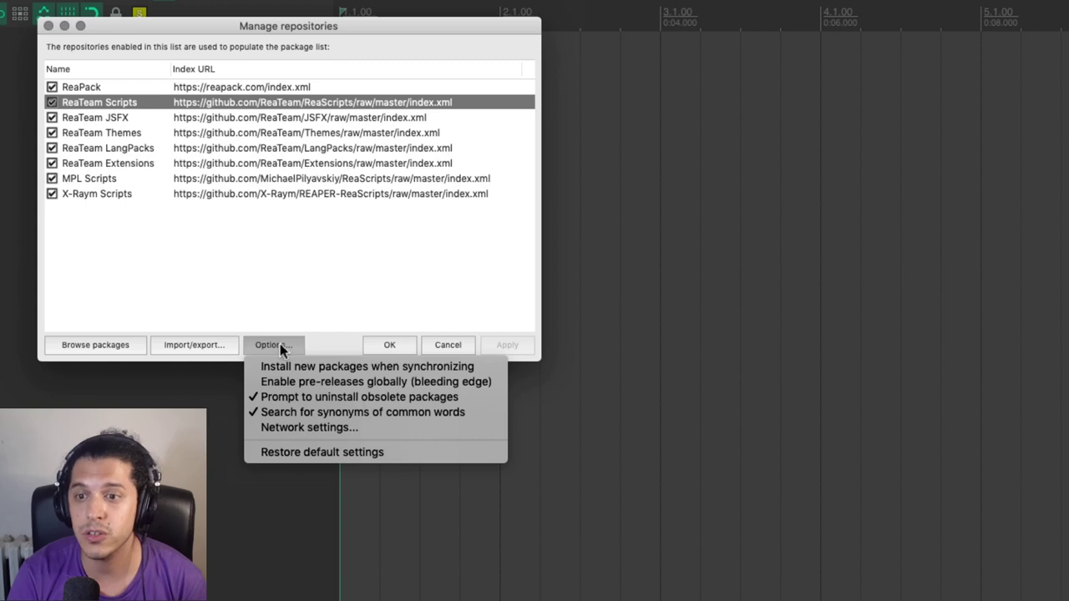
click(294, 369)
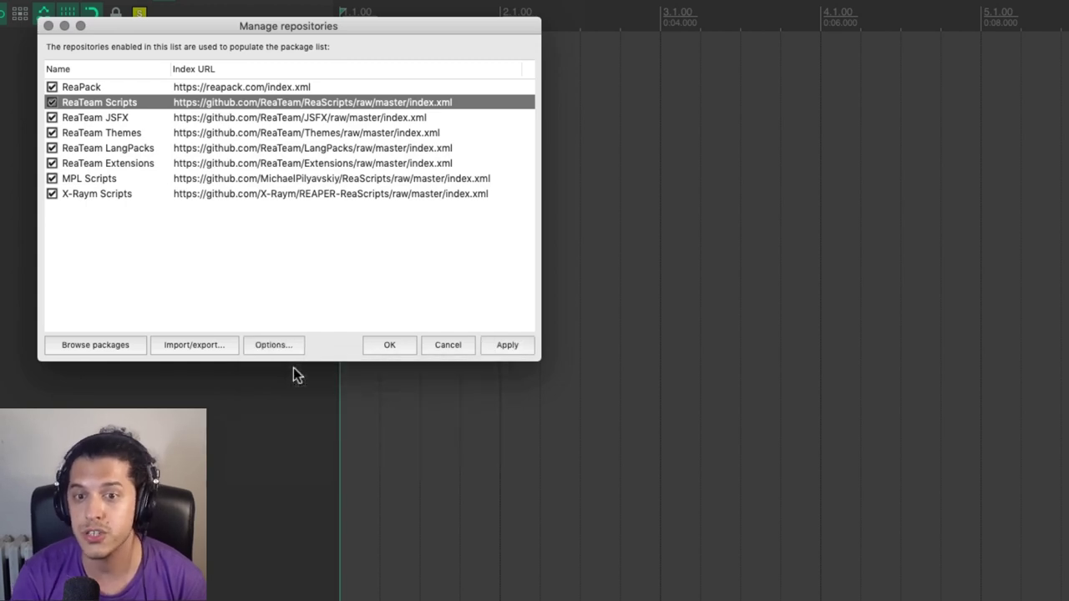
click(499, 349)
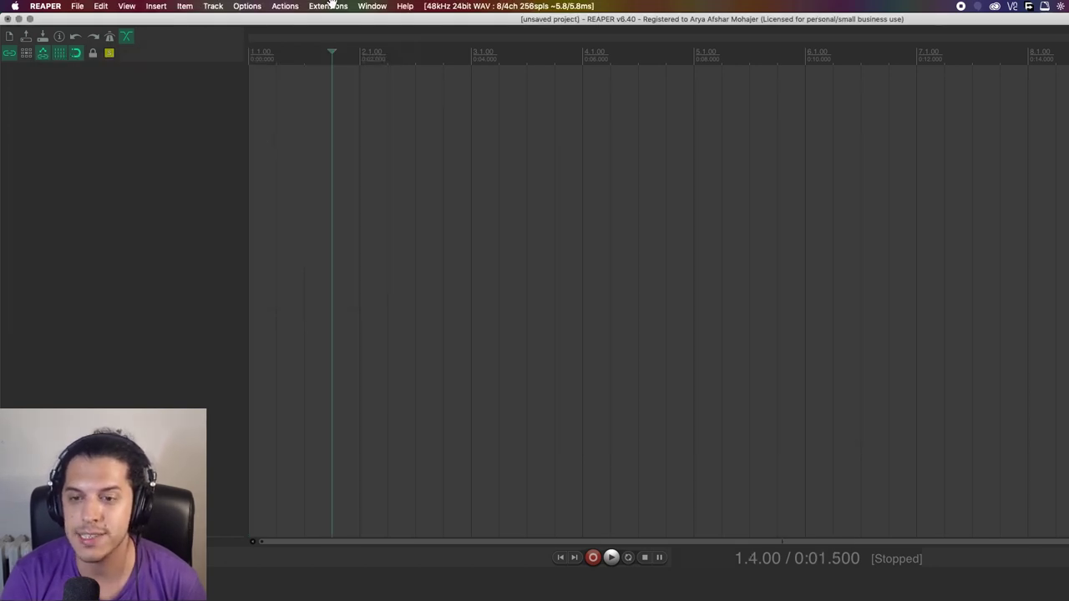
Step: In ReaPack's package browser, mark Lokasenna's GUI library v2 for Lua for reinstall
click(330, 6)
mouse_move(374, 300)
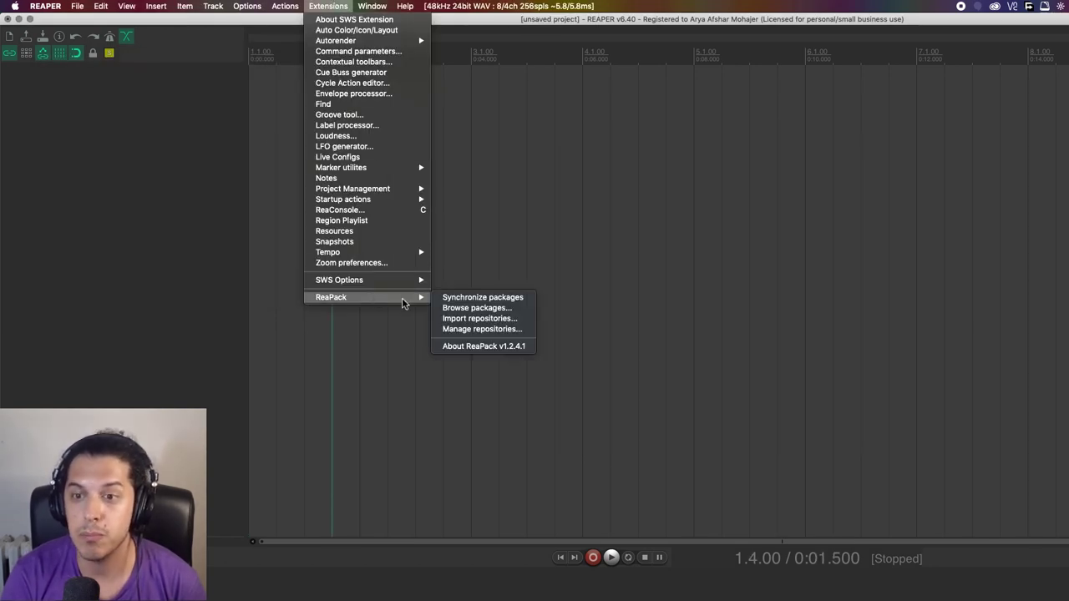
click(476, 308)
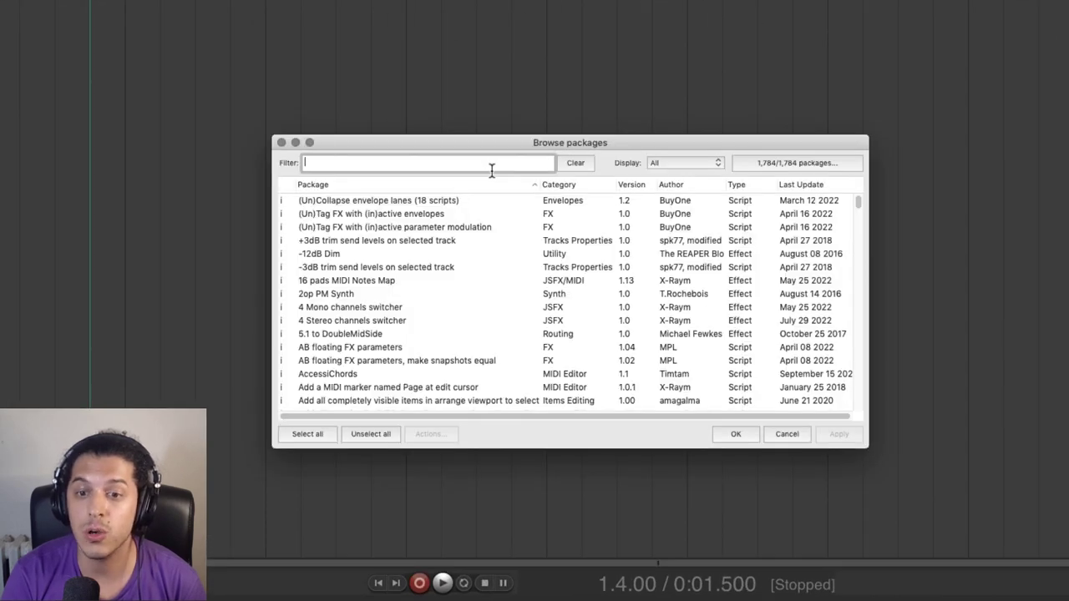
text(lokase)
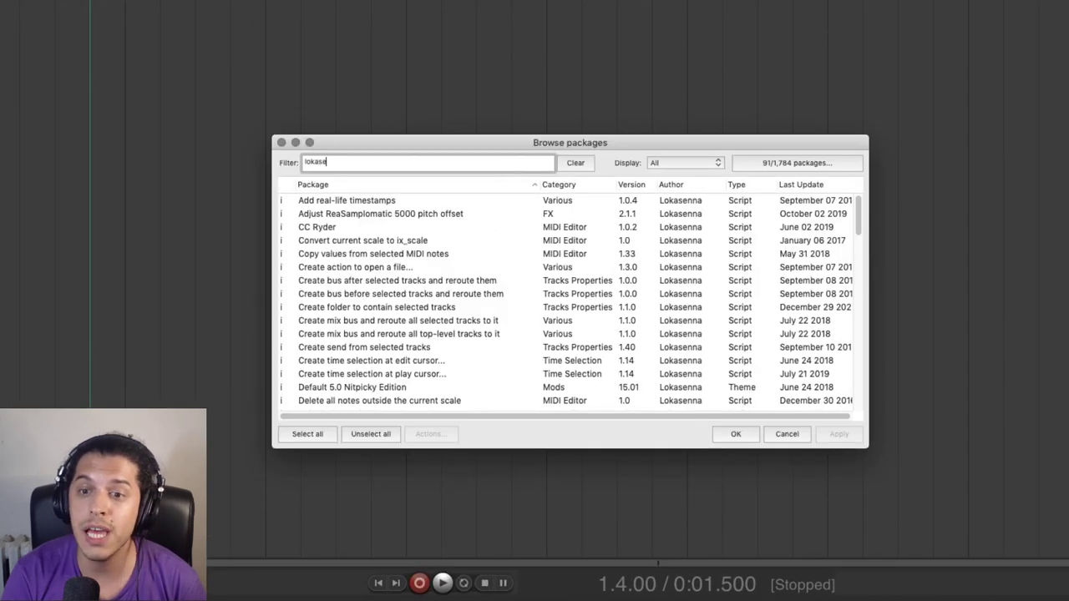
text(nna gui)
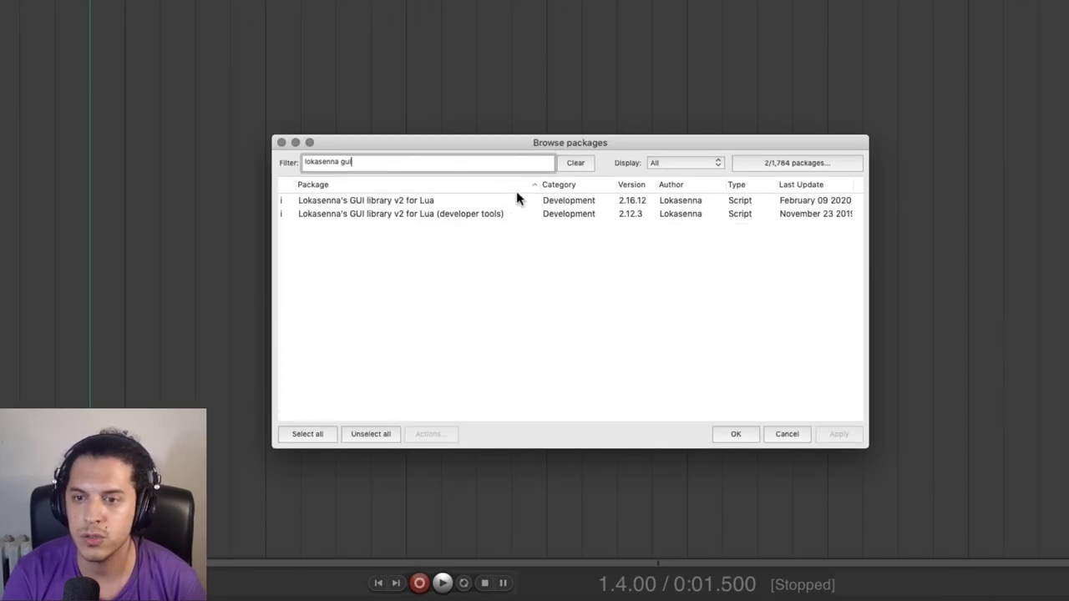
click(488, 203)
right_click(412, 201)
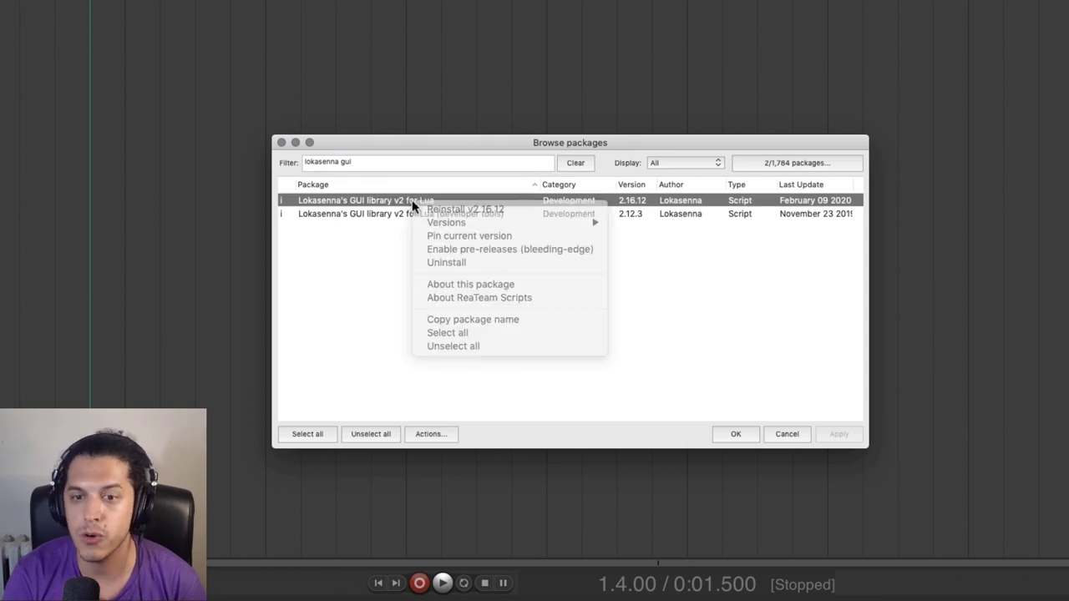
click(430, 209)
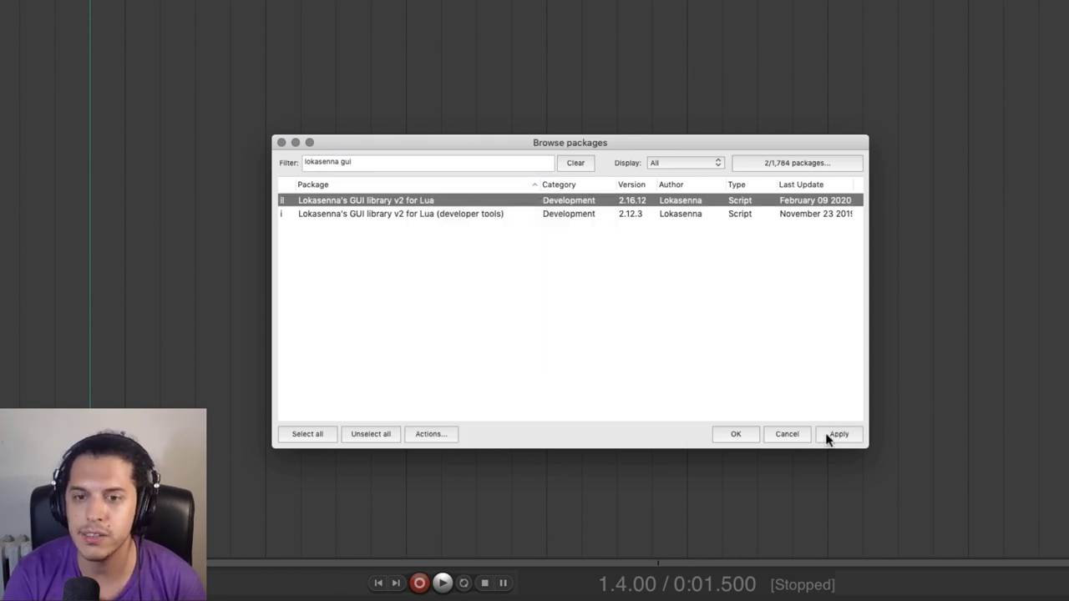
Step: Filter for 'radial', mark the Radial Menu package for install, and apply
key(Tab)
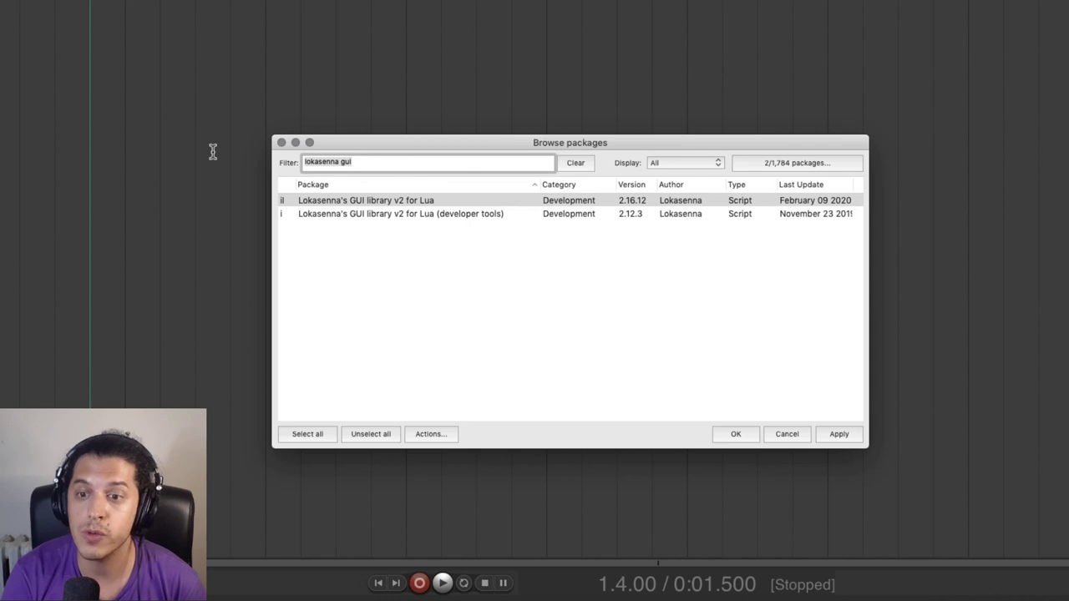
text(radial)
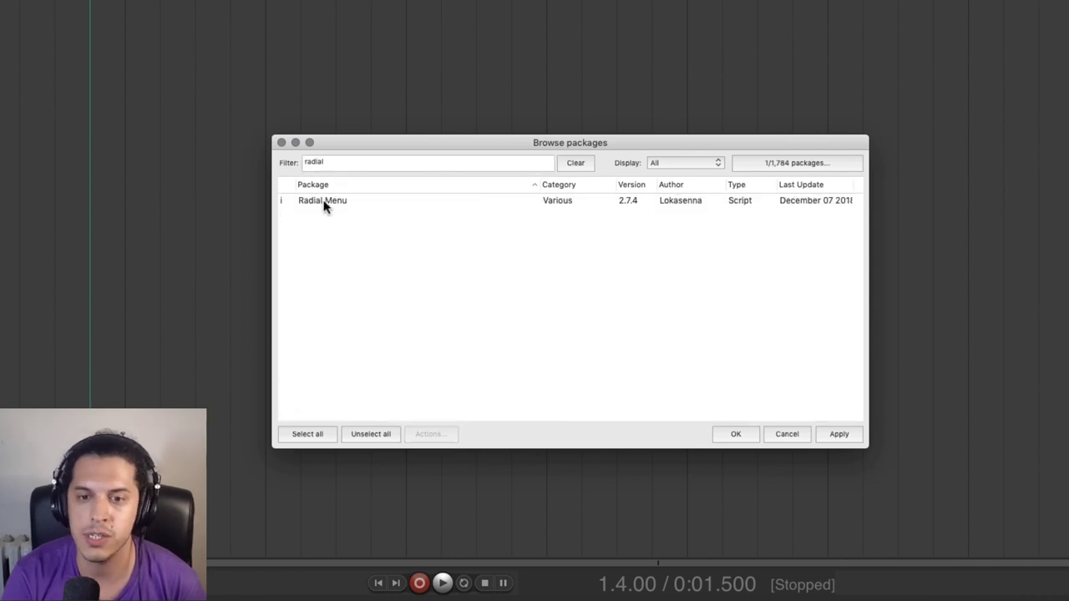
right_click(325, 207)
click(361, 210)
click(825, 432)
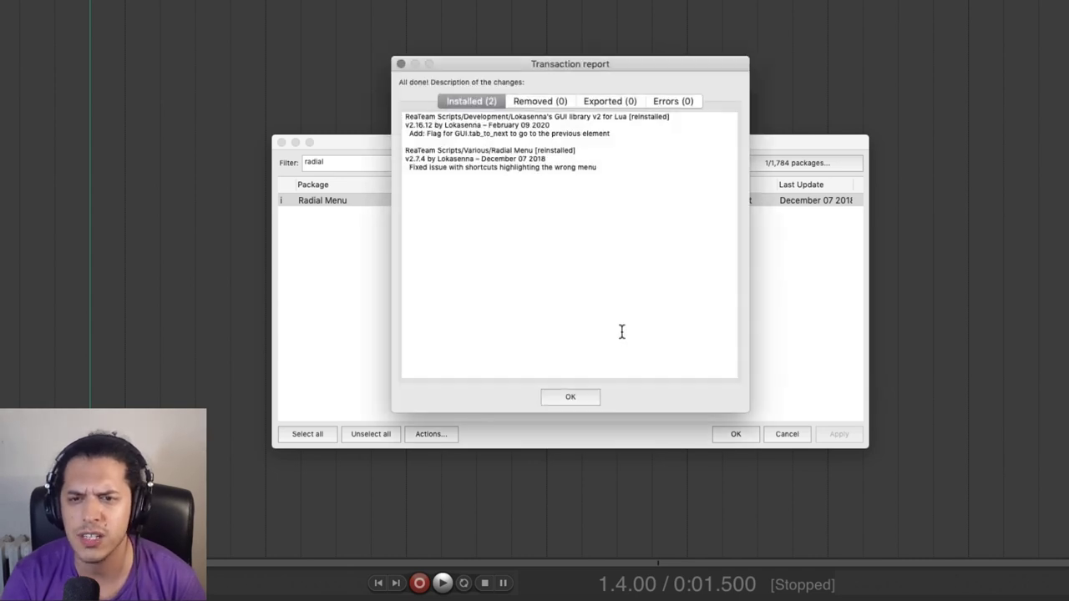
Step: Assign the shortcut Q to the Lokasenna_Radial Menu.lua script in the Actions list
click(571, 397)
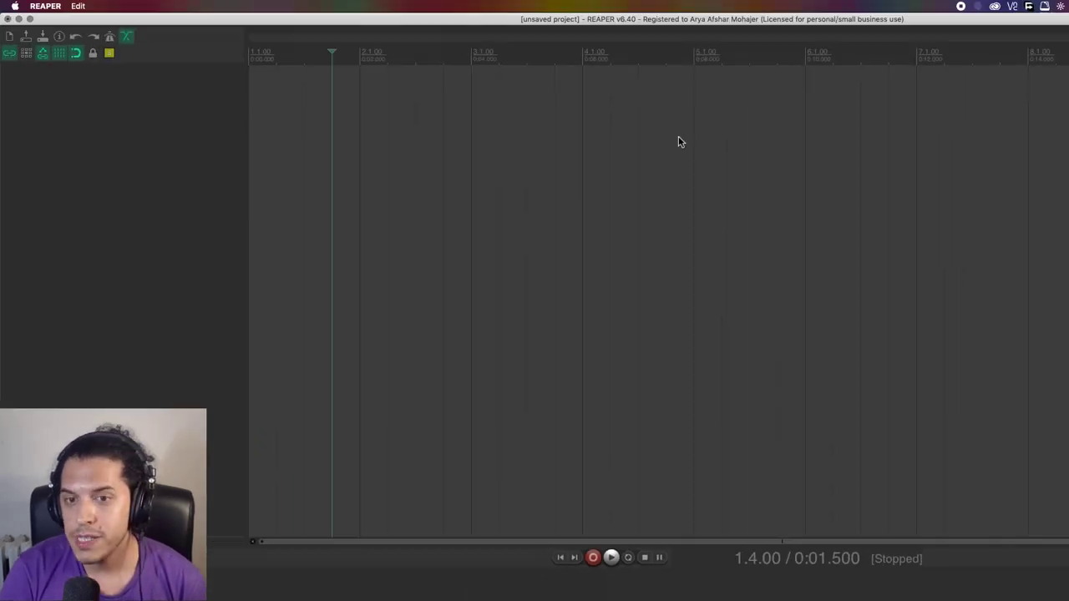
key(question)
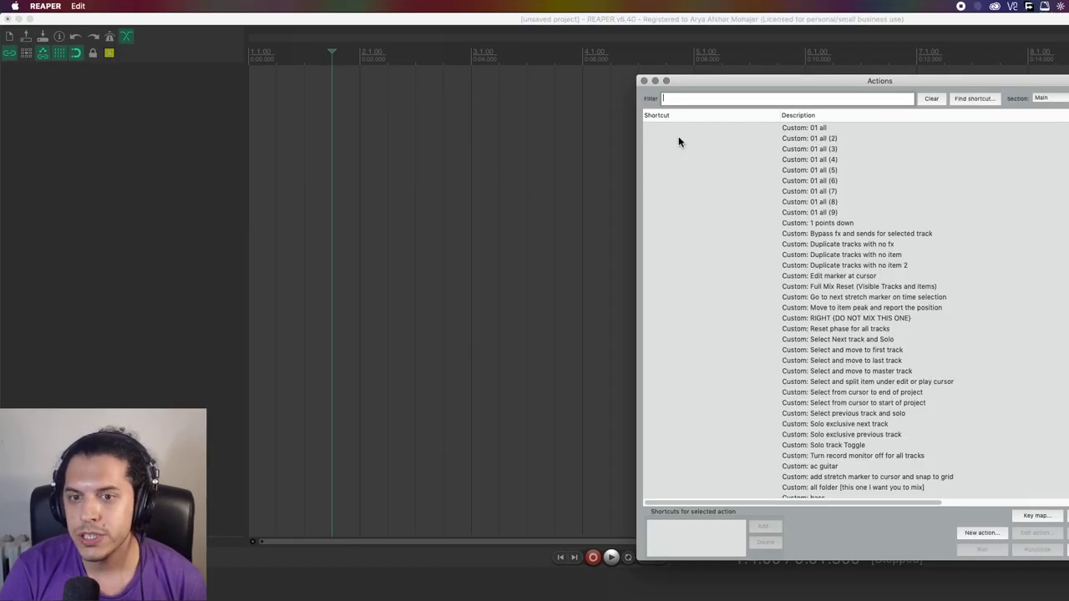
text(Radial)
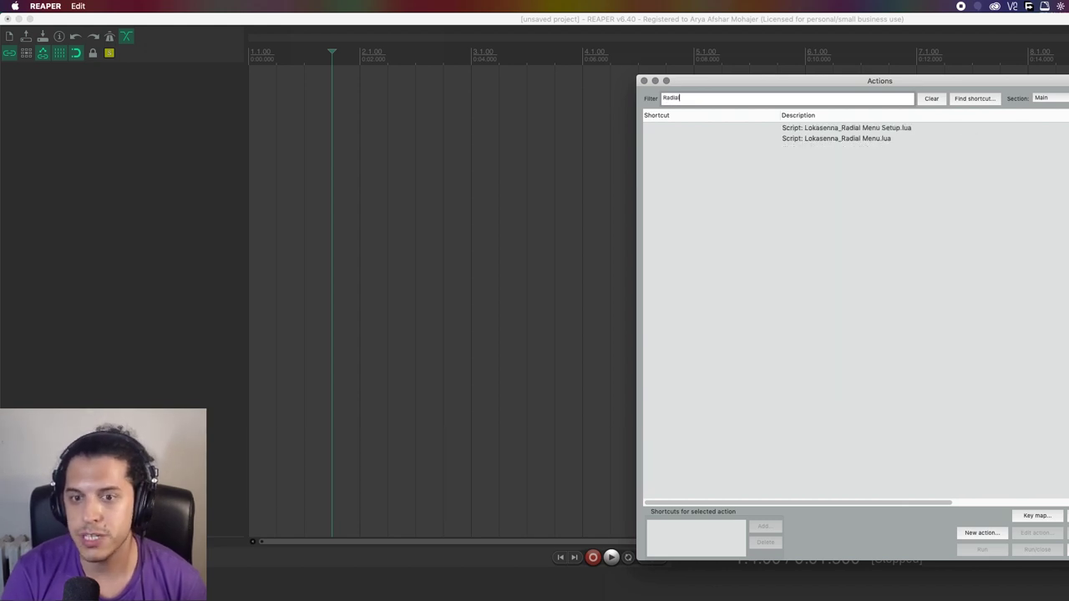
click(812, 138)
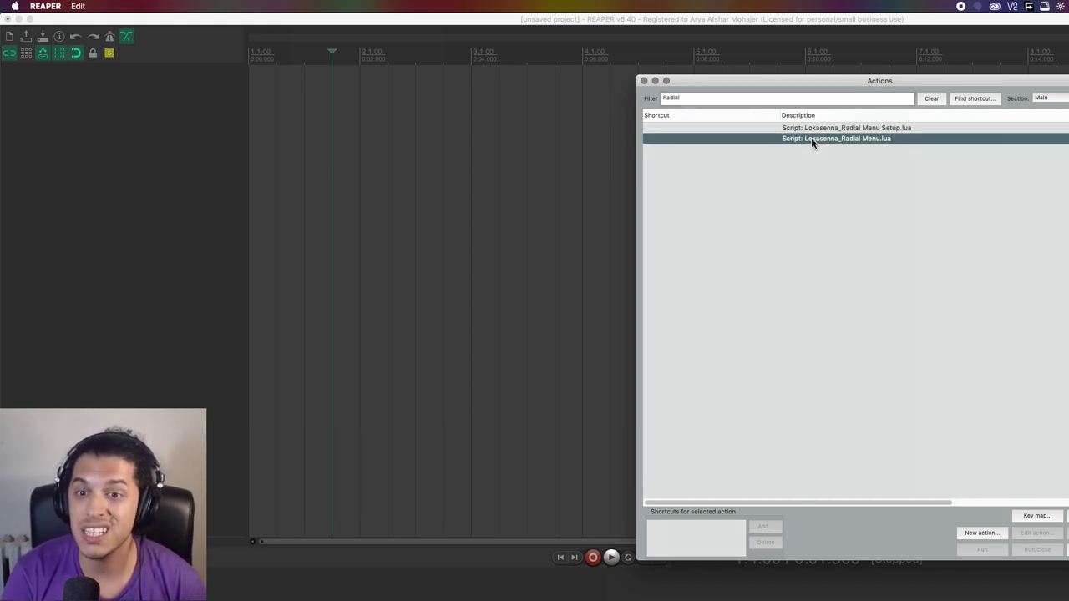
click(774, 529)
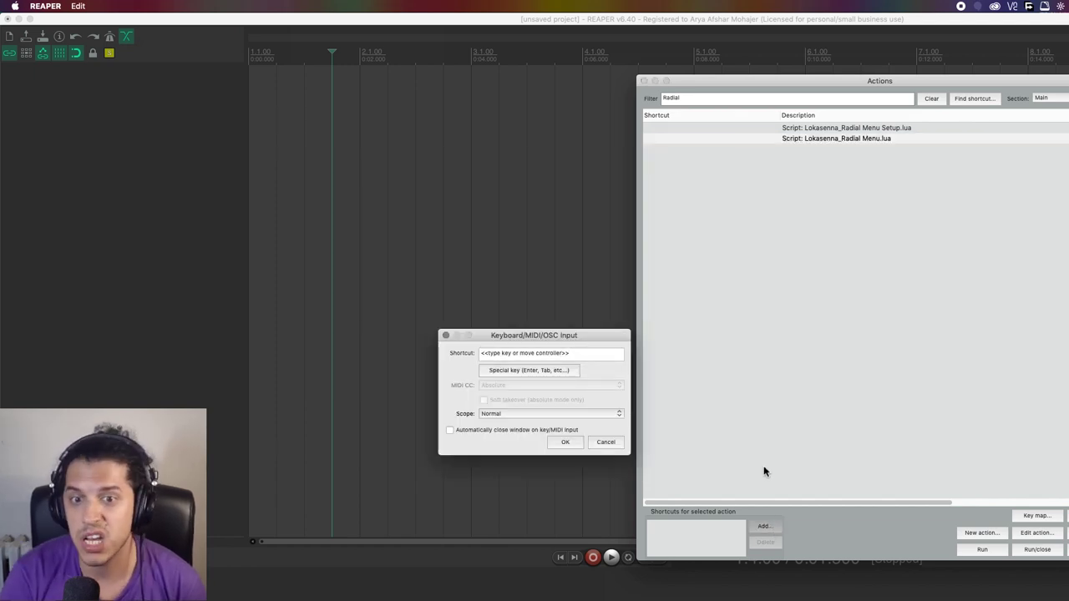
key(q)
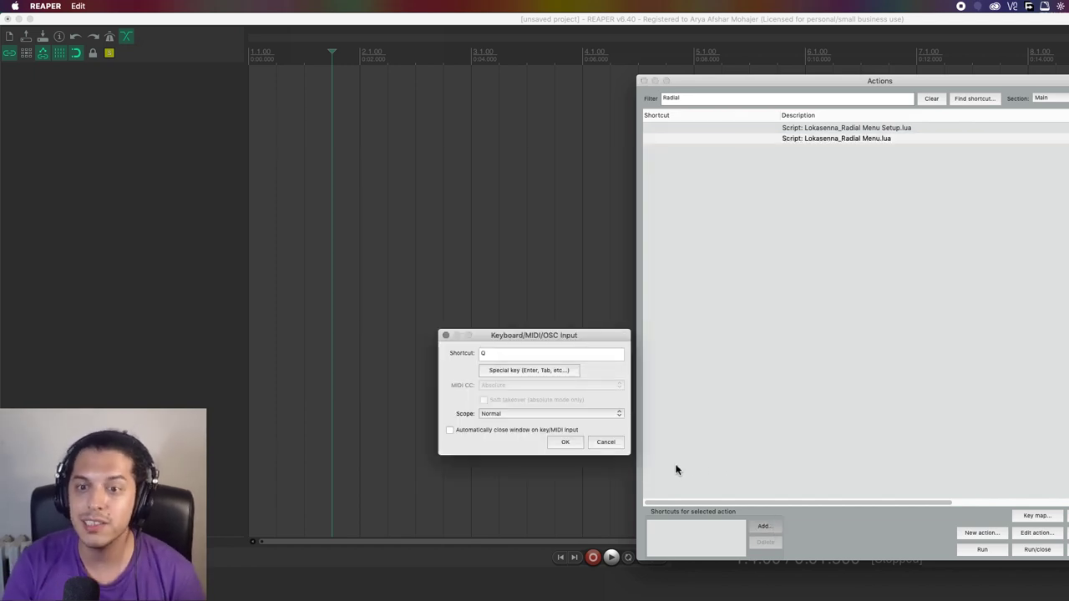
click(566, 443)
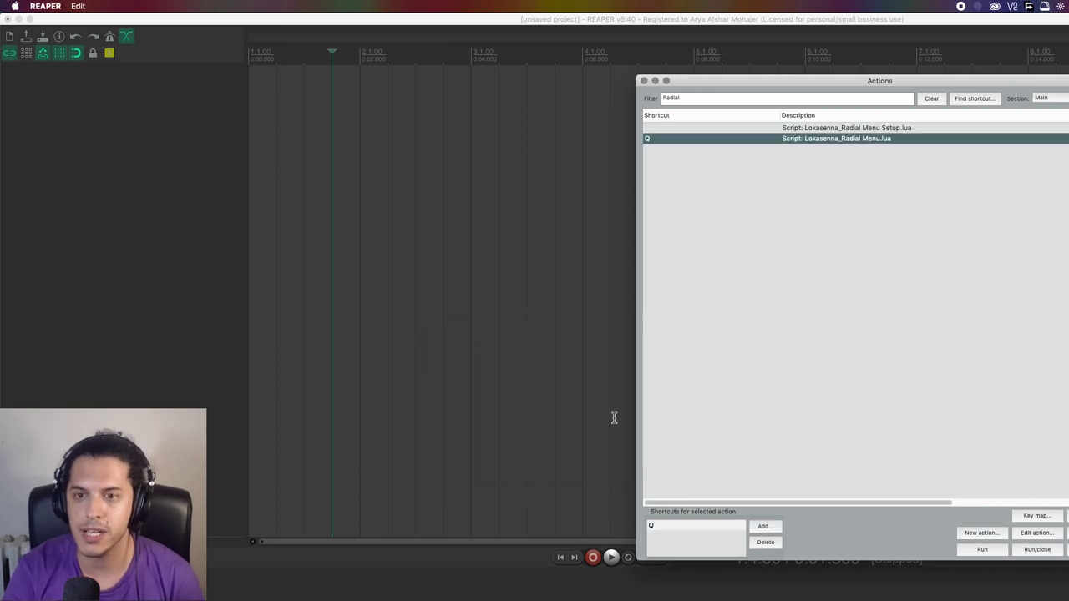
Step: Assign Shift+Ctrl+Q to the Radial Menu Setup script and close the Actions list
click(808, 130)
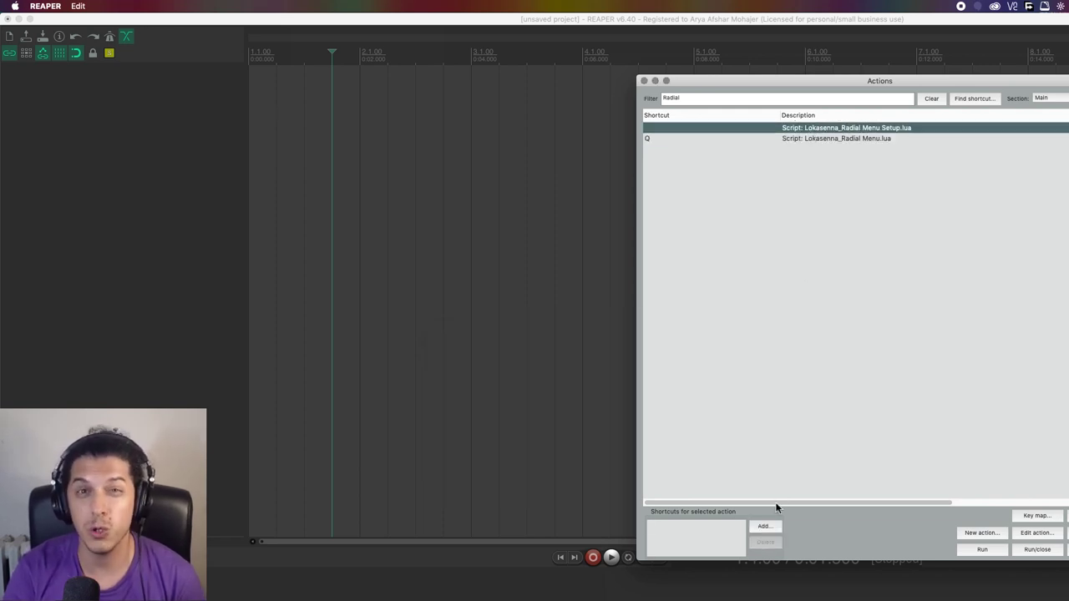
click(772, 530)
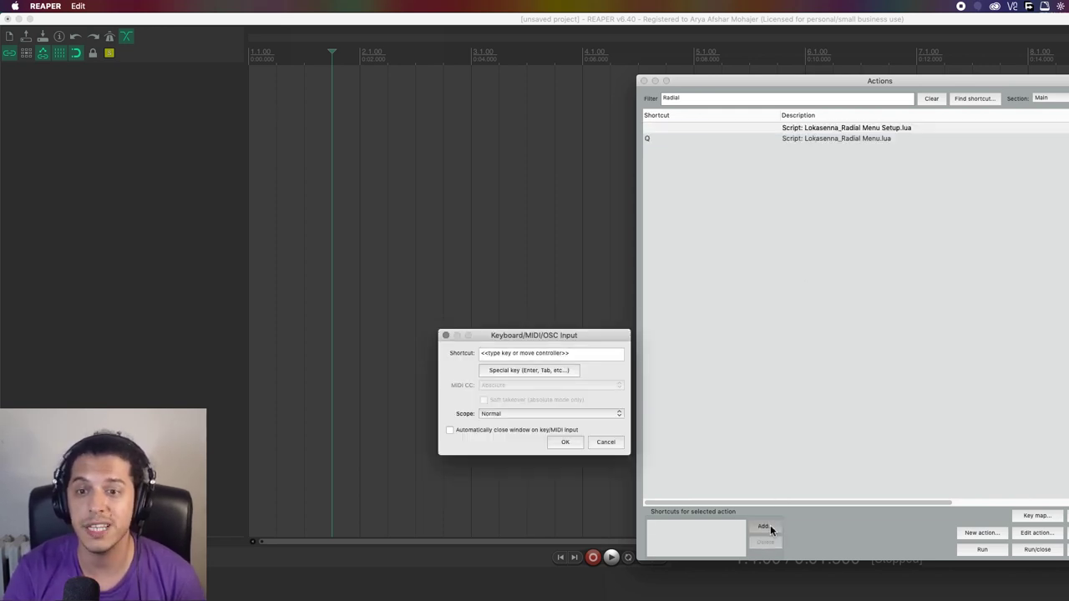
key(ctrl+shift+q)
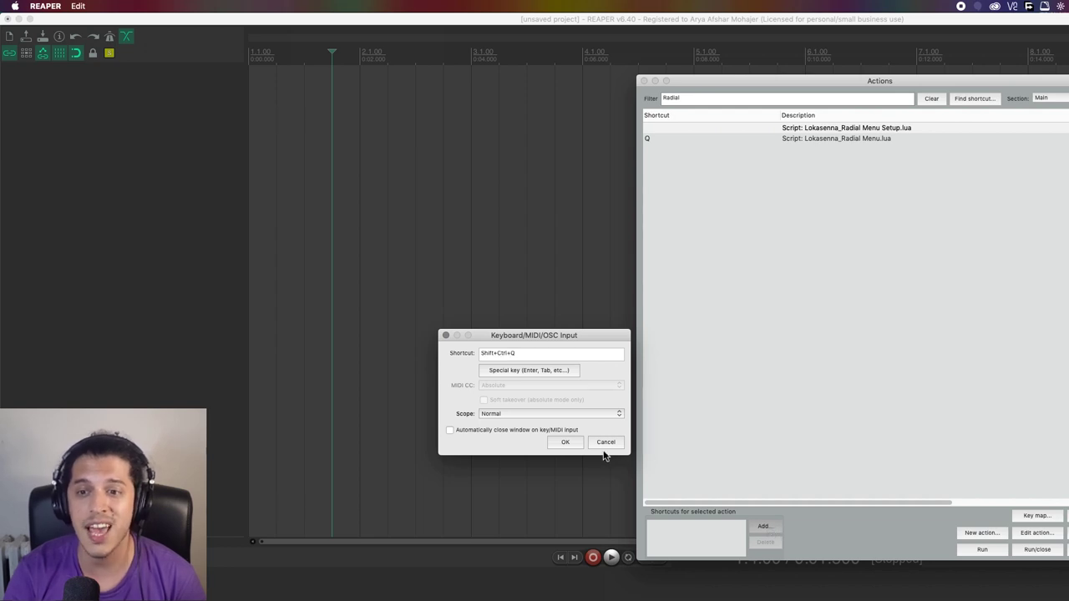
click(565, 443)
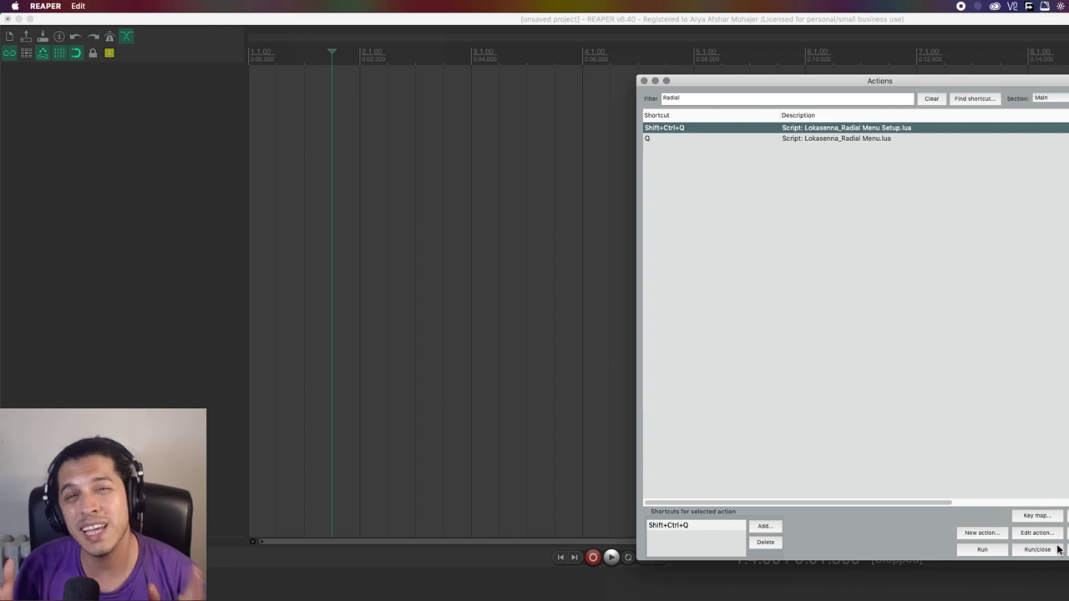
key(Escape)
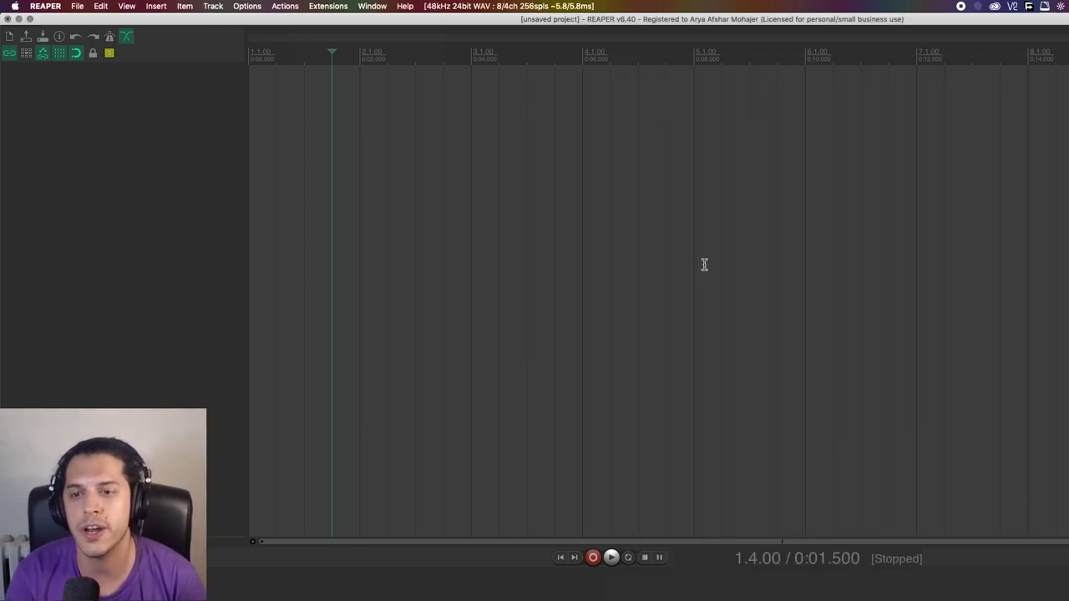
Step: Open and close the radial menu repeatedly at different spots
key(ctrl+shift+q)
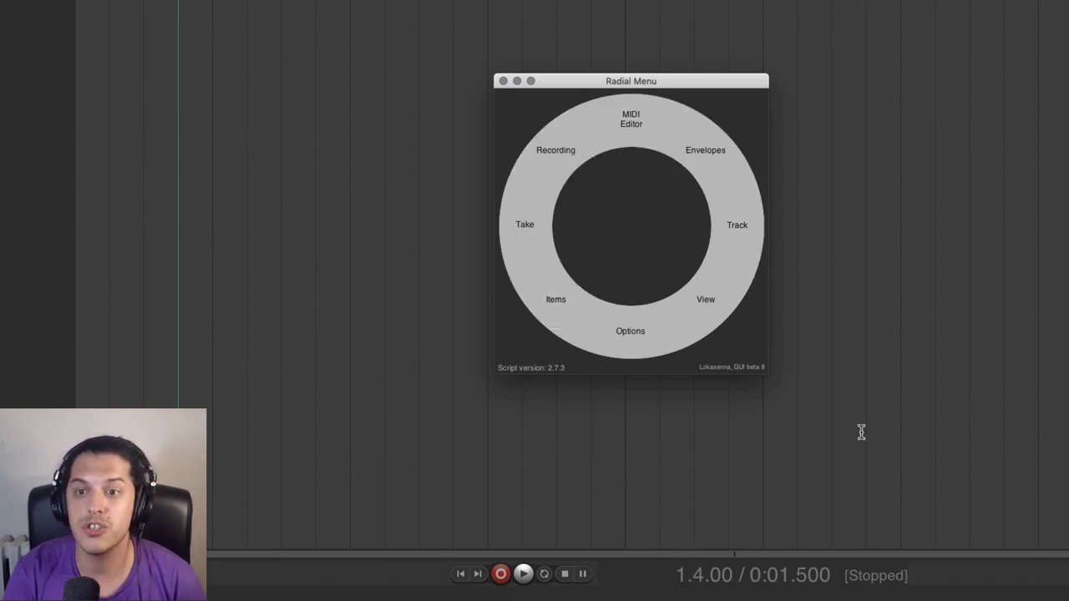
key(Escape)
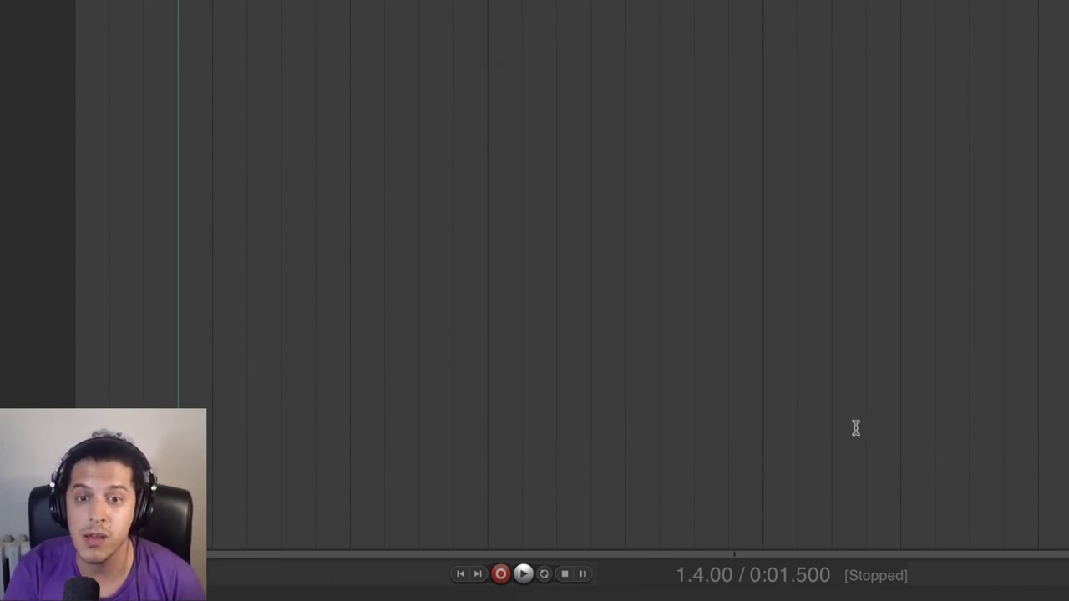
key(grave)
key(Escape)
key(grave)
key(Escape)
key(grave)
key(Escape)
key(grave)
key(Escape)
key(grave)
Step: Insert a new track from the radial menu's Track section
click(467, 370)
key(Escape)
key(grave)
click(551, 372)
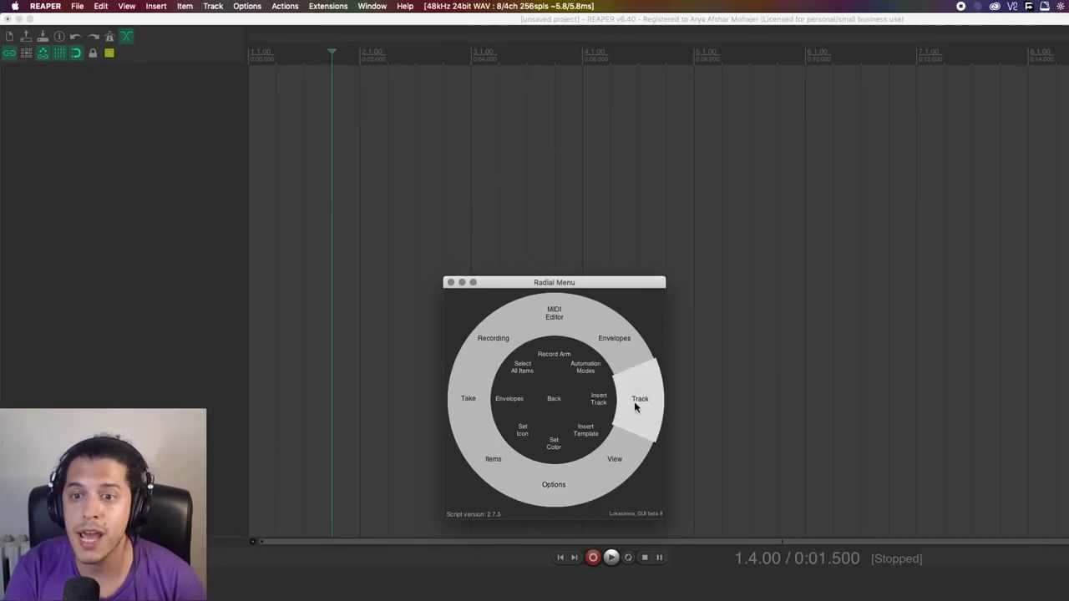
click(636, 407)
click(646, 406)
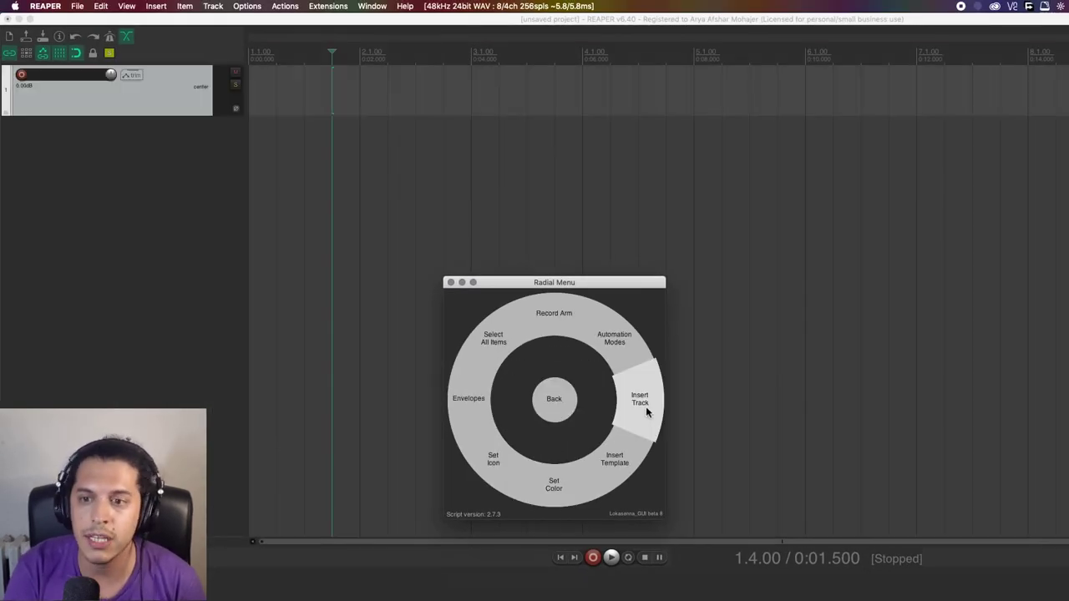
Step: Colour the new track purple and add Volume and Pan envelope lanes
click(572, 478)
click(706, 270)
click(733, 314)
click(663, 330)
click(806, 327)
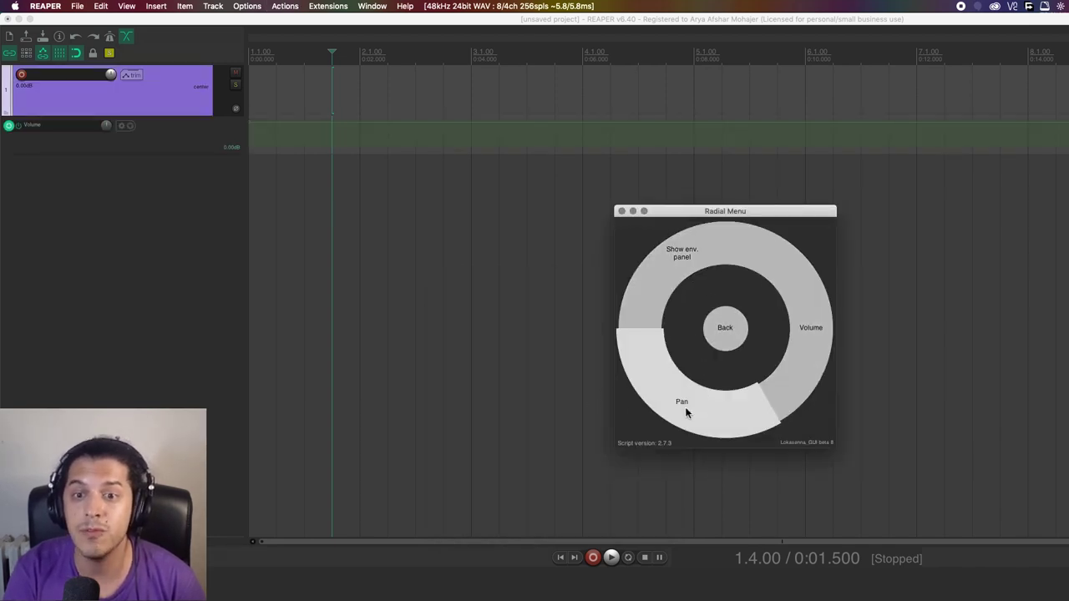
click(685, 410)
click(728, 331)
Step: Record-arm the track, set its automation mode to Touch, and close the menu
click(735, 264)
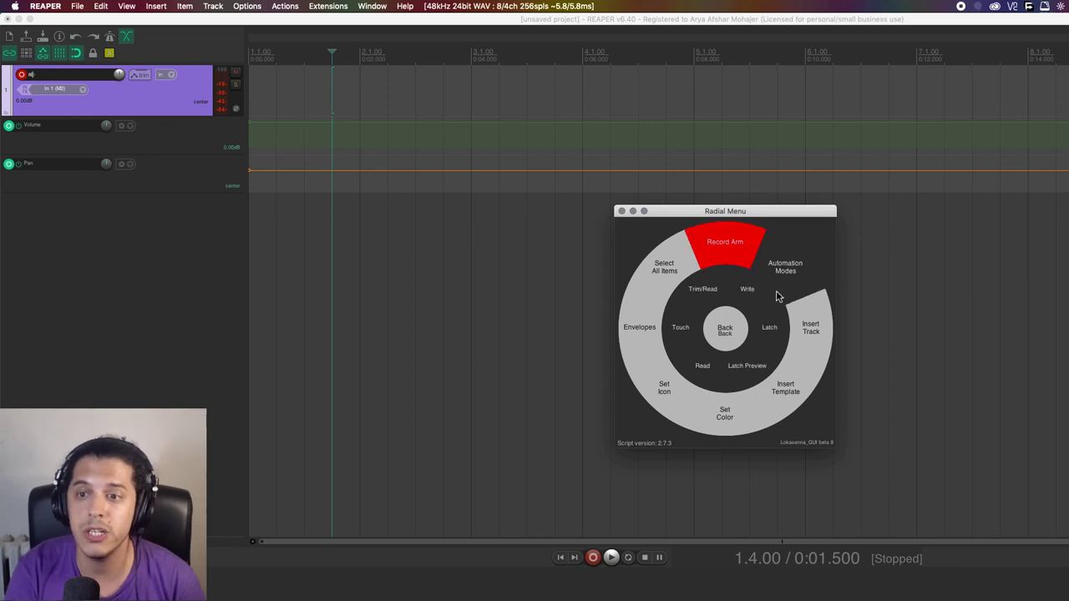
click(777, 298)
click(641, 330)
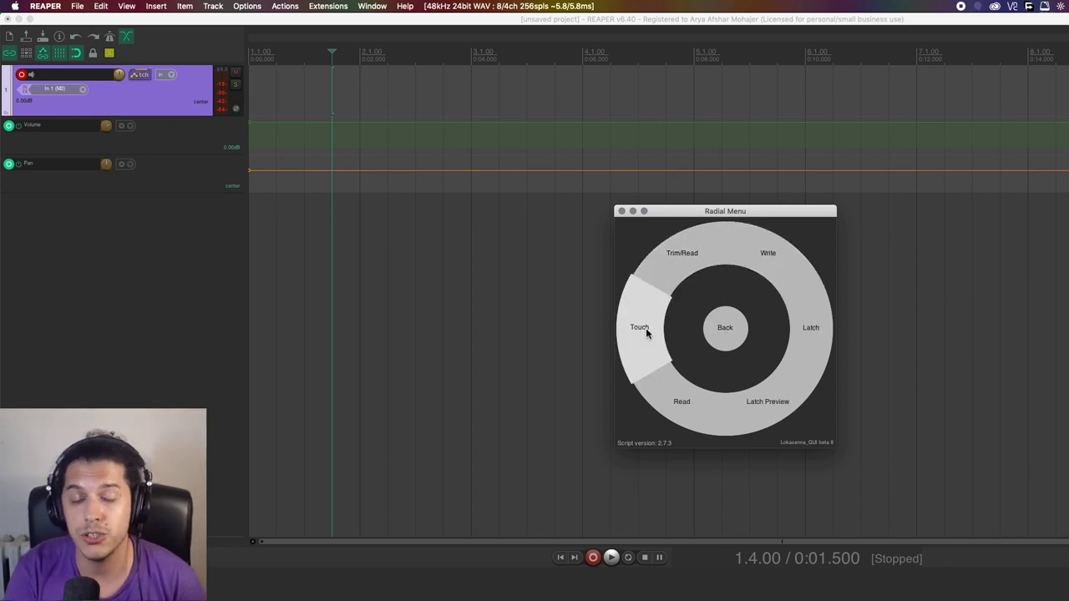
click(731, 332)
click(729, 333)
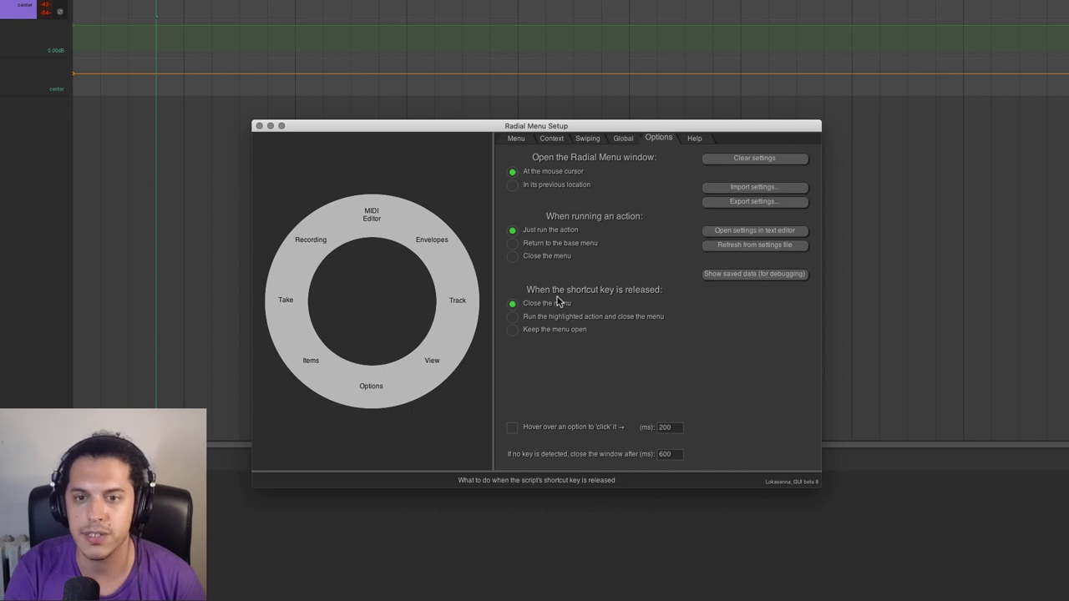
Step: Test the menu with R, then choose 'Keep the menu open' on shortcut release
click(919, 262)
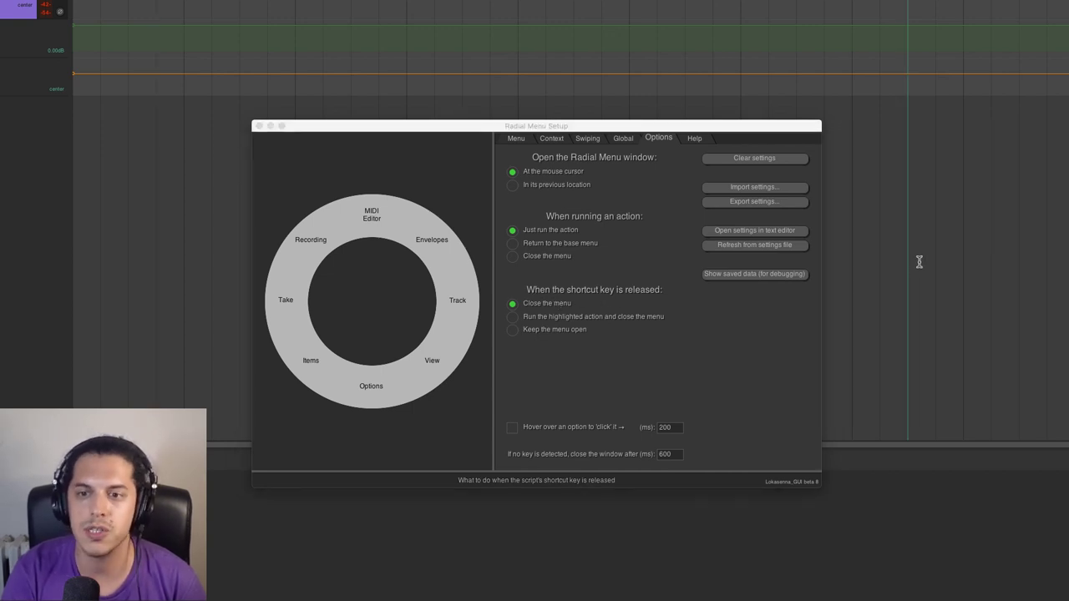
key(r)
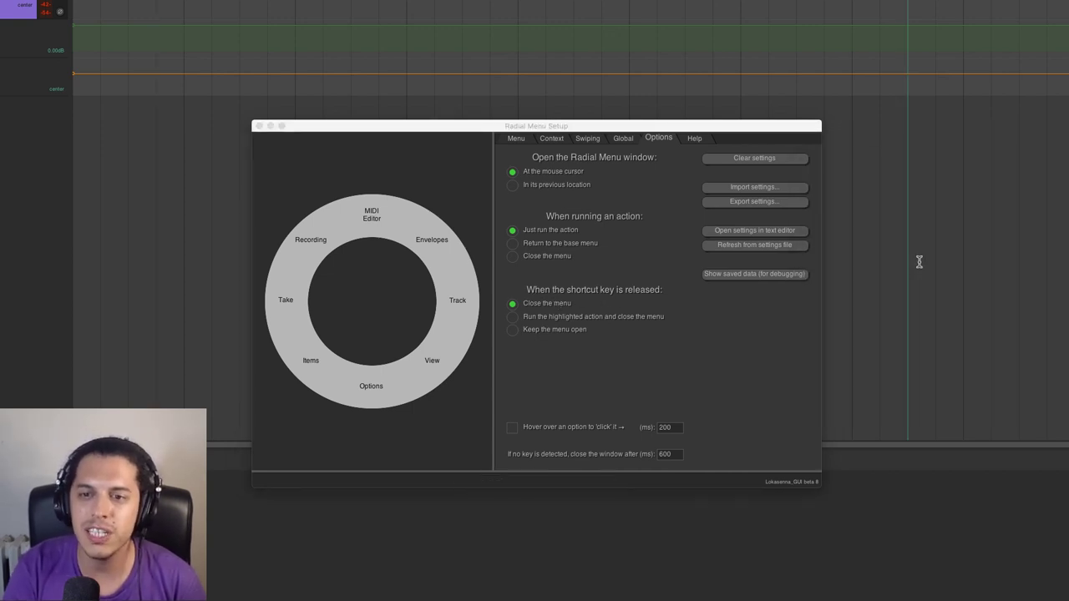
key(r)
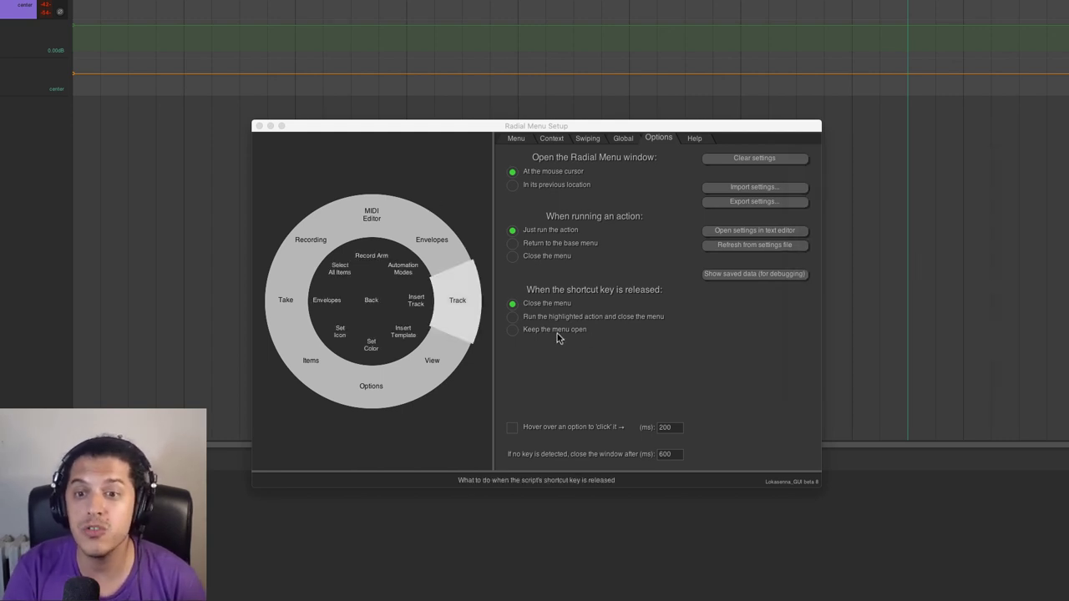
click(512, 329)
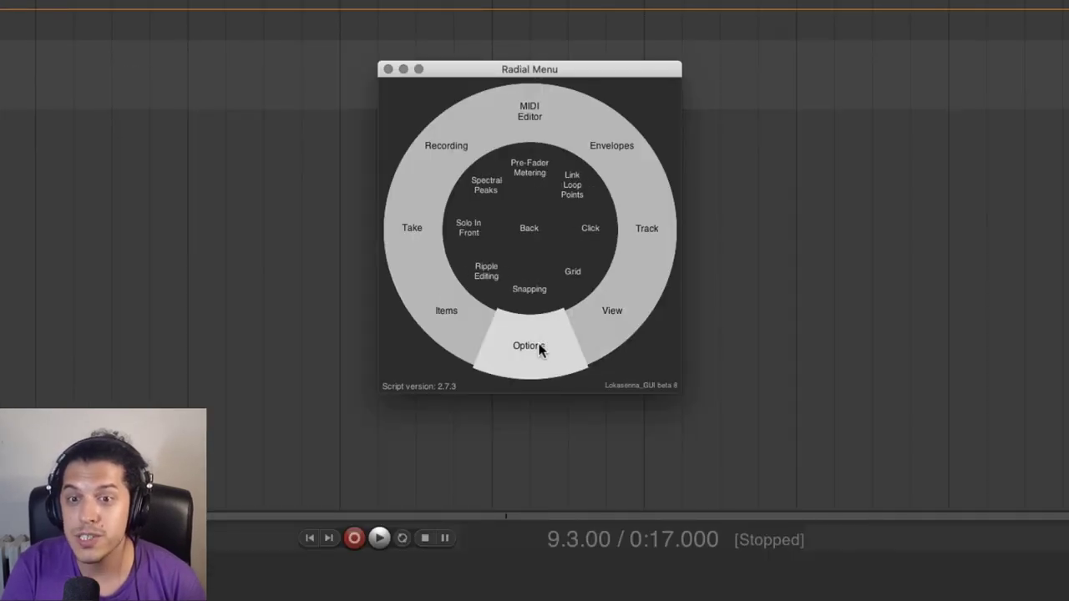
Step: In the radial Options ring, toggle Pre-Fader Metering, Solo In Front, Ripple Editing, Snapping, Grid and Click
click(539, 350)
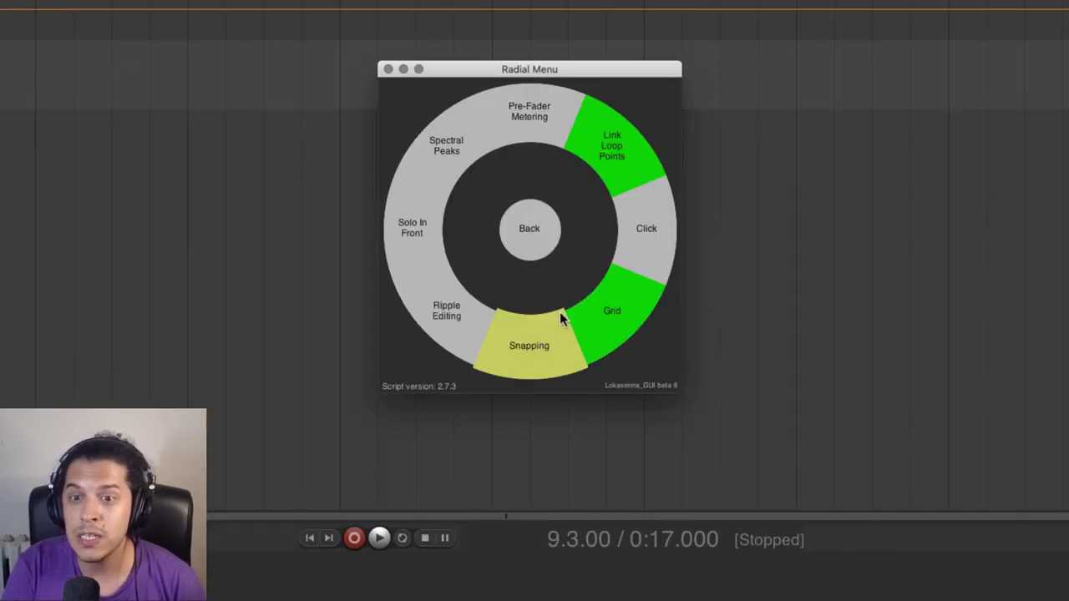
click(527, 118)
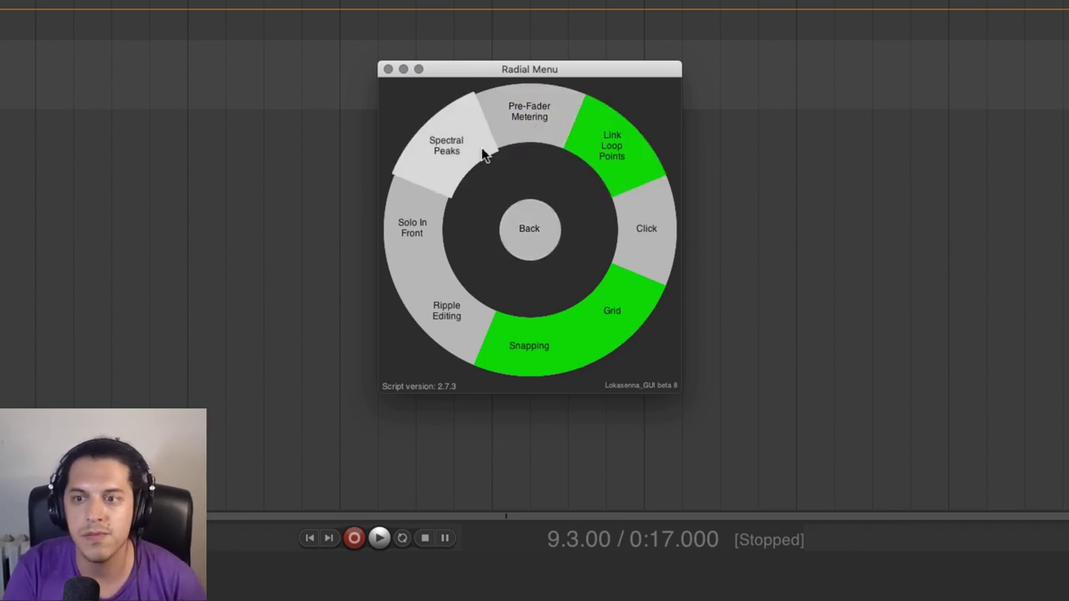
click(422, 219)
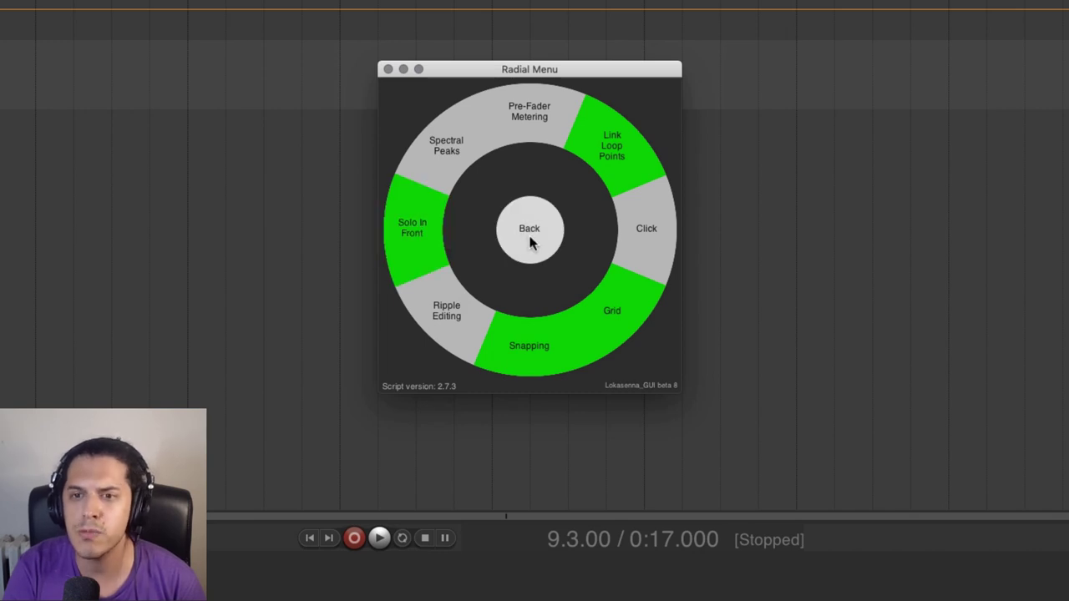
click(465, 317)
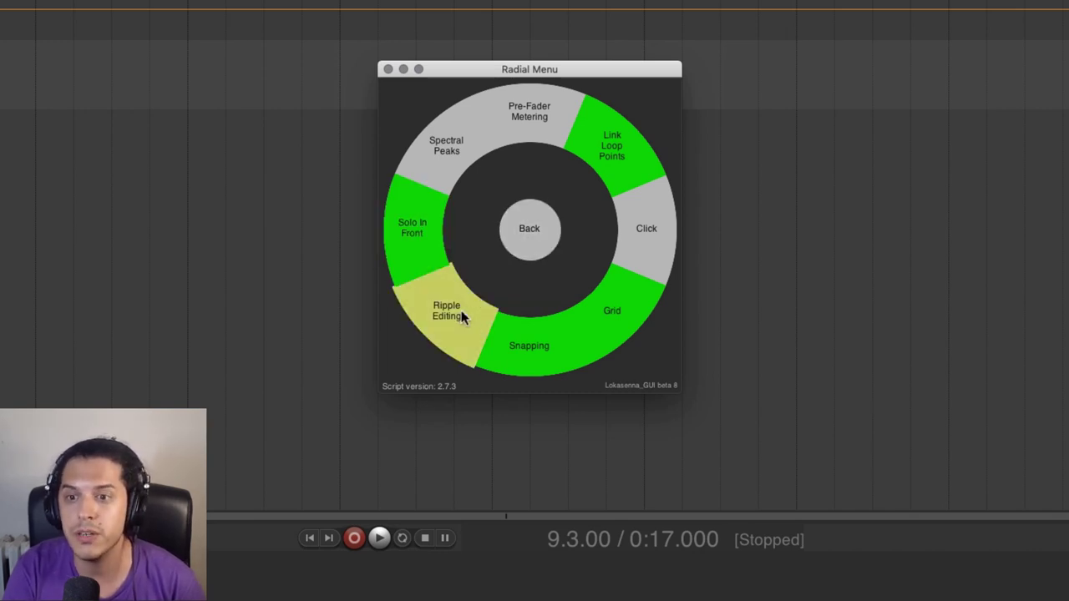
click(523, 342)
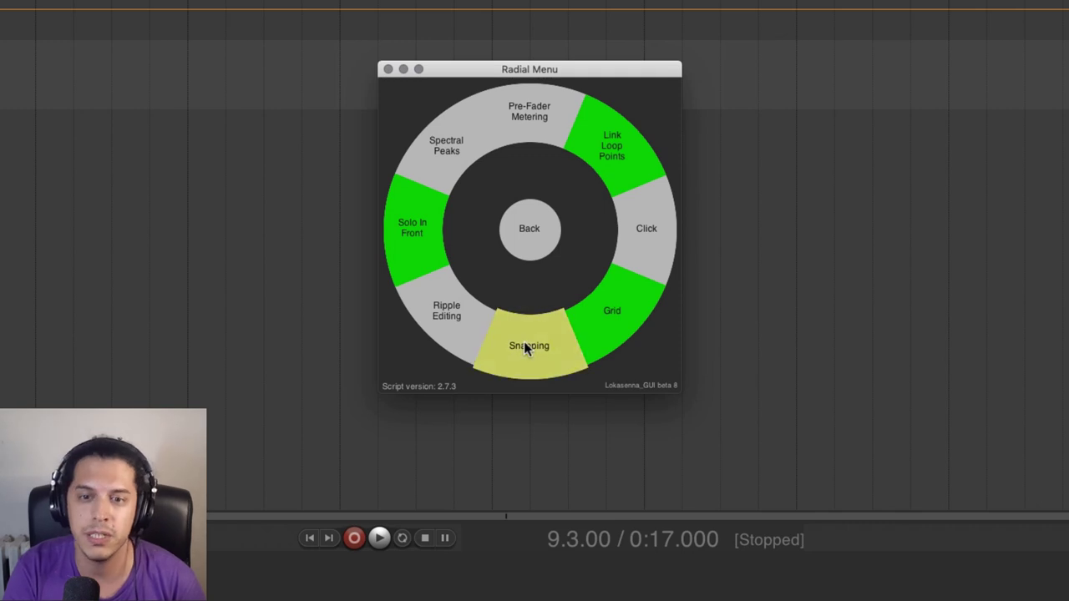
click(599, 322)
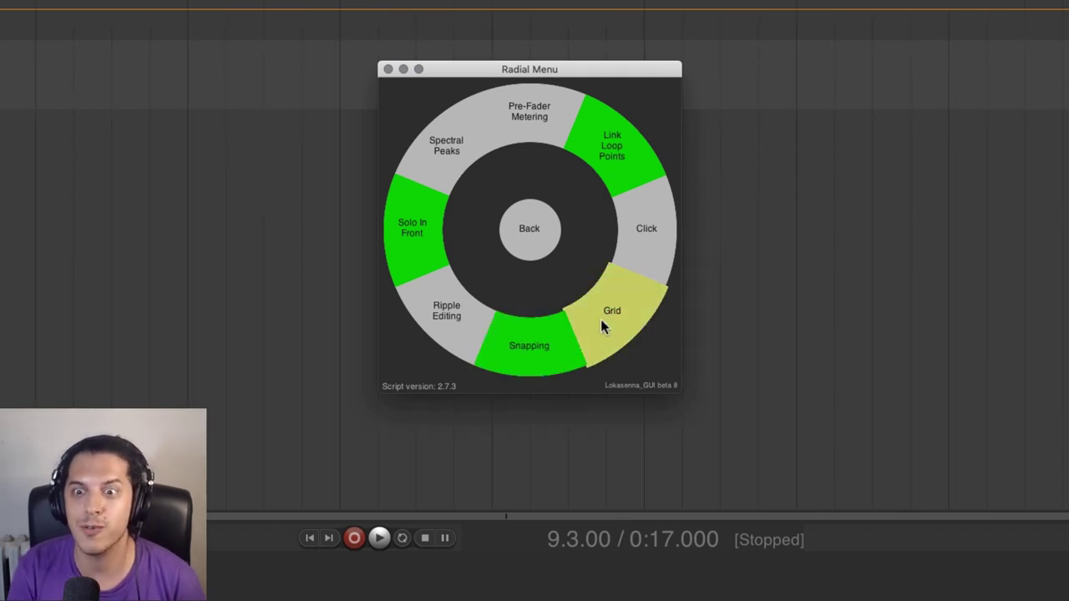
click(602, 321)
click(643, 255)
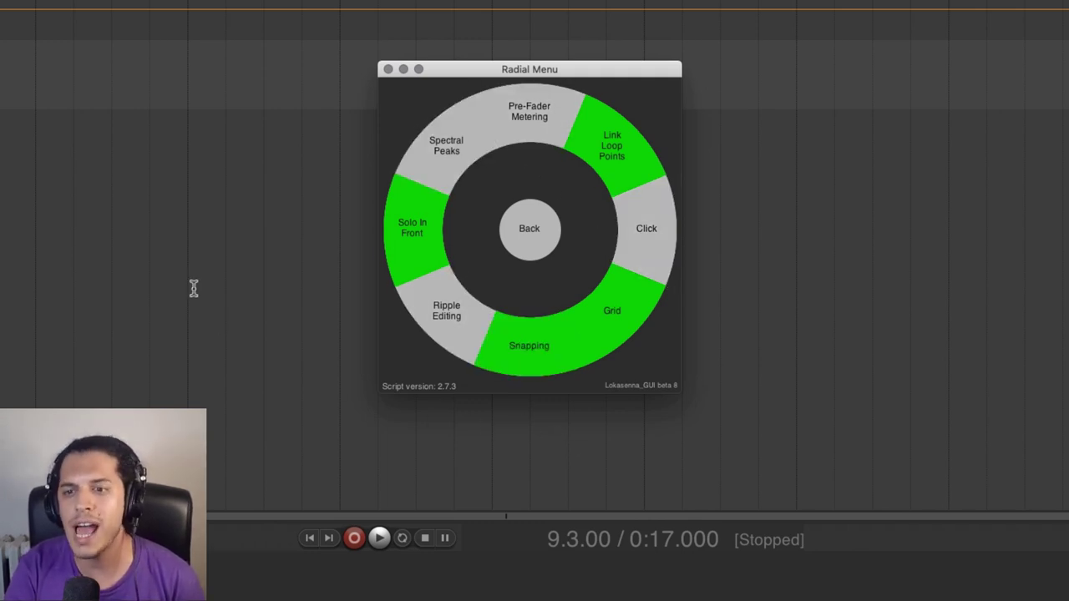
Step: Insert five tracks via the radial menu's Track section and colour them all magenta
click(549, 241)
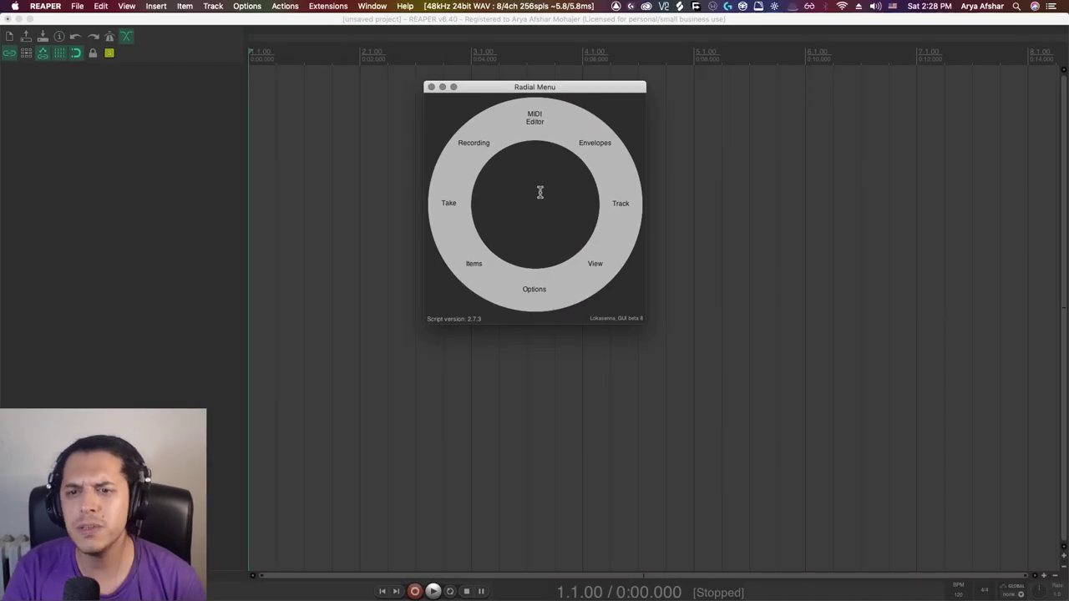
mouse_move(579, 217)
click(622, 216)
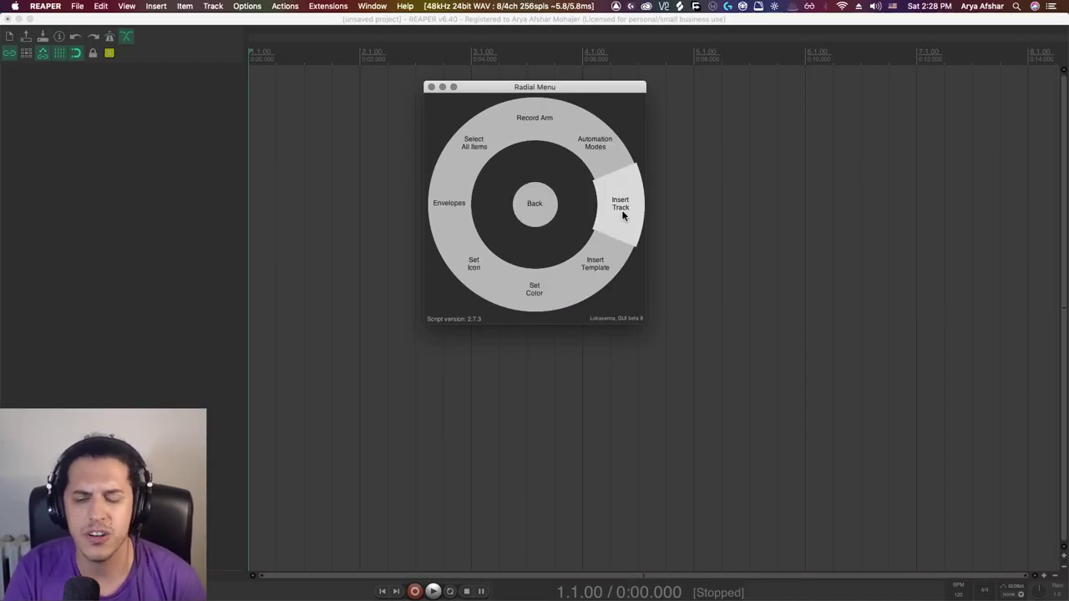
click(622, 216)
click(622, 217)
click(623, 216)
click(622, 216)
click(622, 216)
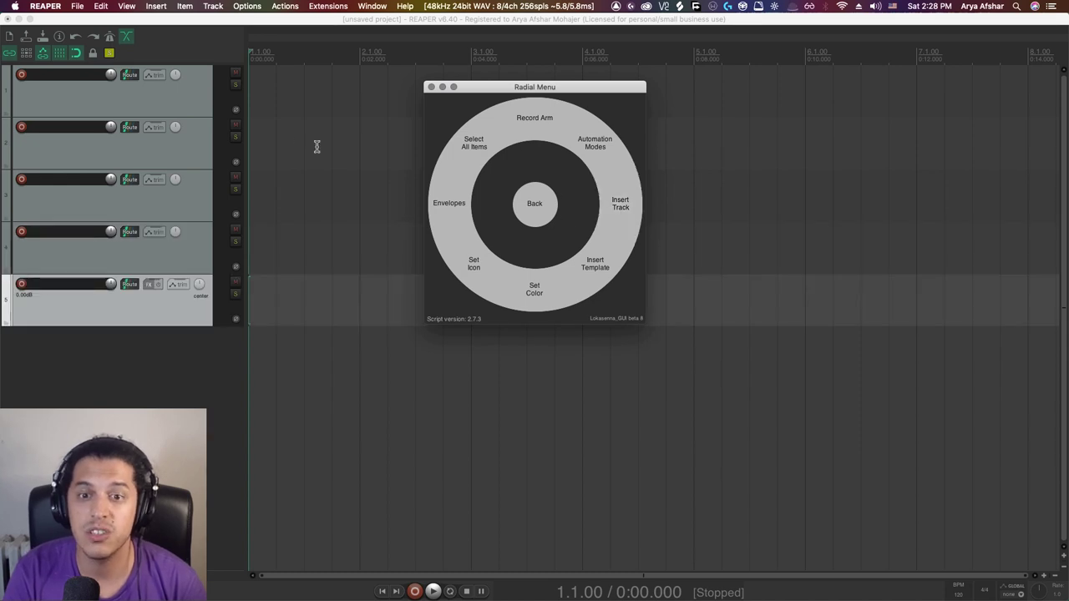
click(179, 108)
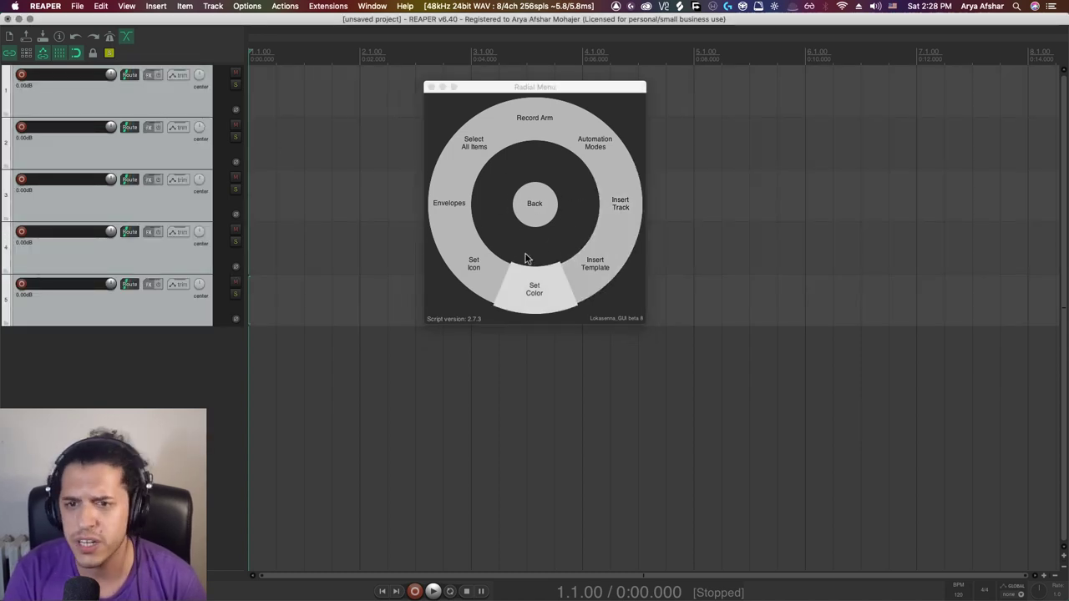
click(533, 288)
drag(543, 202, 549, 214)
click(554, 241)
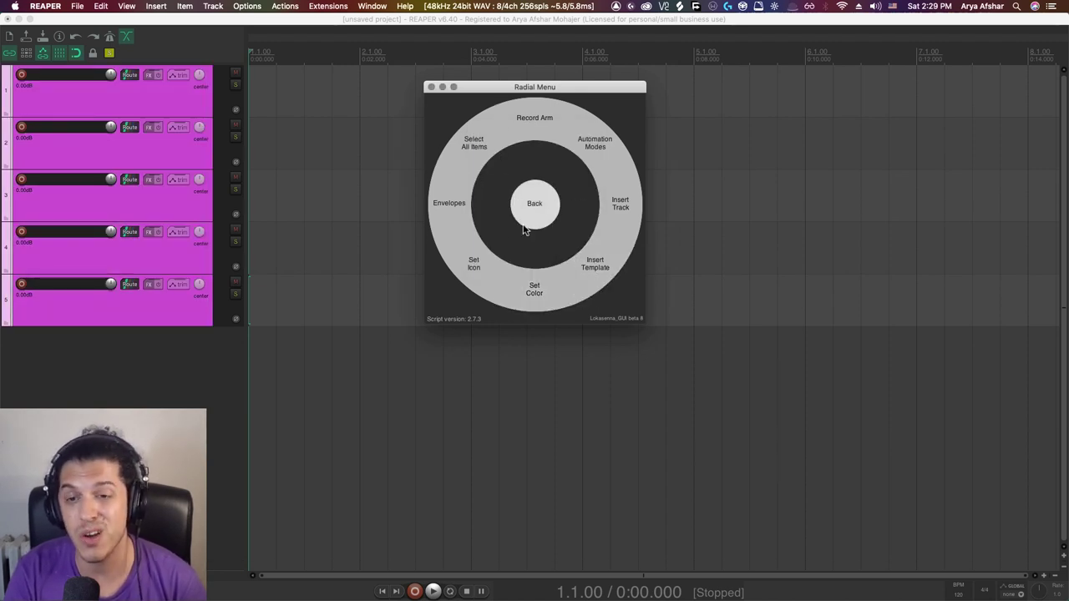
click(694, 232)
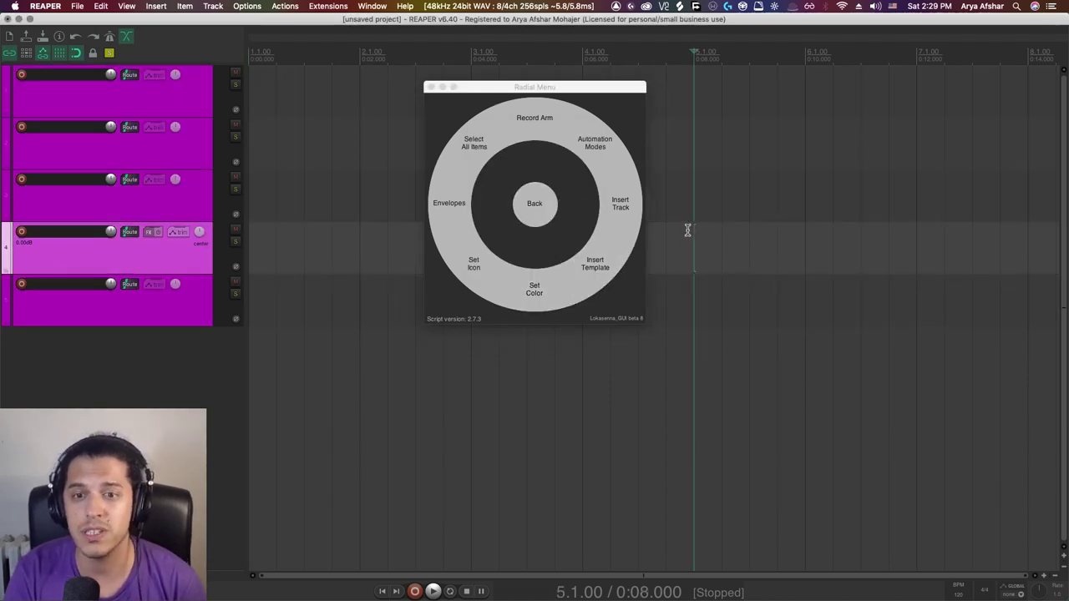
Step: Open Radial Menu Setup with Ctrl+Shift+R and select menu 1 'track' for editing
key(ctrl+shift+r)
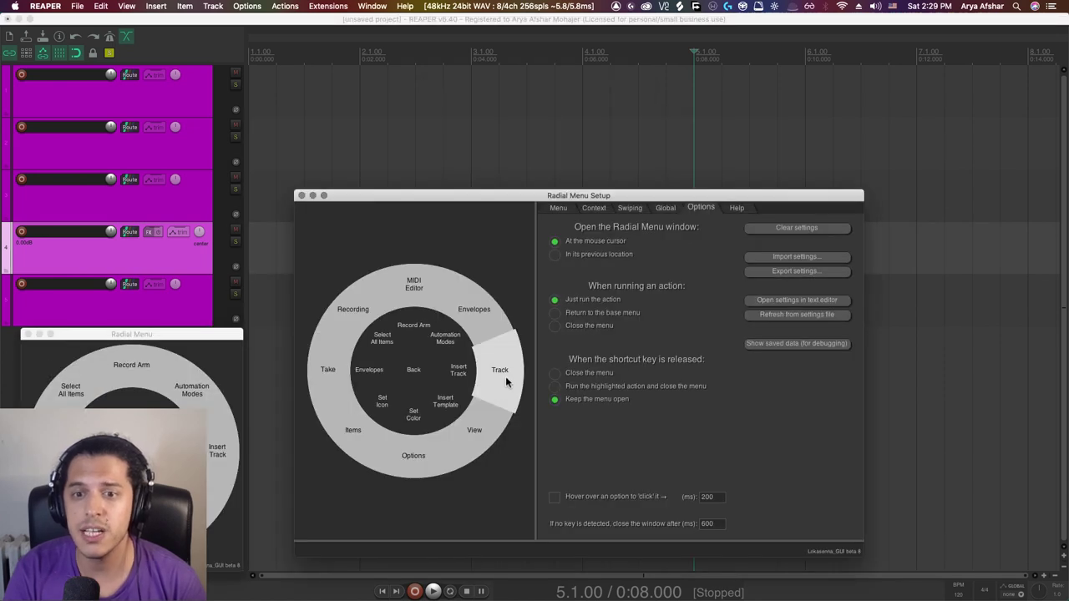
click(505, 380)
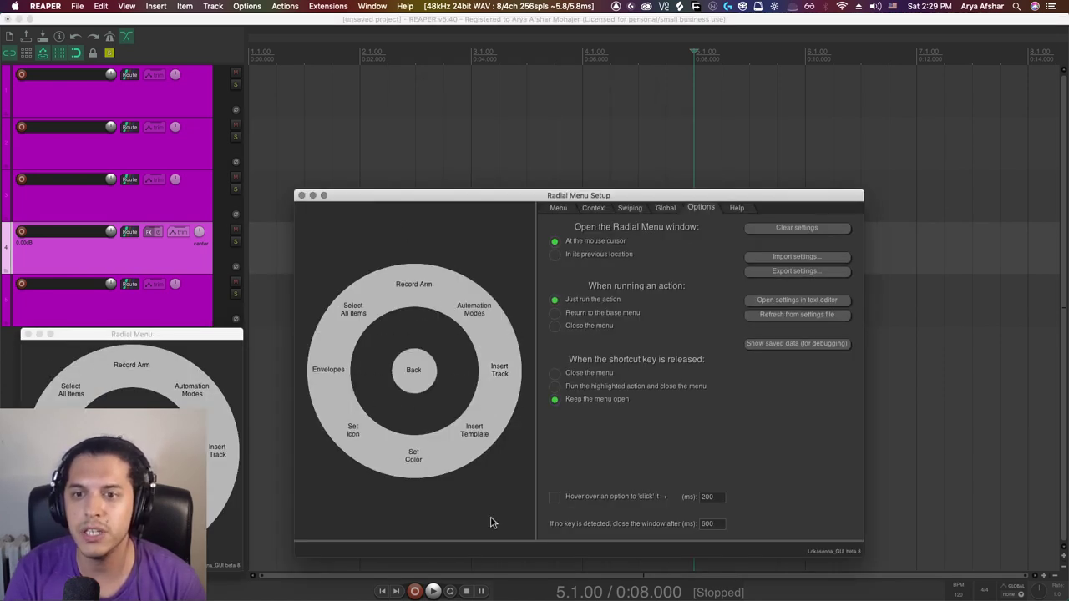
click(559, 210)
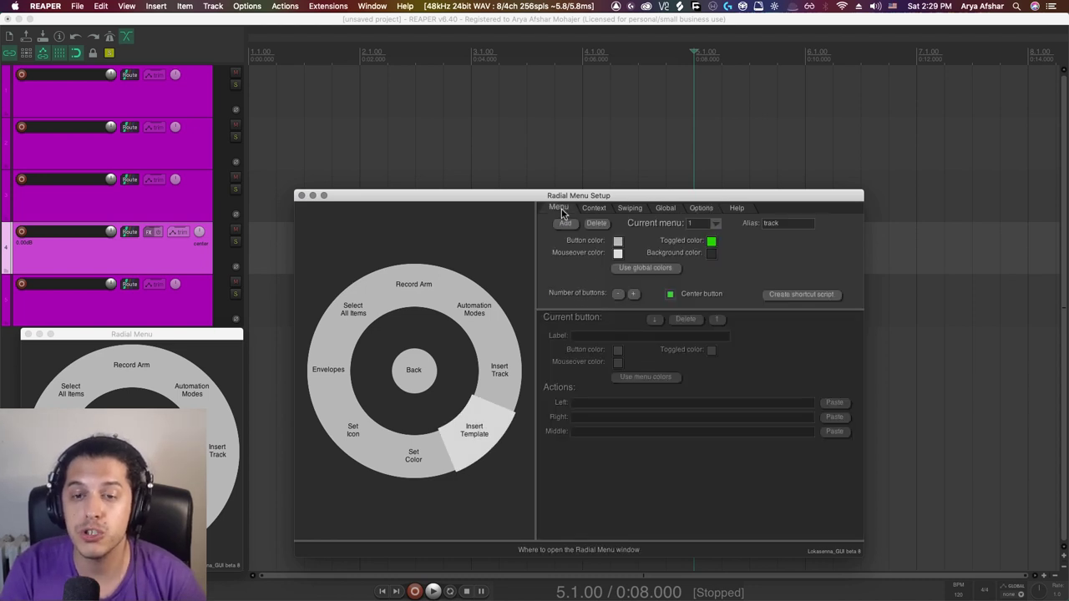
click(716, 224)
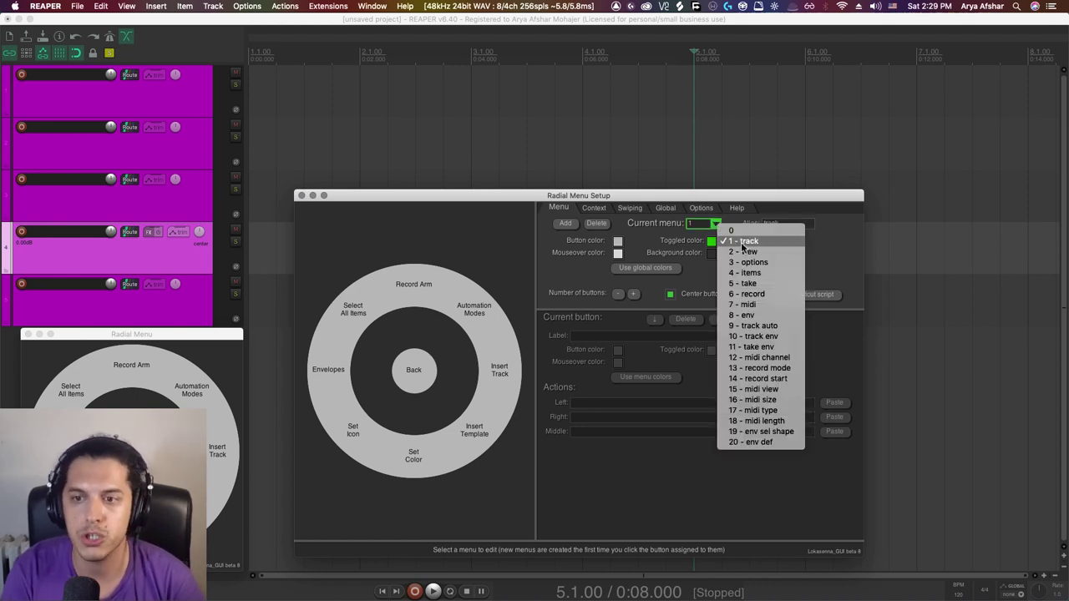
click(847, 251)
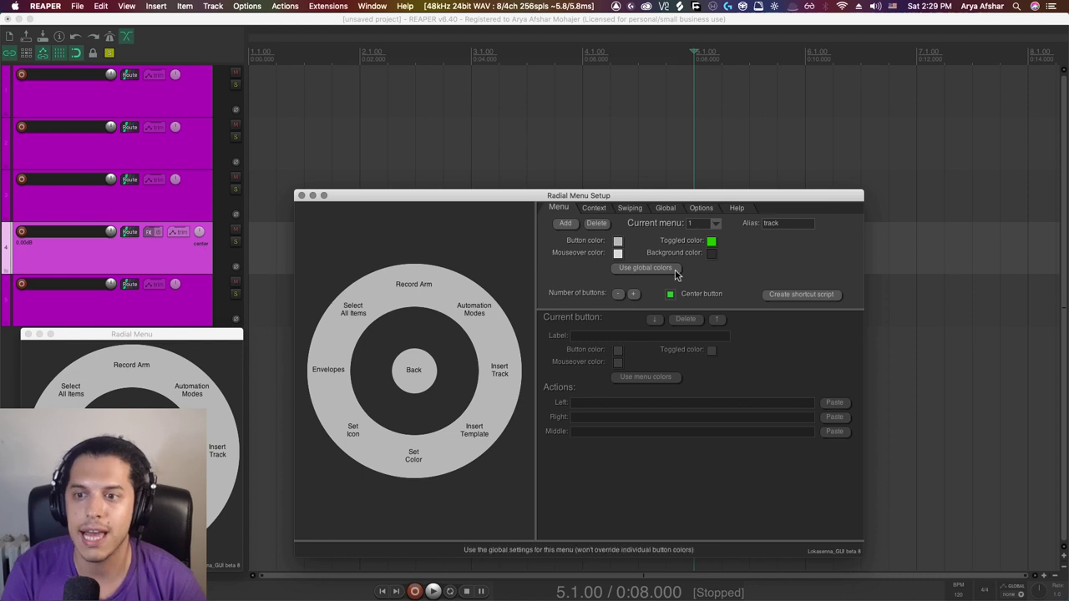
Step: Add a ninth button to the track radial menu and label it 'Set Name'
click(635, 295)
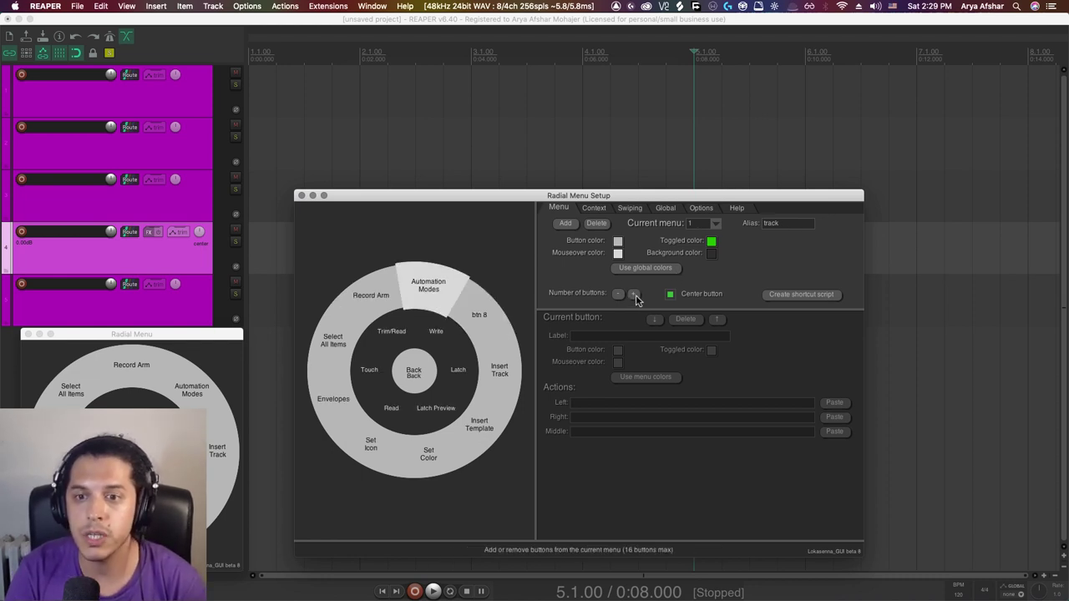
shift+click(483, 317)
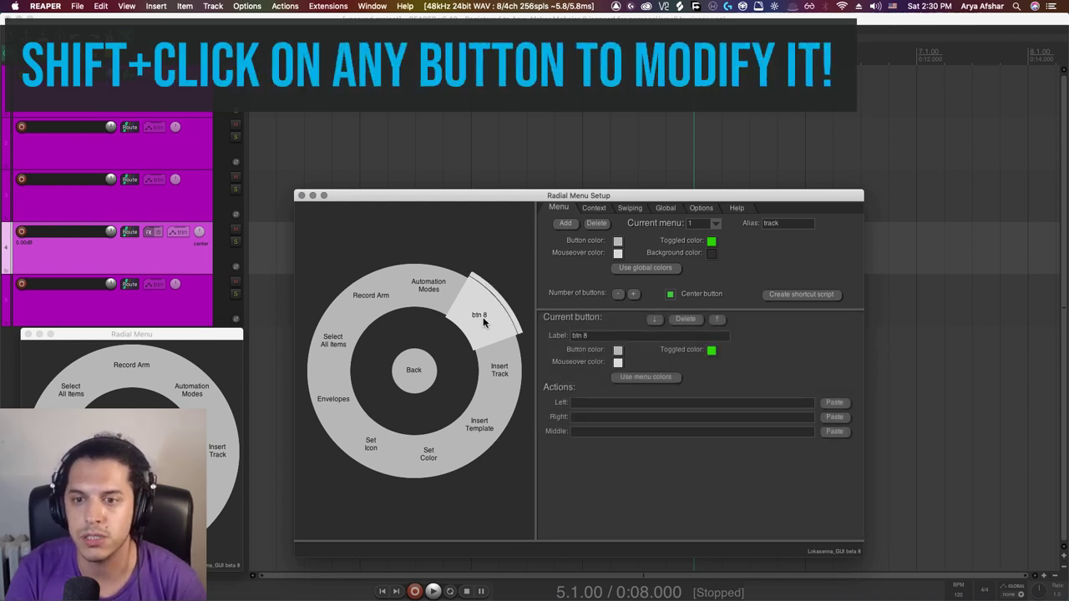
click(610, 336)
key(ctrl+a)
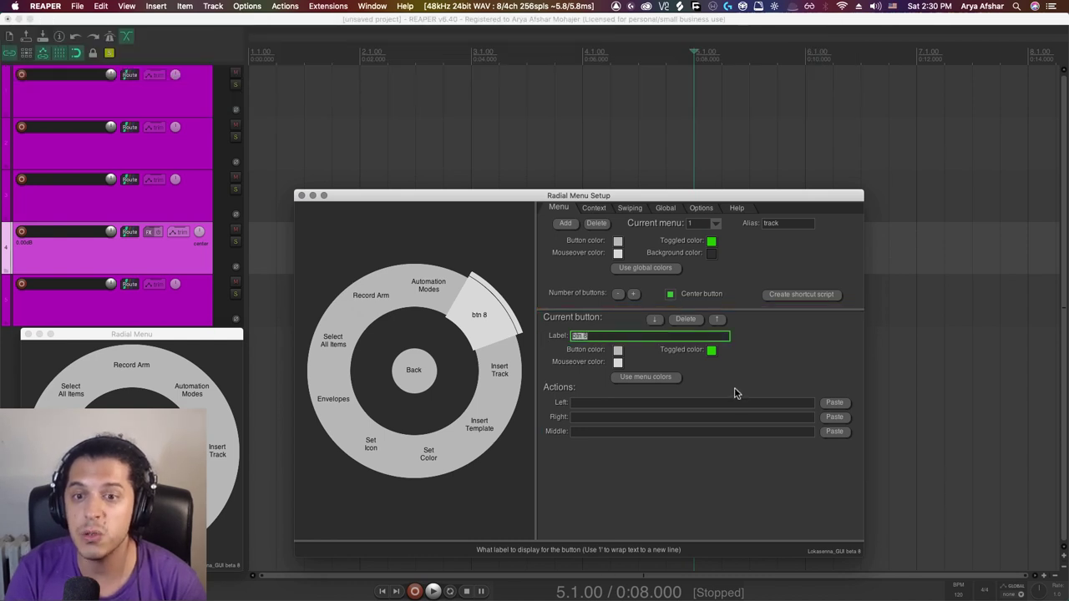
text(Set Name)
key(Return)
click(618, 352)
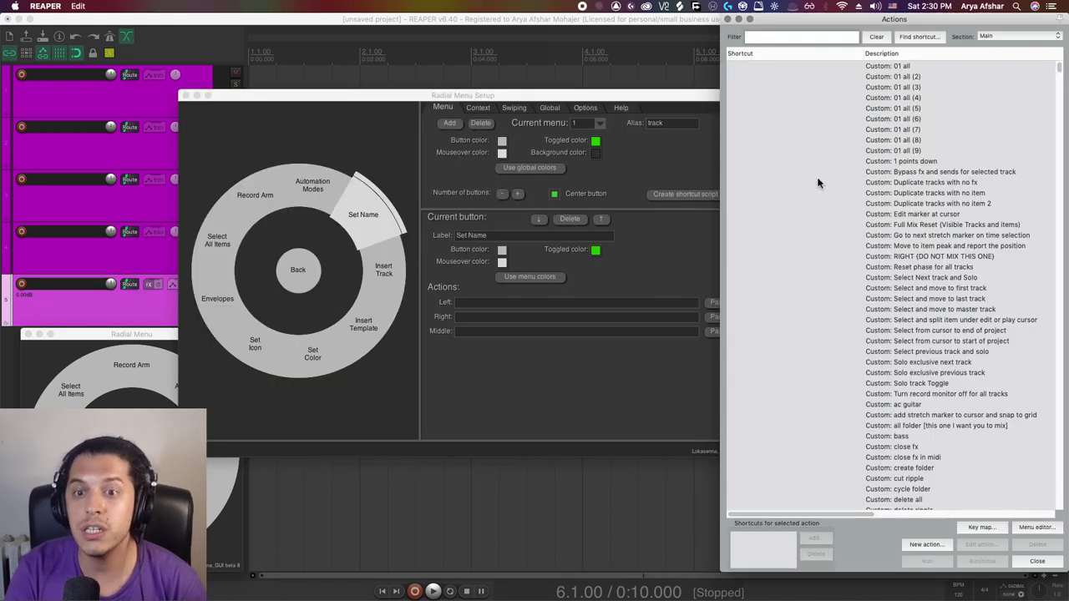
Step: Filter Actions for 'sws name' and copy the Xenakios/SWS rename selected tracks command ID
text(sws name)
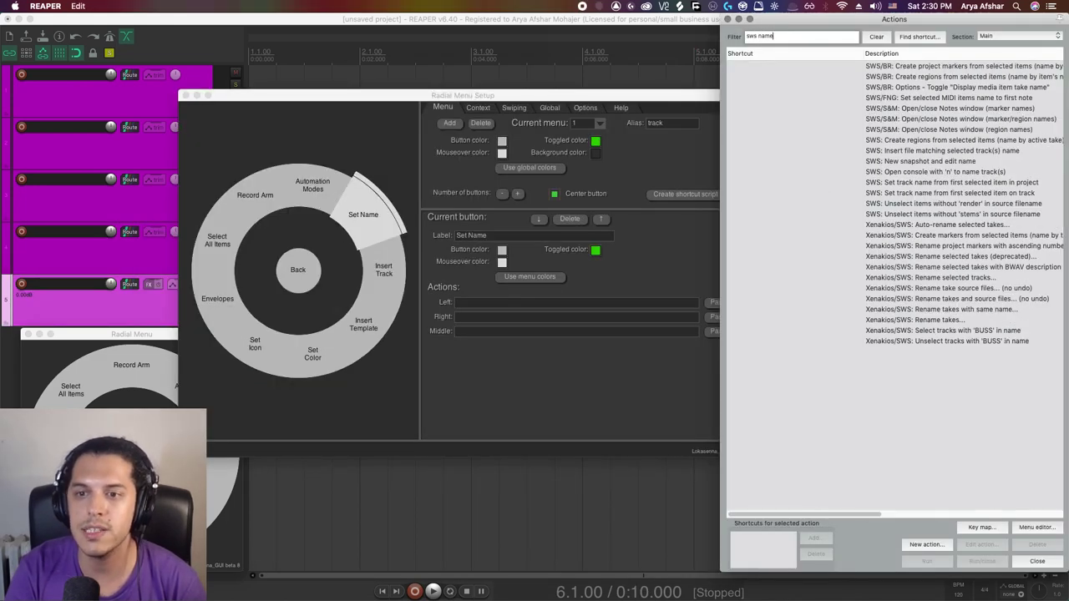
click(942, 278)
right_click(926, 277)
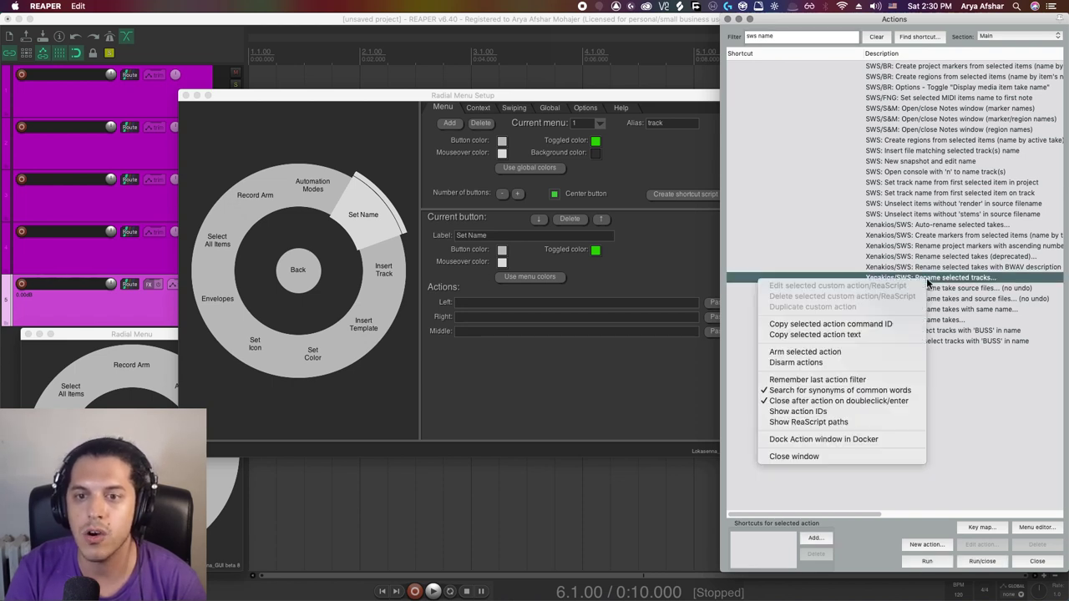
click(880, 325)
Step: Paste the rename action ID into Set Name's left-click action and confirm
click(710, 297)
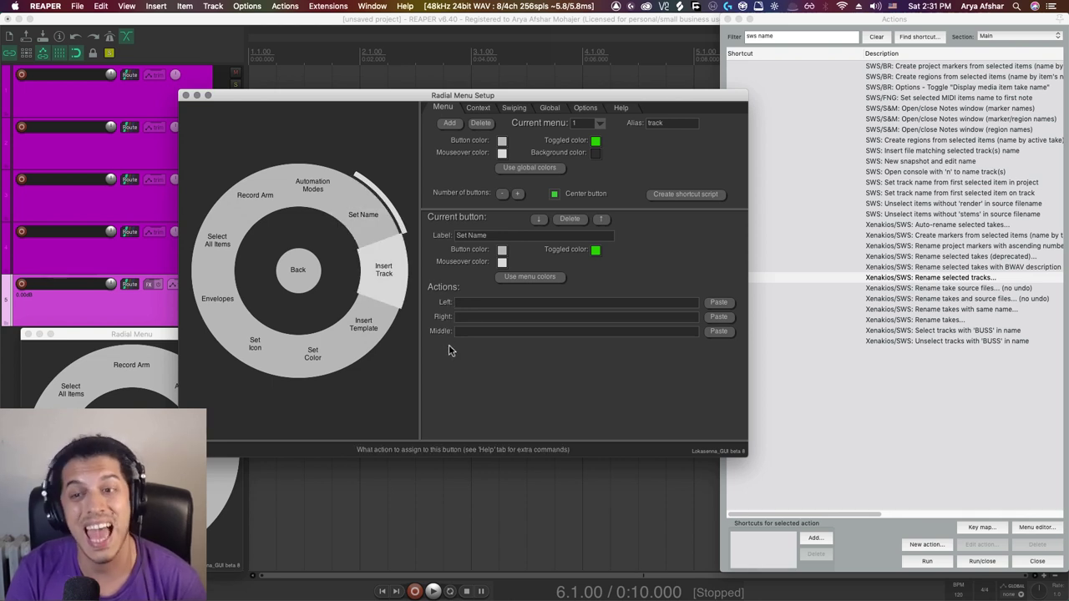
click(720, 304)
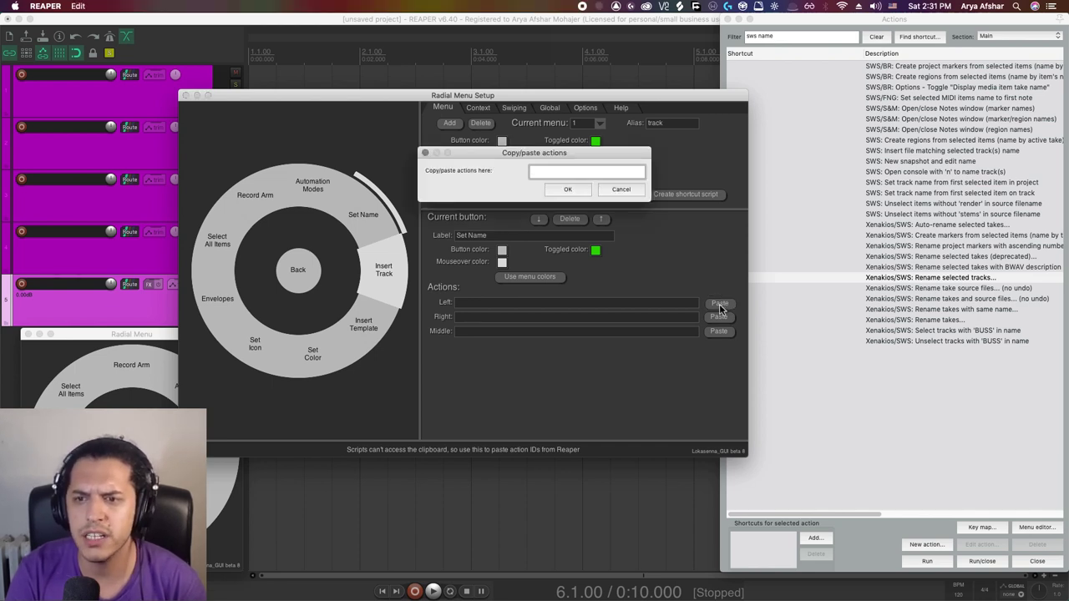
key(super+v)
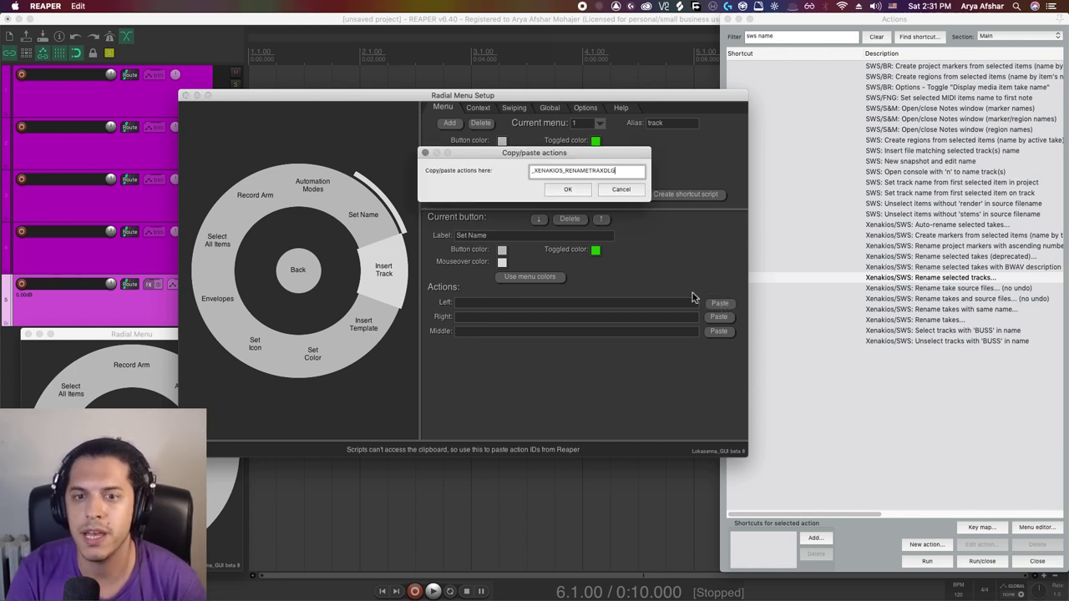
click(565, 190)
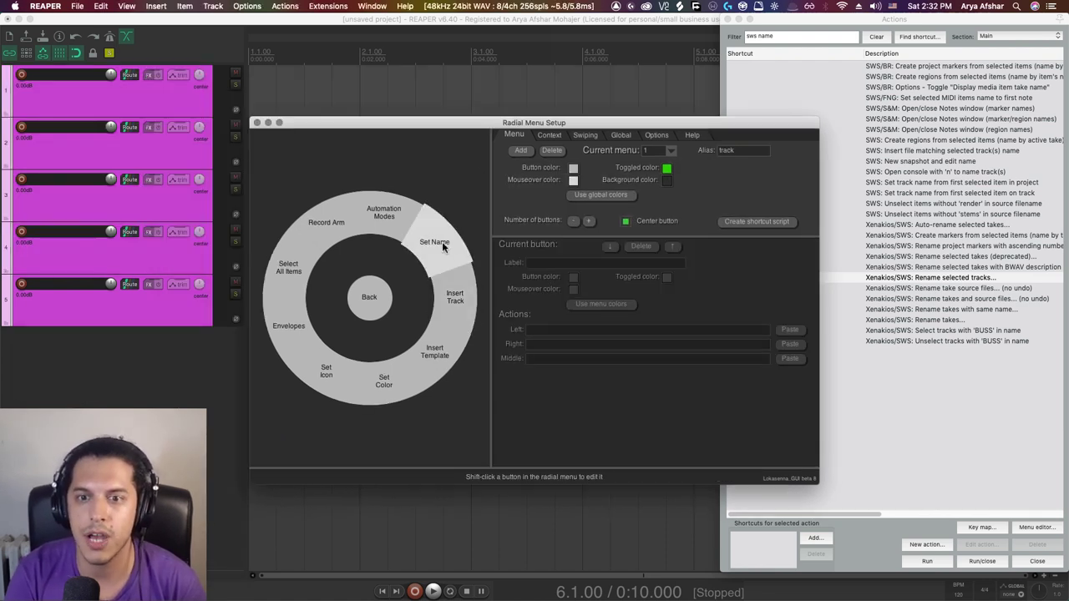
Step: Use Set Name to auto-rename all five tracks from 'Guitar' to Guitar-01 through Guitar-05
click(442, 241)
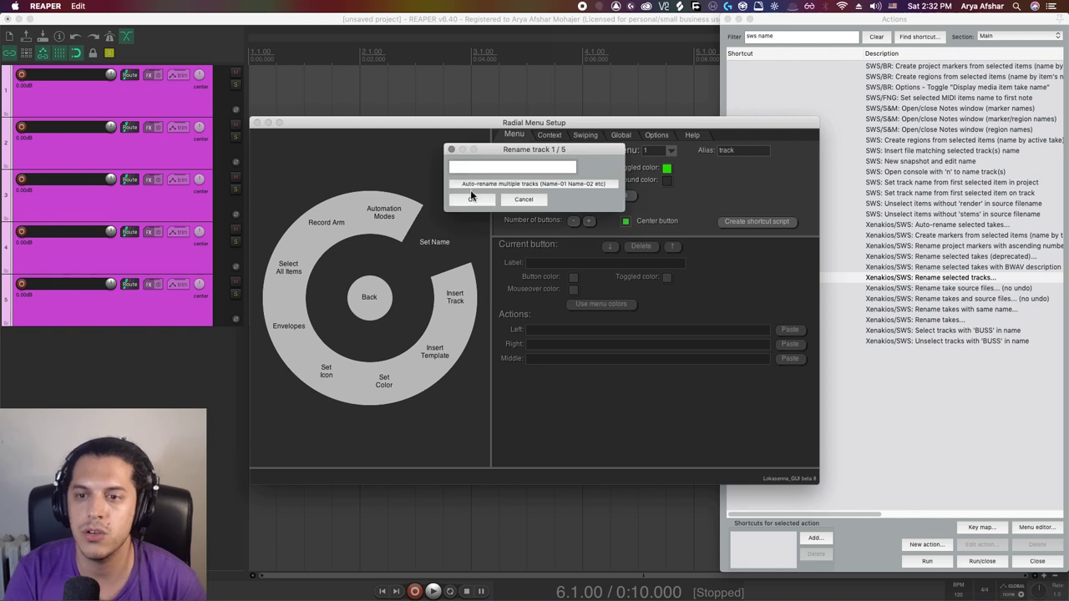
text(Guitar)
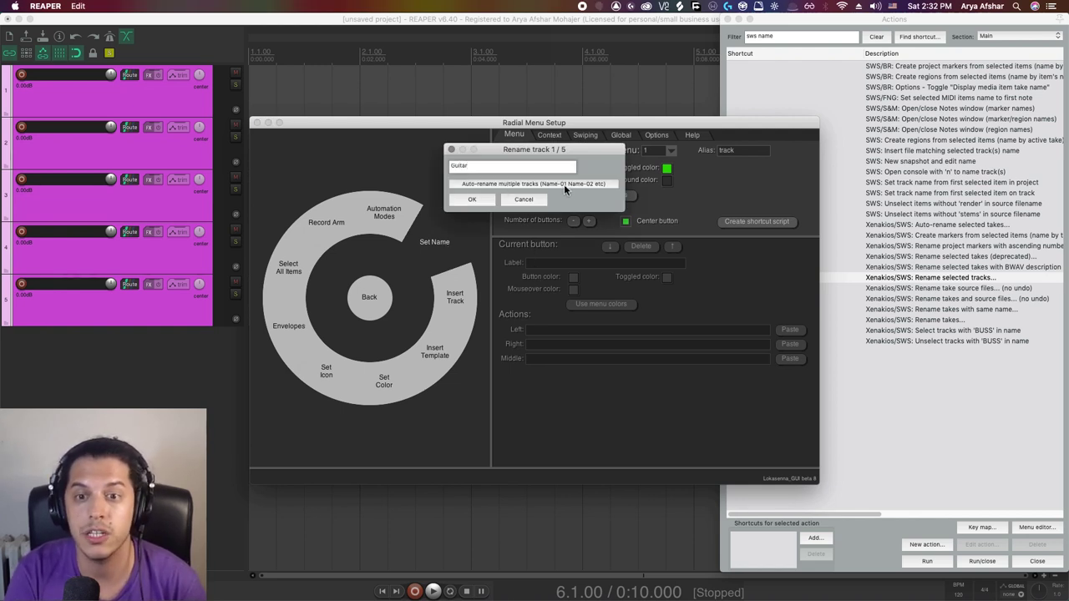
click(472, 199)
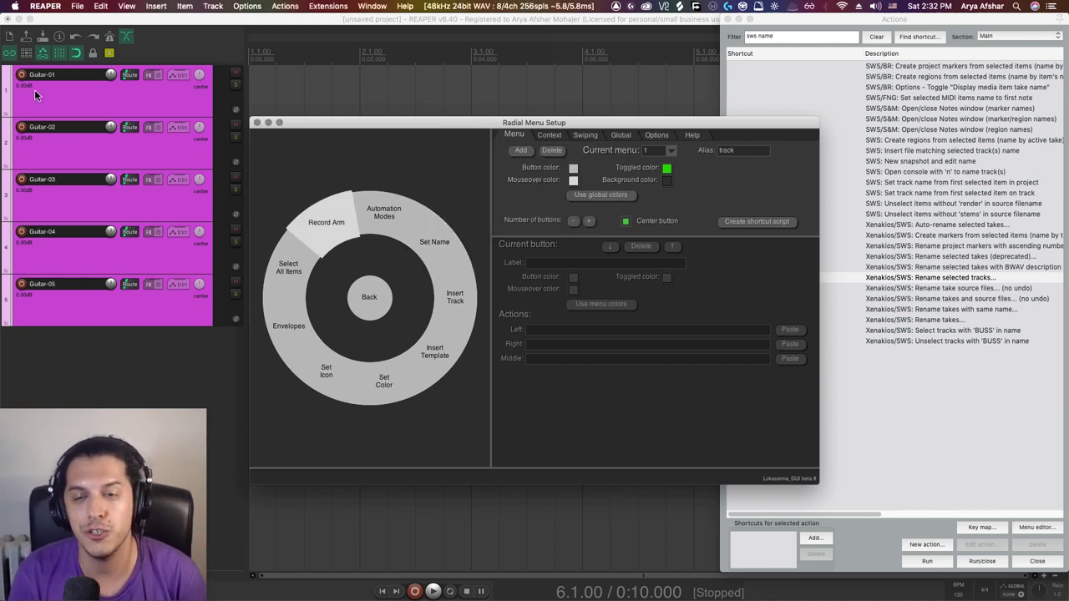
Step: Move Set Name two slots clockwise after Insert Template and delete the Set Icon button
click(439, 256)
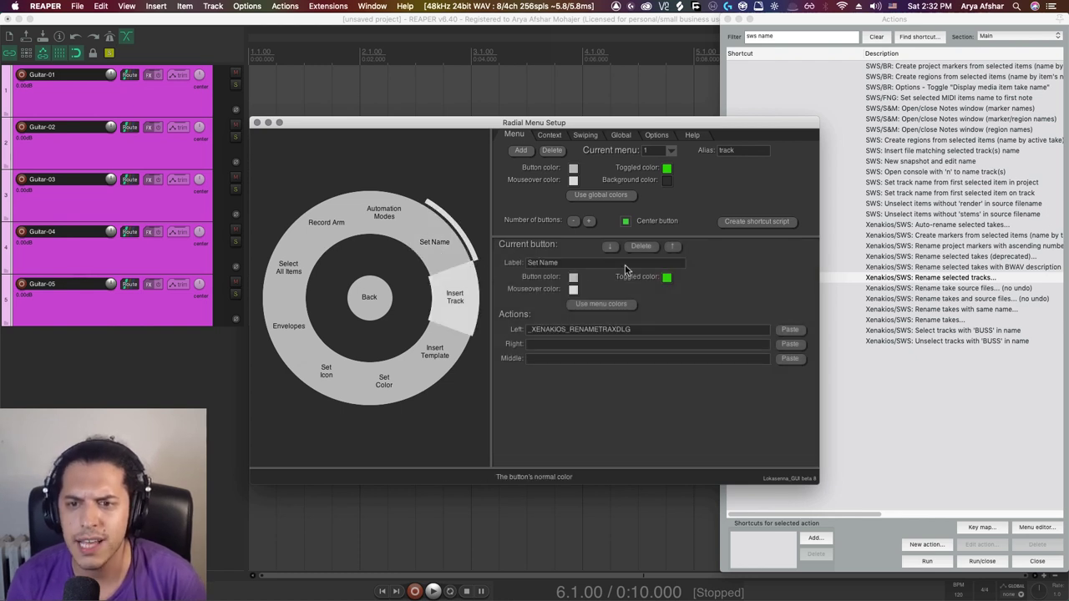
click(675, 249)
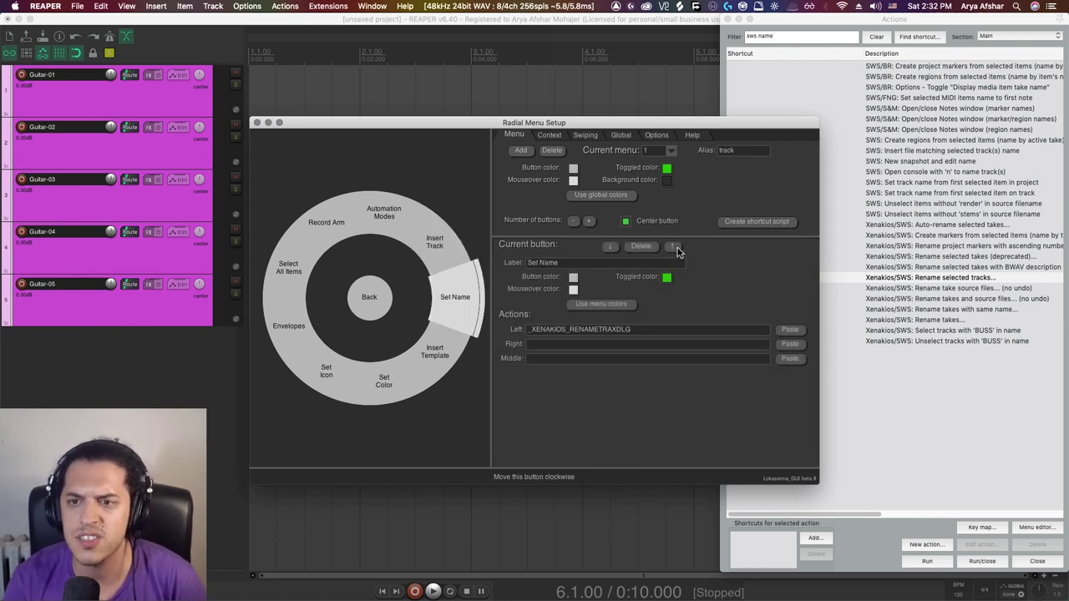
click(674, 250)
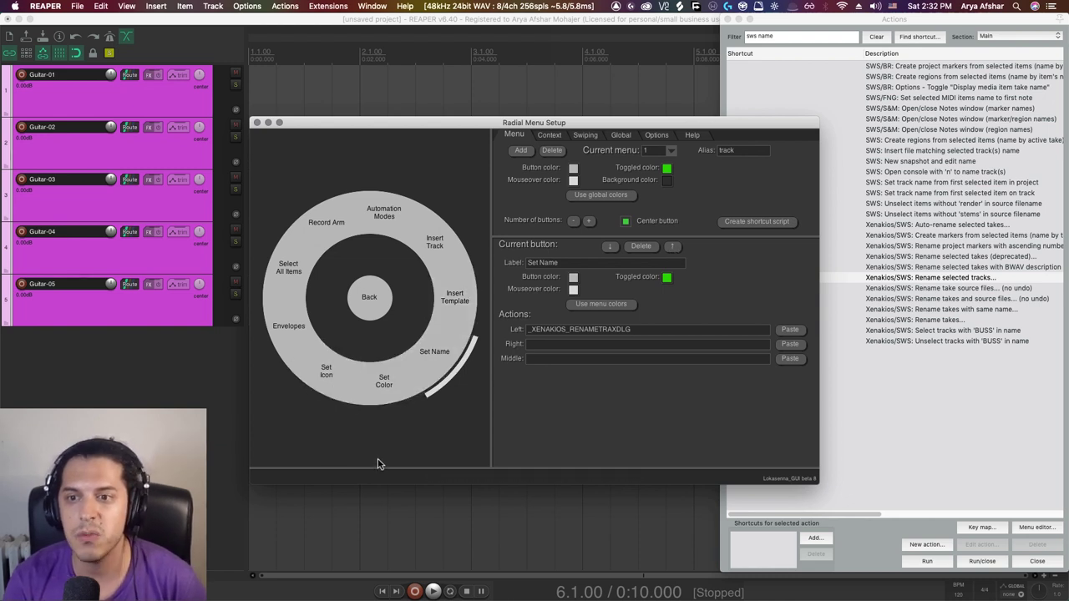
click(326, 377)
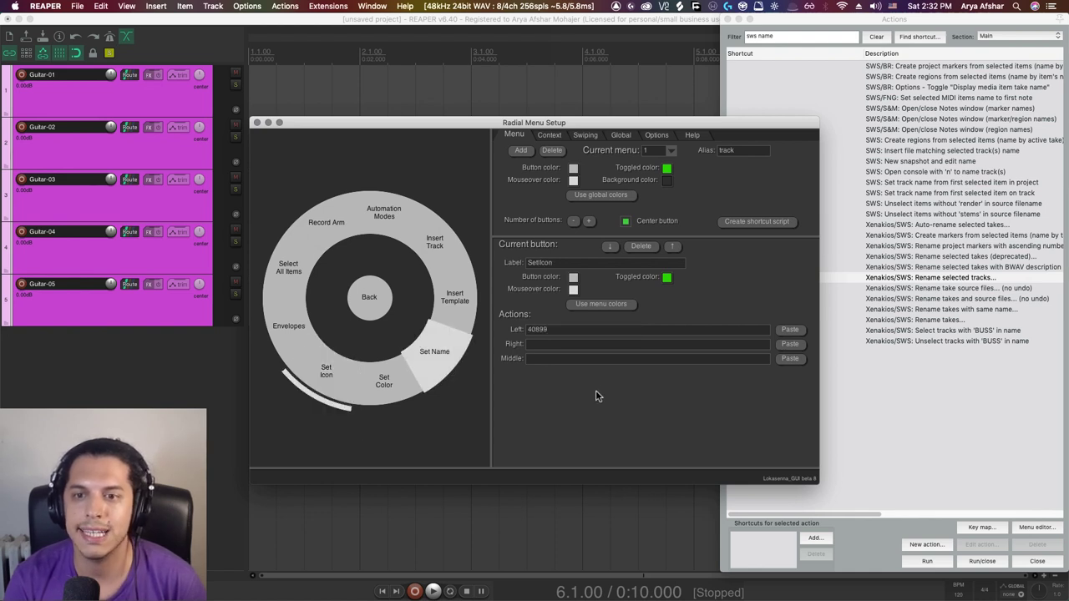
click(640, 248)
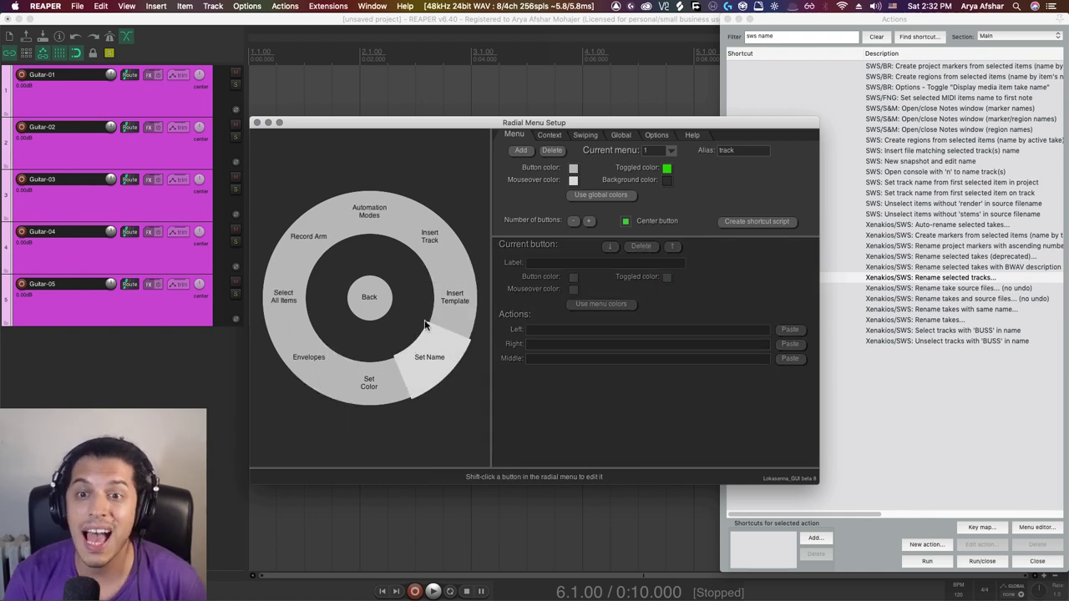
Step: From the top-level menu, add menu 21 with alias SWS and eight buttons
click(369, 298)
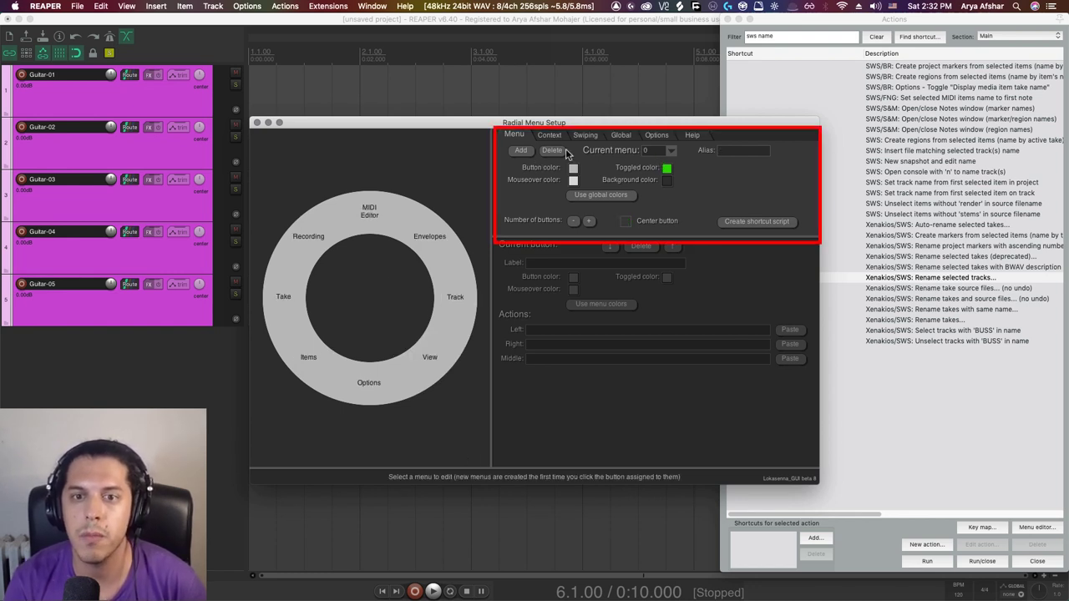
click(521, 151)
click(550, 158)
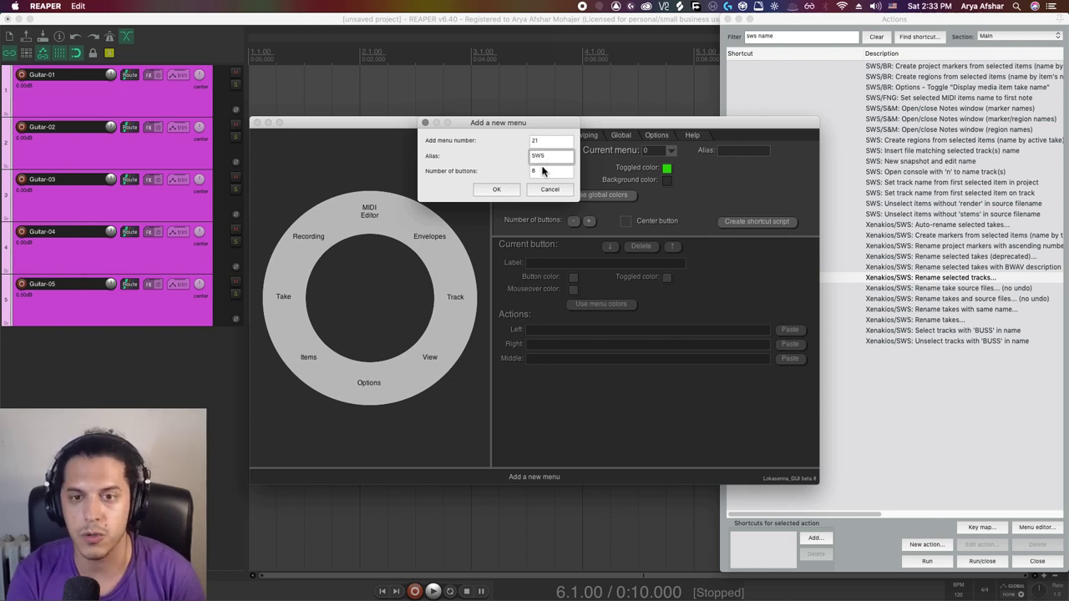
click(499, 191)
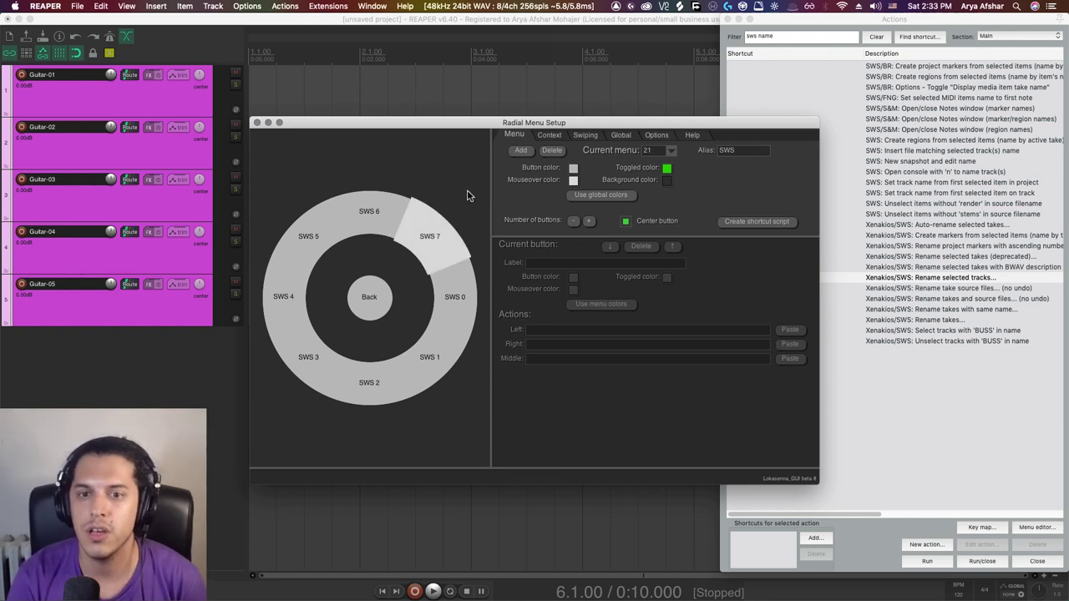
Step: Add a ninth button to the top-level radial menu and label it 'SWS'
click(369, 297)
click(589, 222)
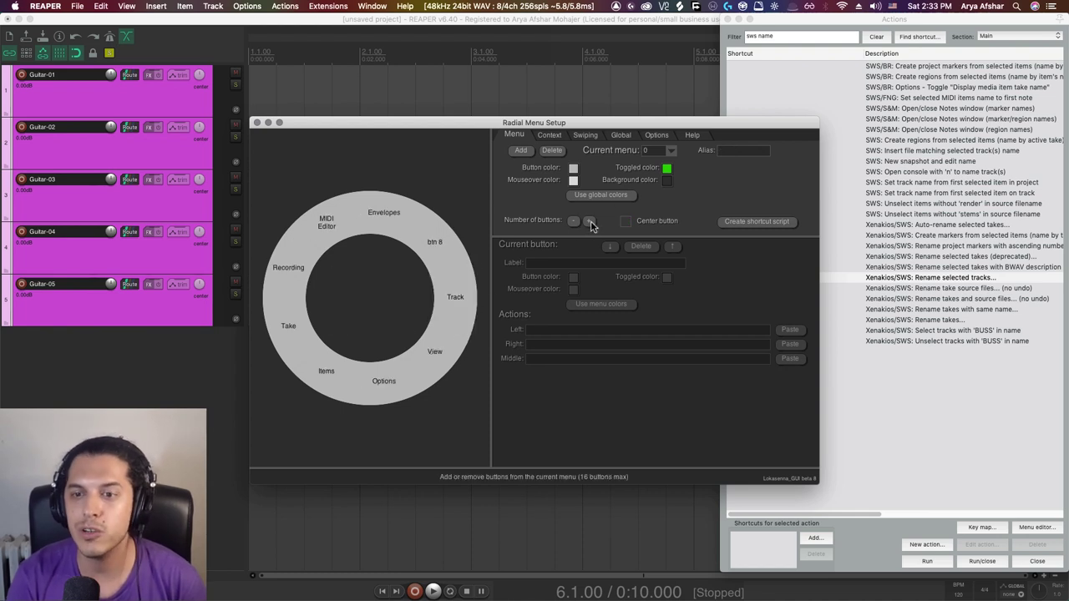
shift+click(434, 247)
click(561, 264)
text(SWS)
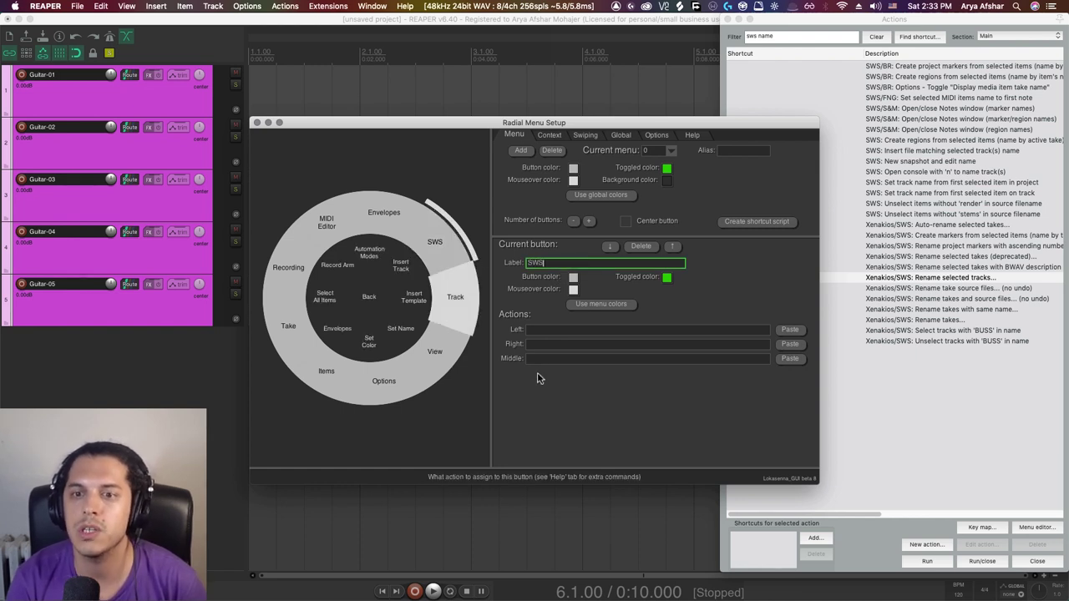
key(Return)
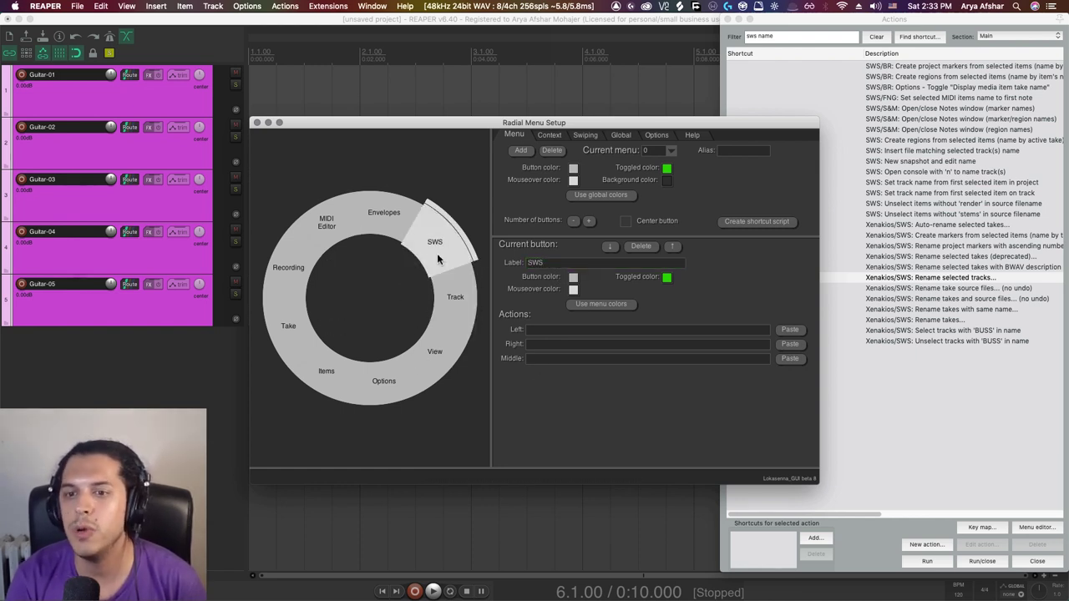
Step: Set the SWS button's left-click action to 'menu SWS' and test that it opens the submenu
click(543, 332)
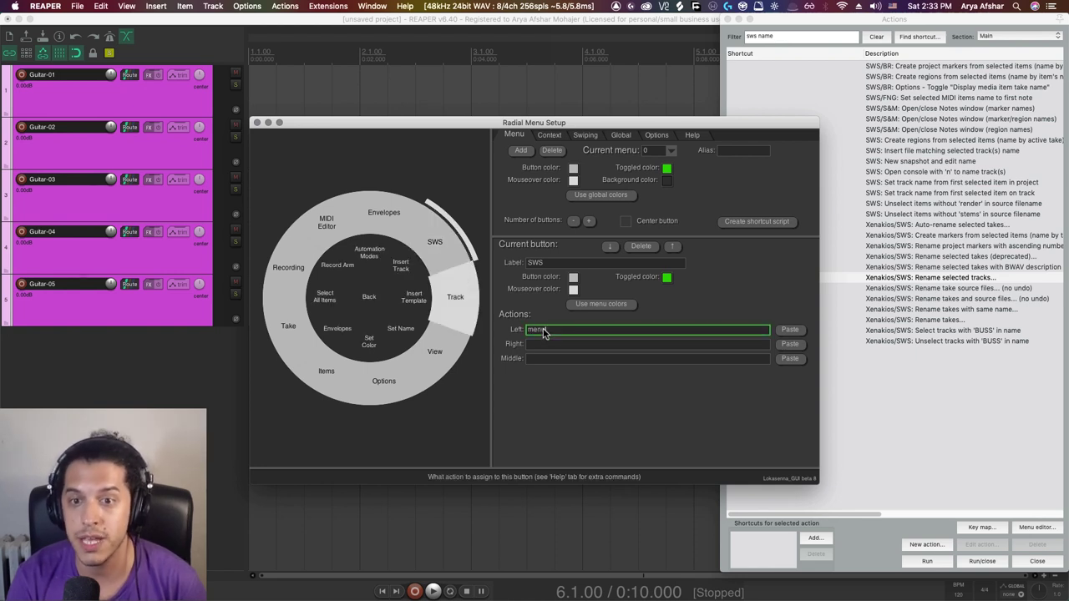
text(menu)
click(660, 151)
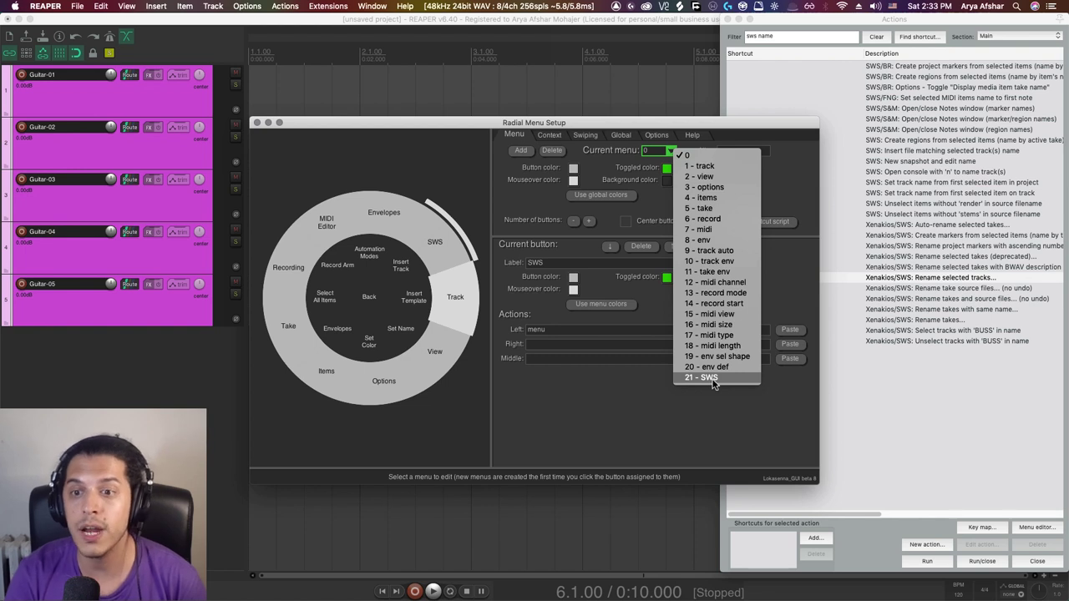
click(564, 333)
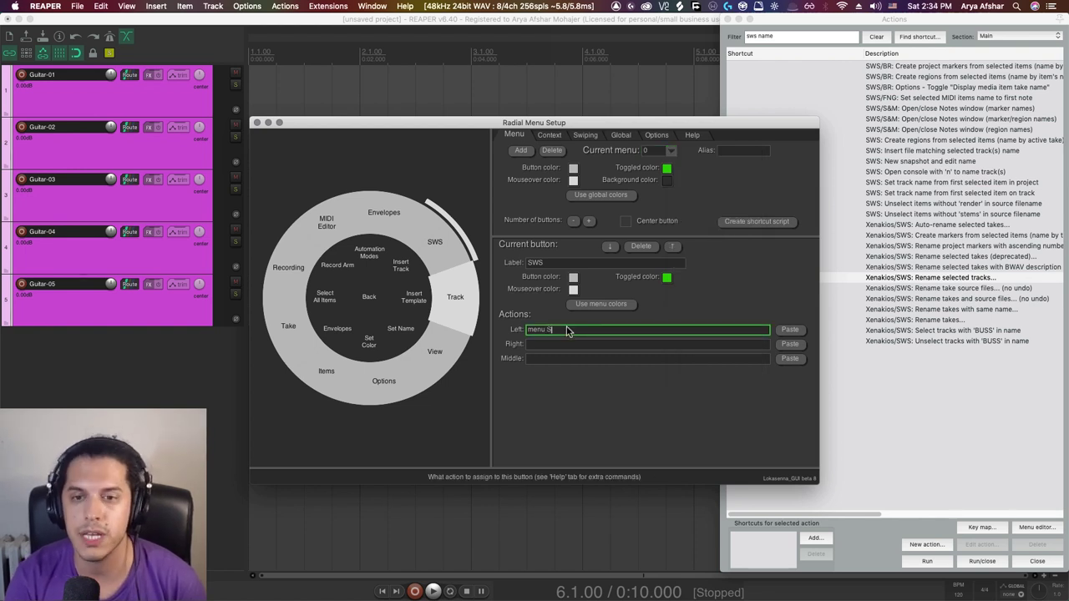
click(573, 392)
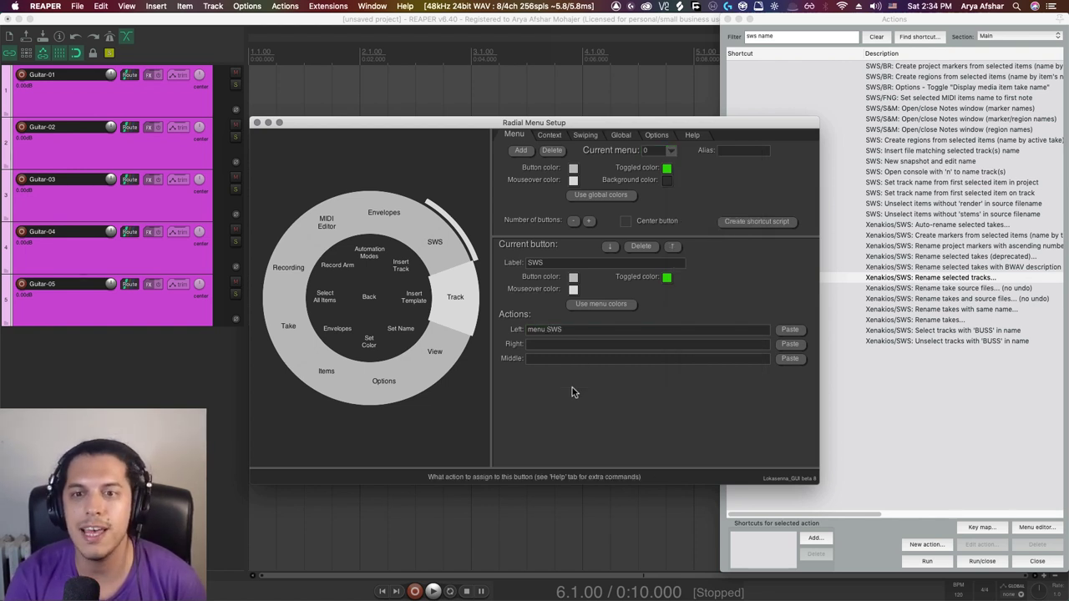
click(434, 241)
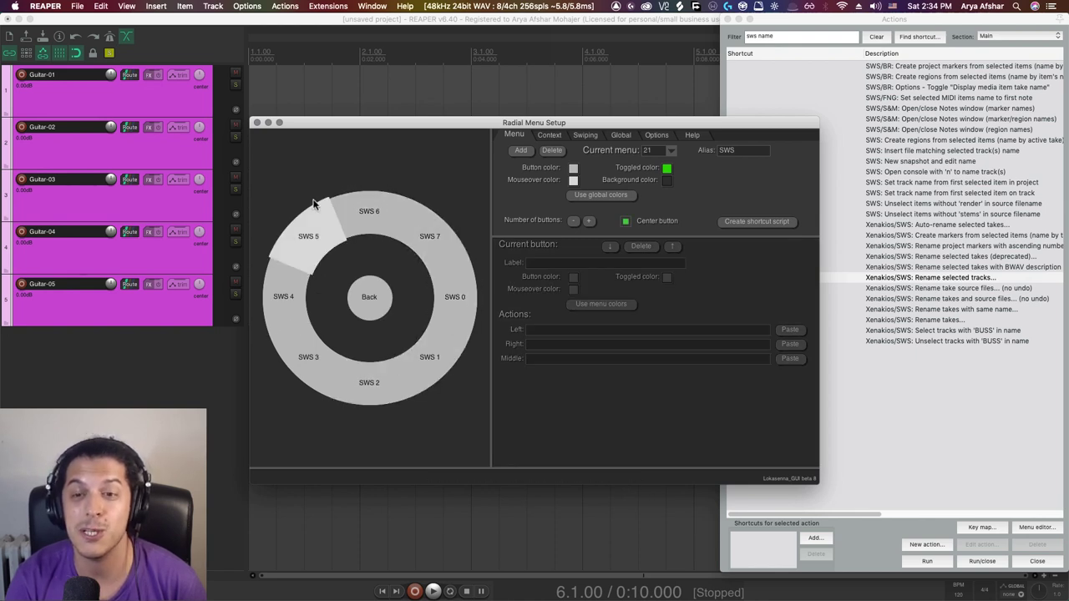
click(369, 301)
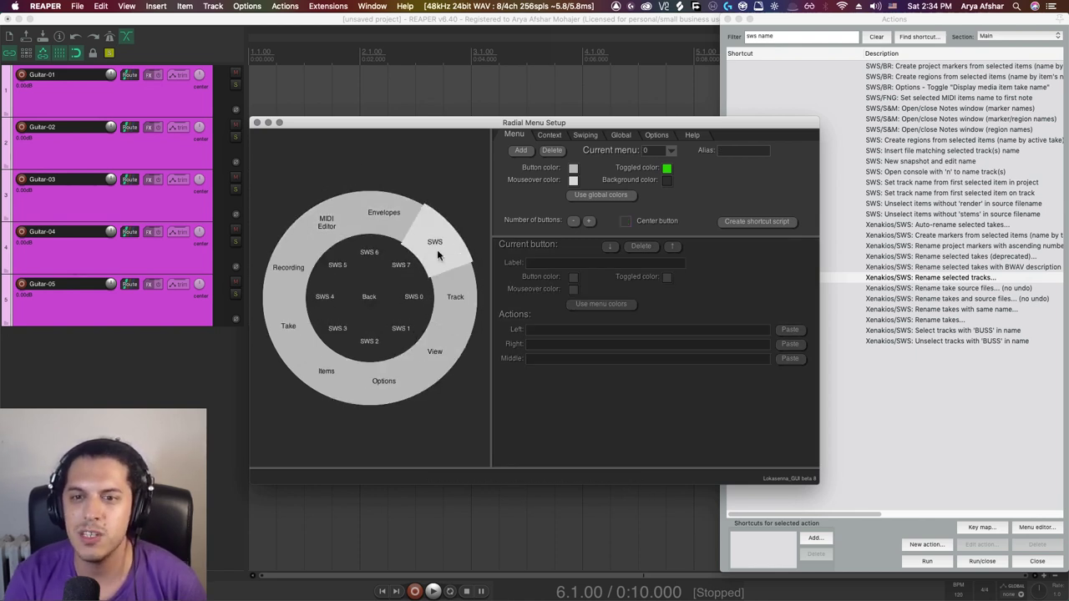
Step: Colour the SWS button orange, then enter the SWS submenu
click(437, 255)
click(573, 276)
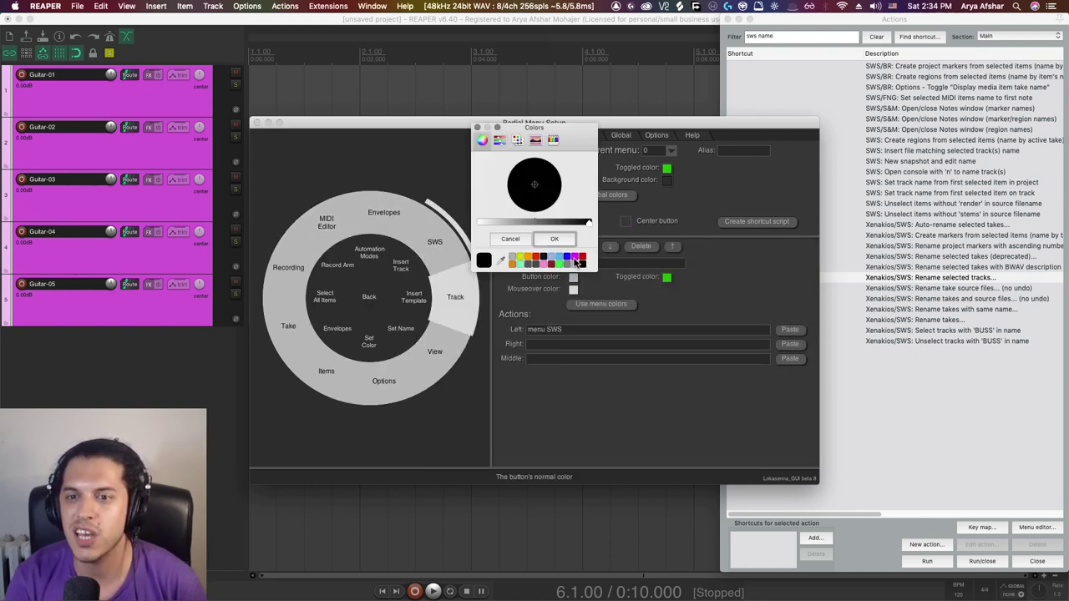
click(528, 258)
click(554, 239)
click(446, 264)
click(323, 7)
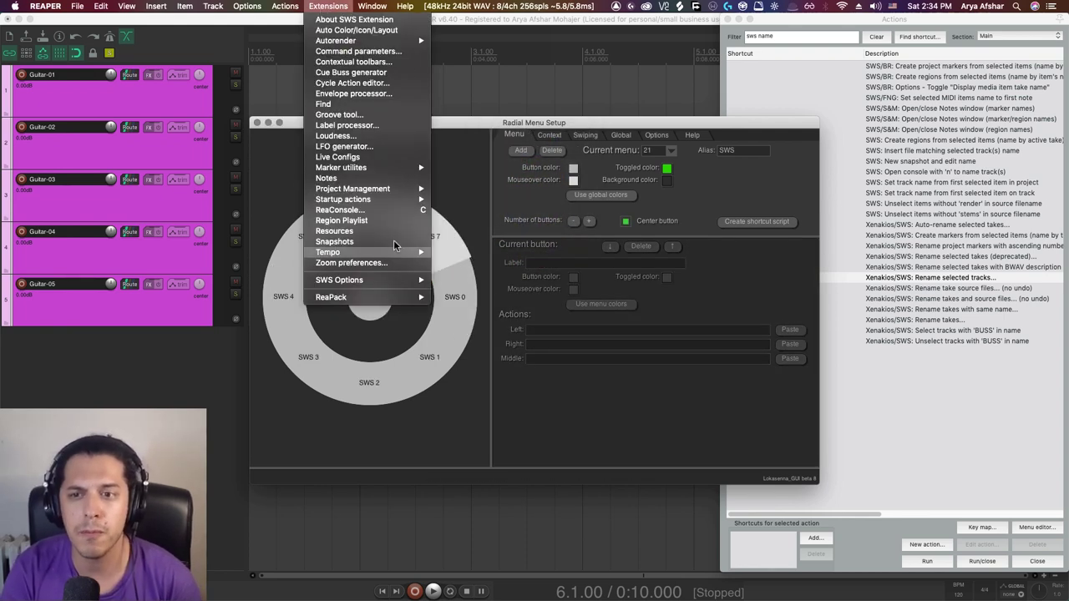
Step: Filter Actions for 'Padre' and copy the Envelope LFO generator's command ID
click(440, 413)
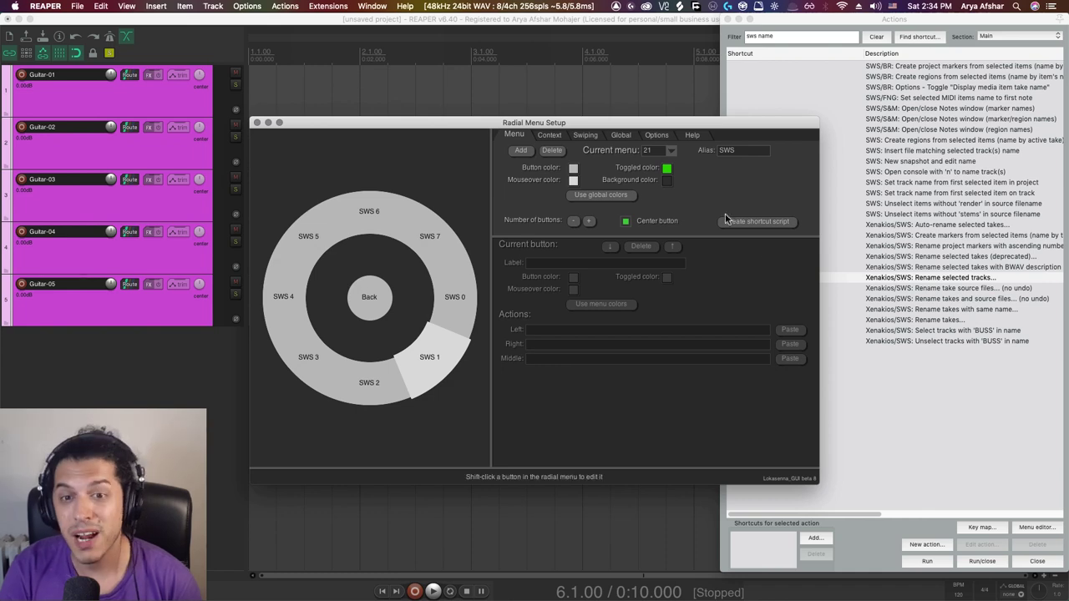
click(805, 40)
click(804, 42)
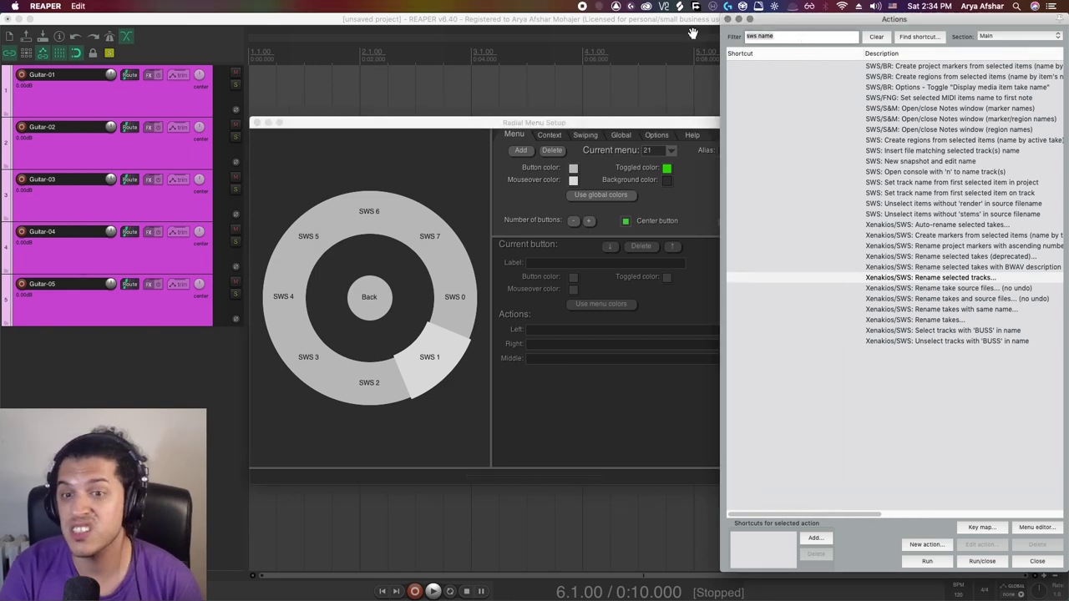
text(Padre)
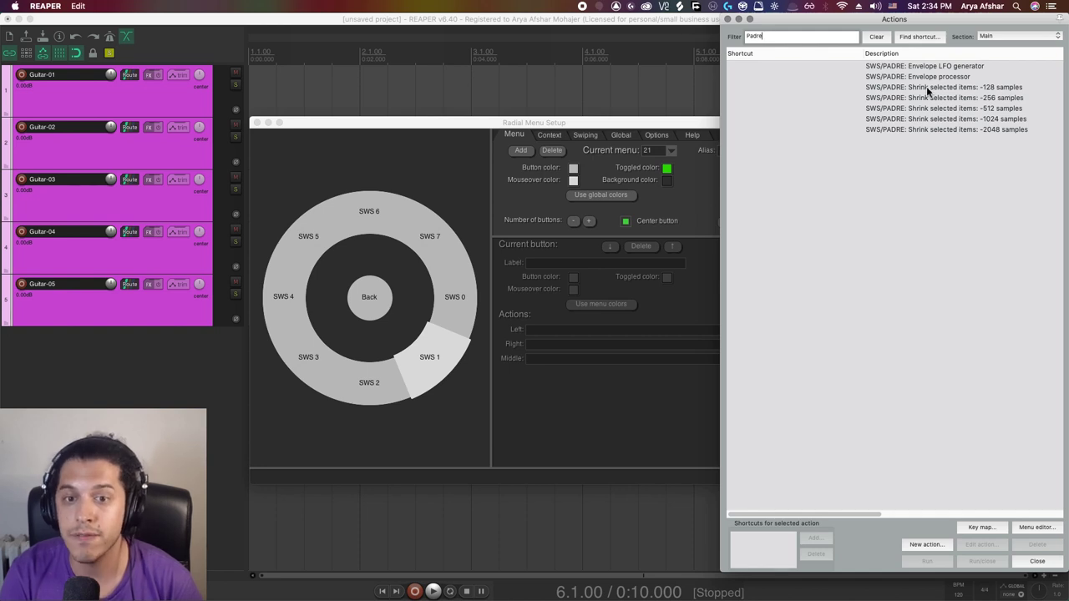
right_click(924, 73)
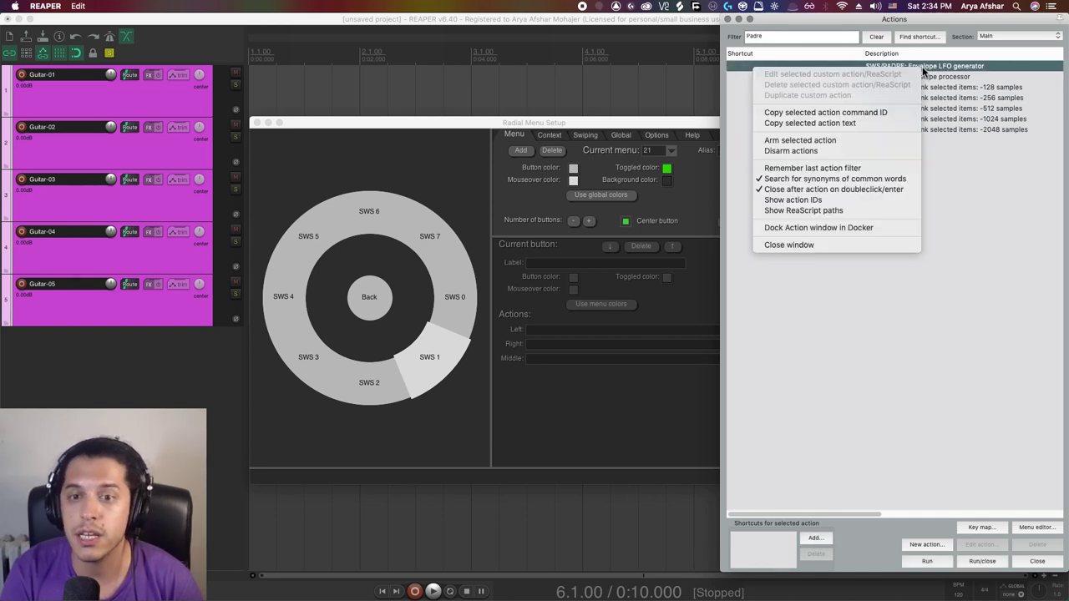
click(865, 118)
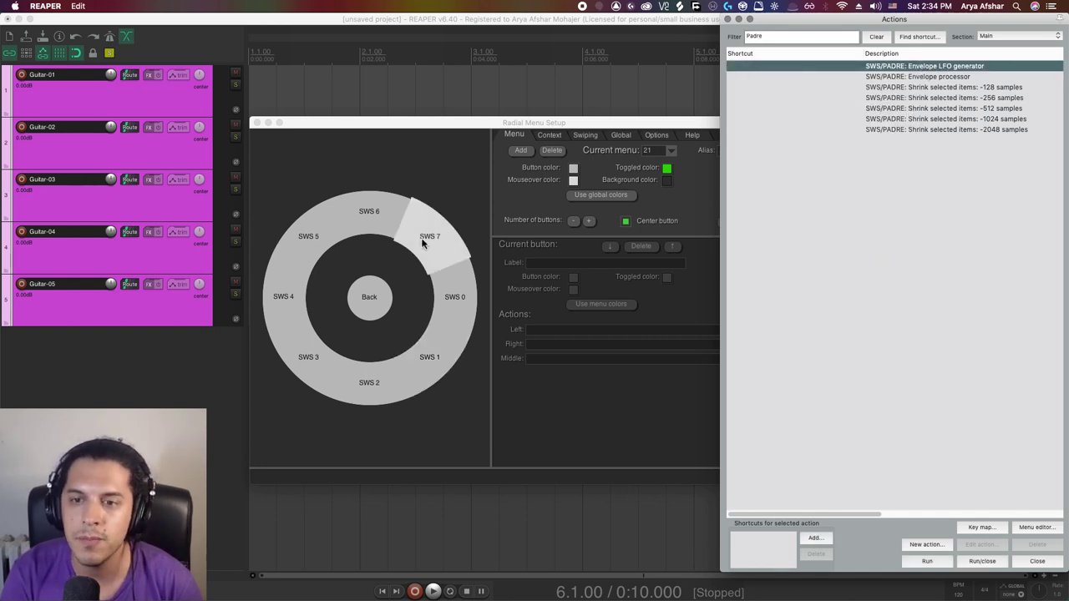
Step: Label SWS 7 'LFO Generator' and paste _PADRE_ENVLFO as its left-click action
click(424, 240)
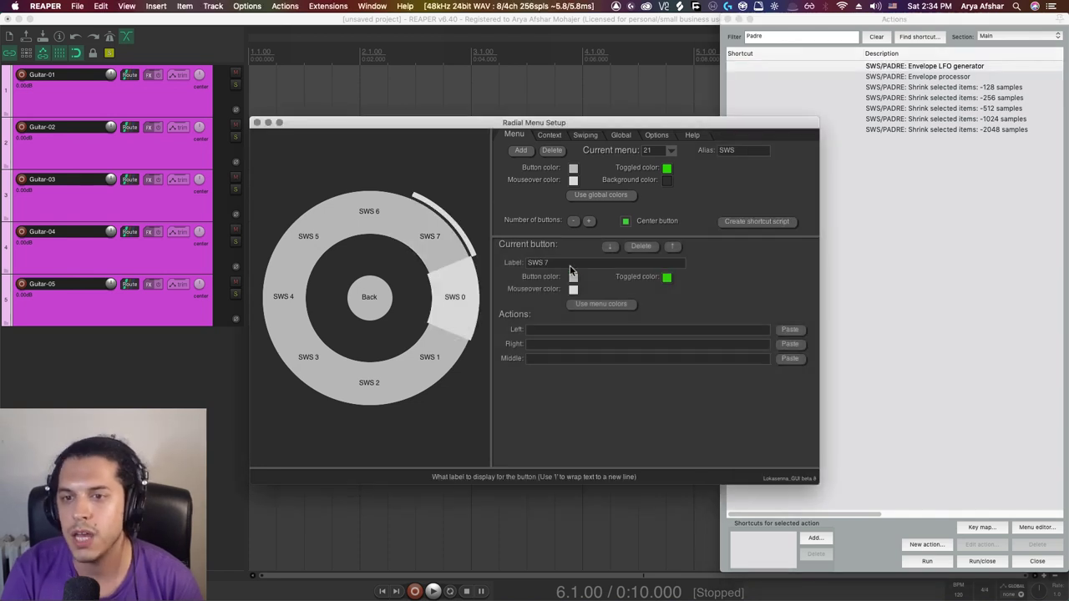
text(LFO Generator)
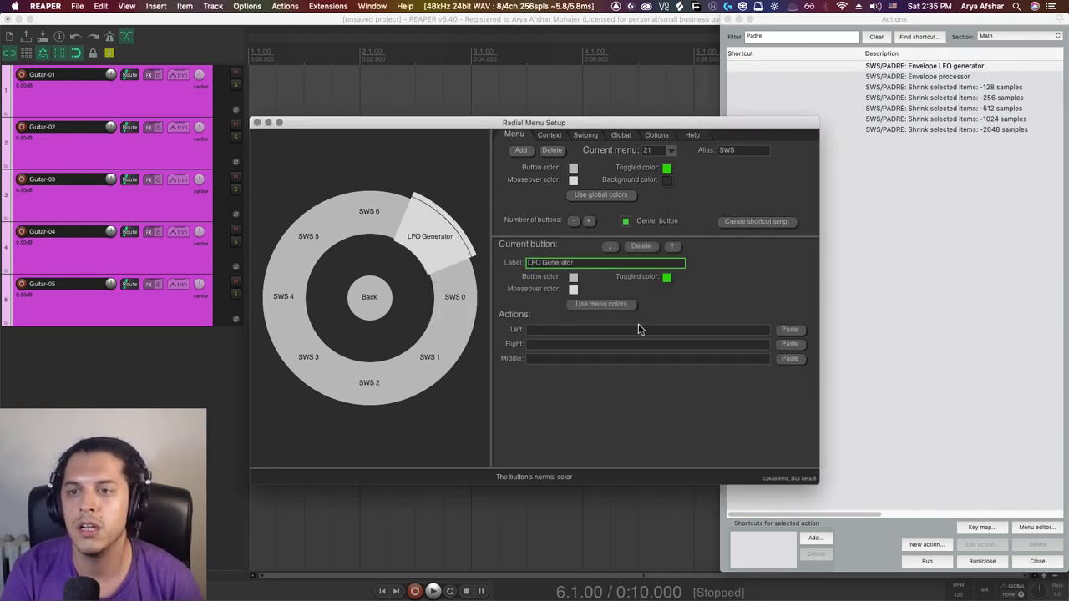
click(791, 330)
key(super+v)
click(568, 190)
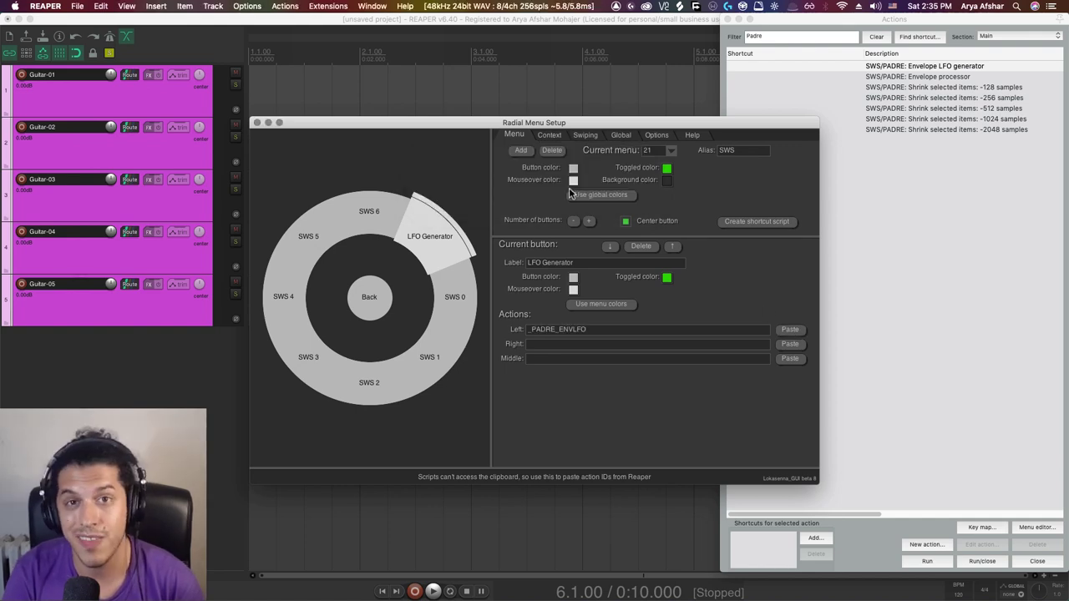
Step: Filter Actions for 'Cycle Actio' and copy the Cycle Action editor's command ID
click(876, 36)
text(Cycle Actio)
right_click(895, 74)
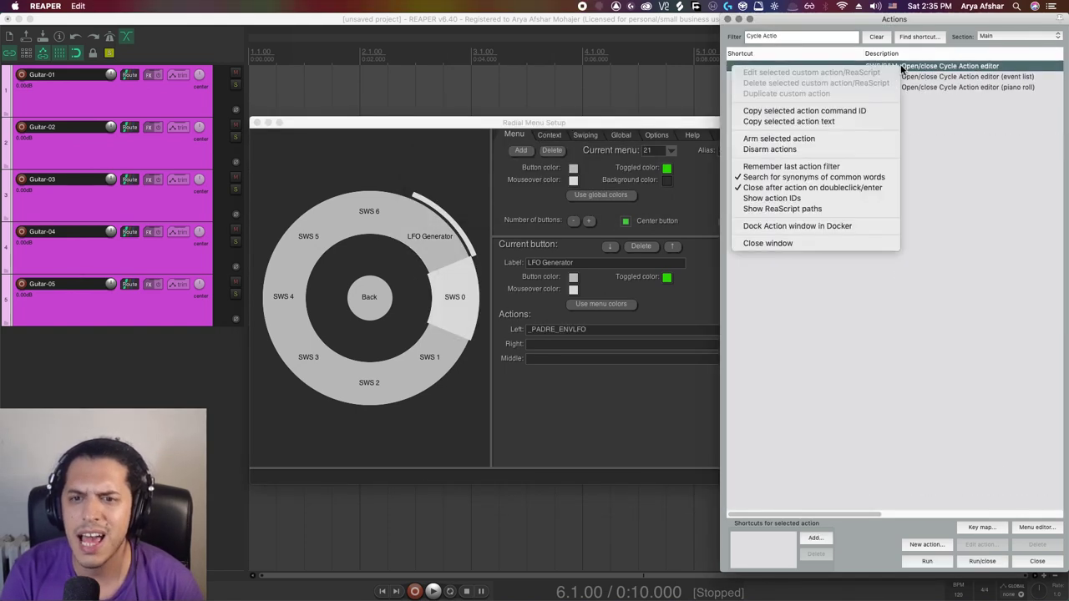
click(804, 110)
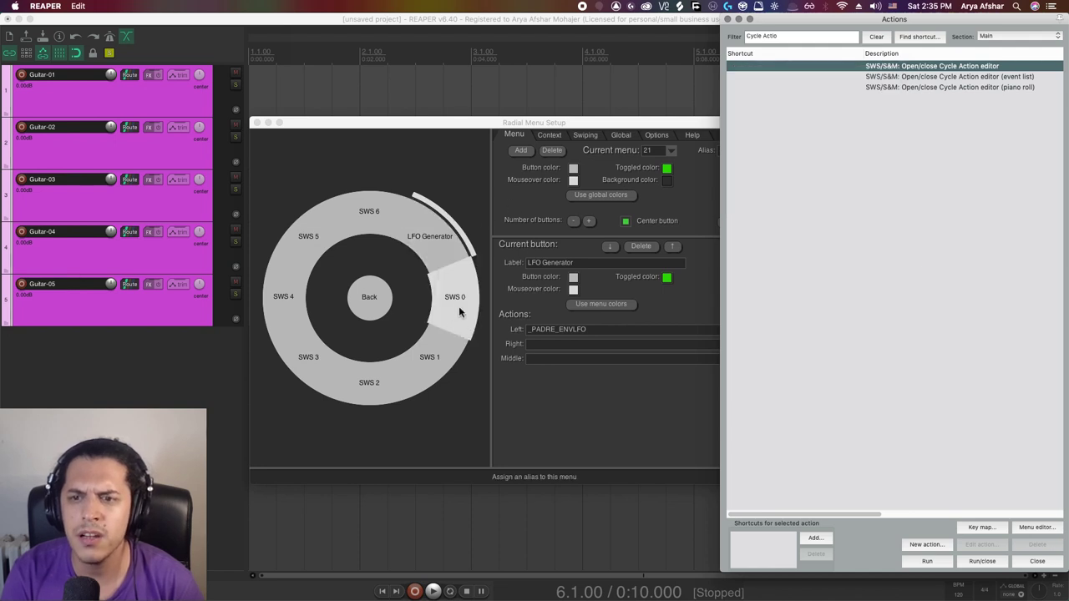
Step: Paste _S&M_CYCLEEDITOR into SWS 0's left action and label it 'Cycle|Action|Editor'
click(458, 307)
click(790, 330)
key(super+v)
click(568, 190)
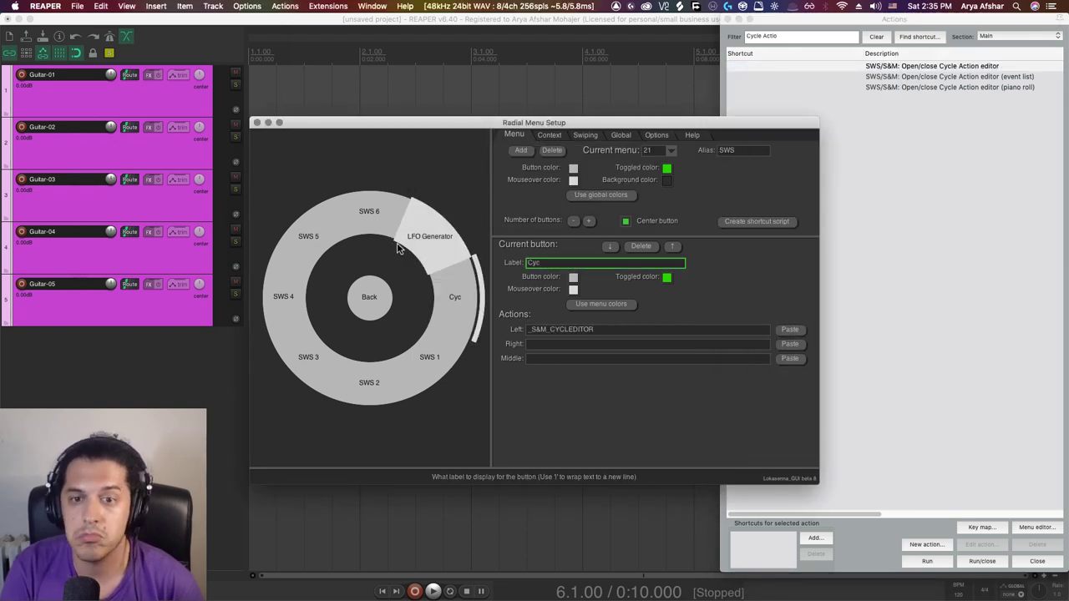
text(e Action Editor)
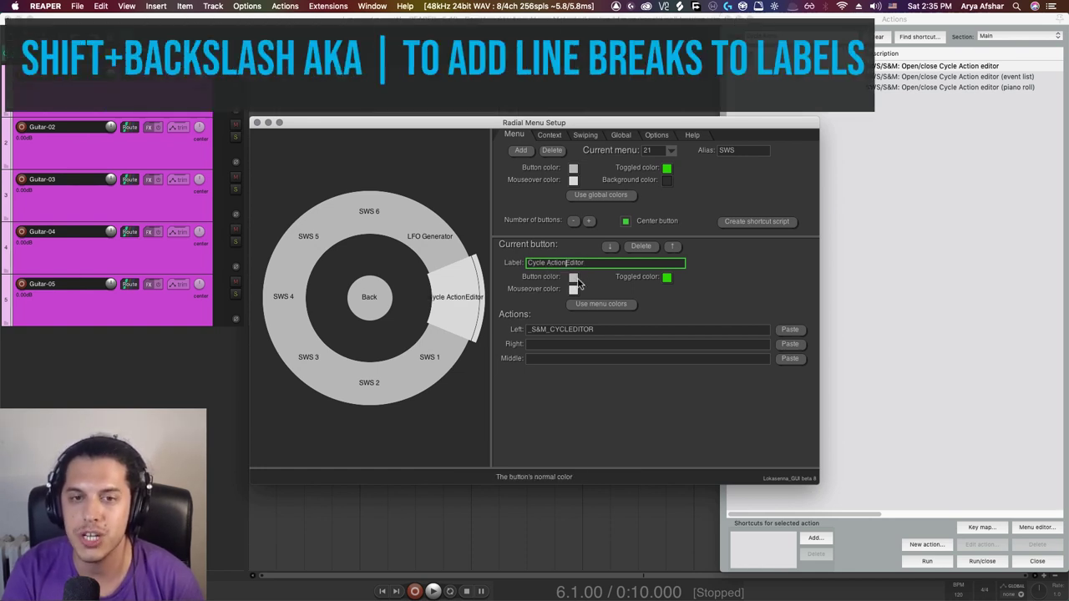
text(|)
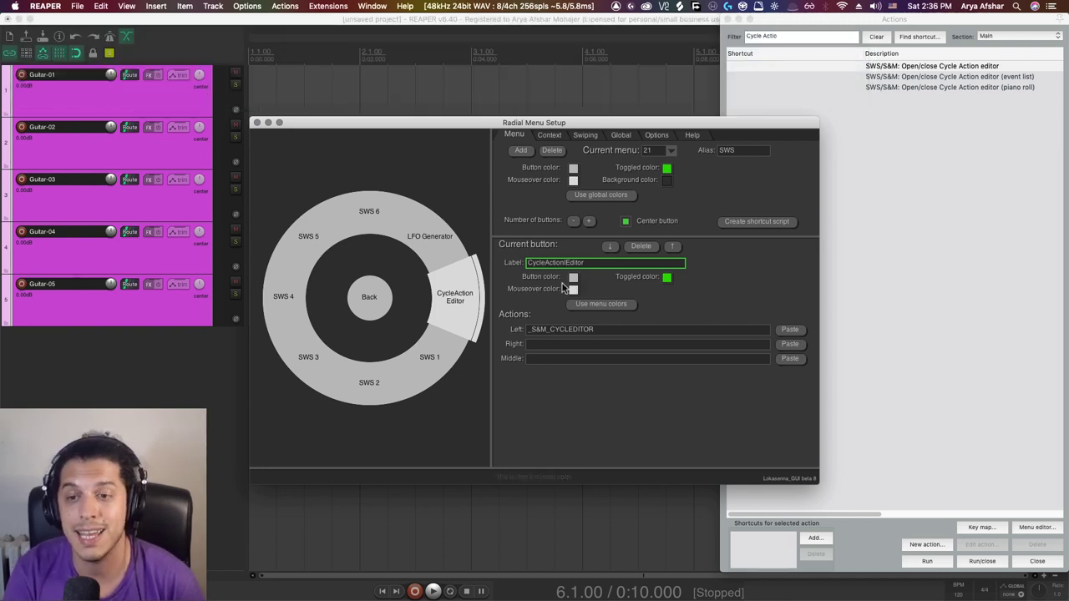
Step: Finish the wrapped label, then test the Cycle Action Editor and LFO Generator buttons
text(|)
click(468, 311)
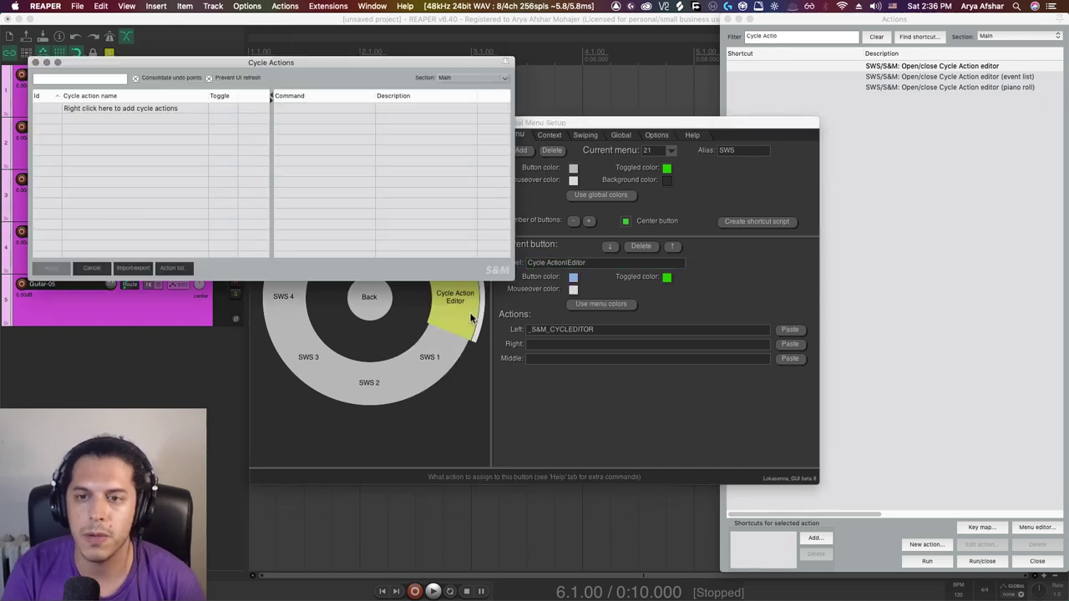
click(36, 63)
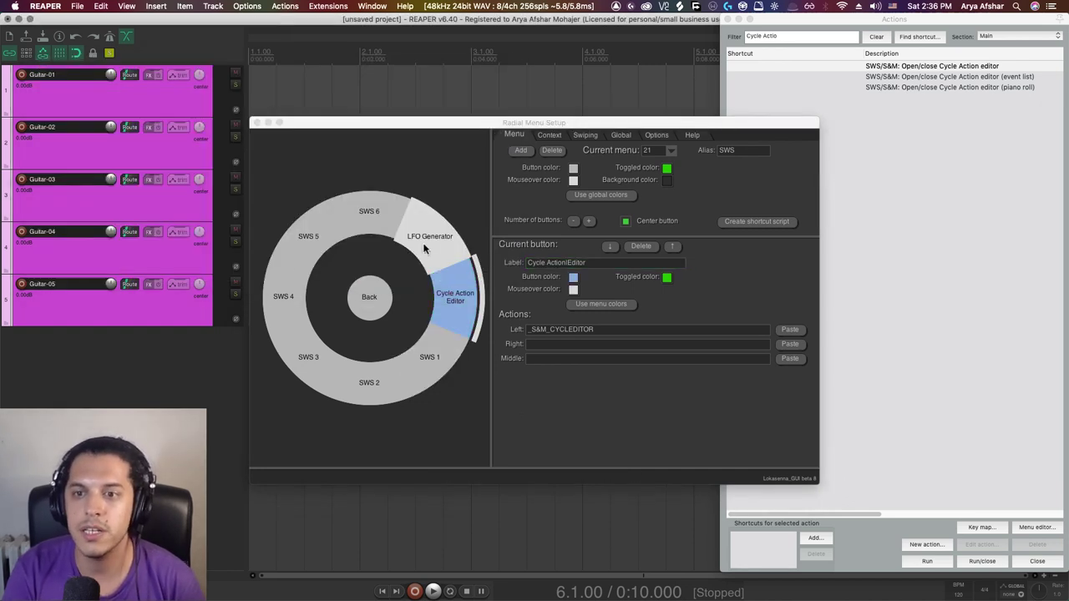
click(428, 243)
click(36, 62)
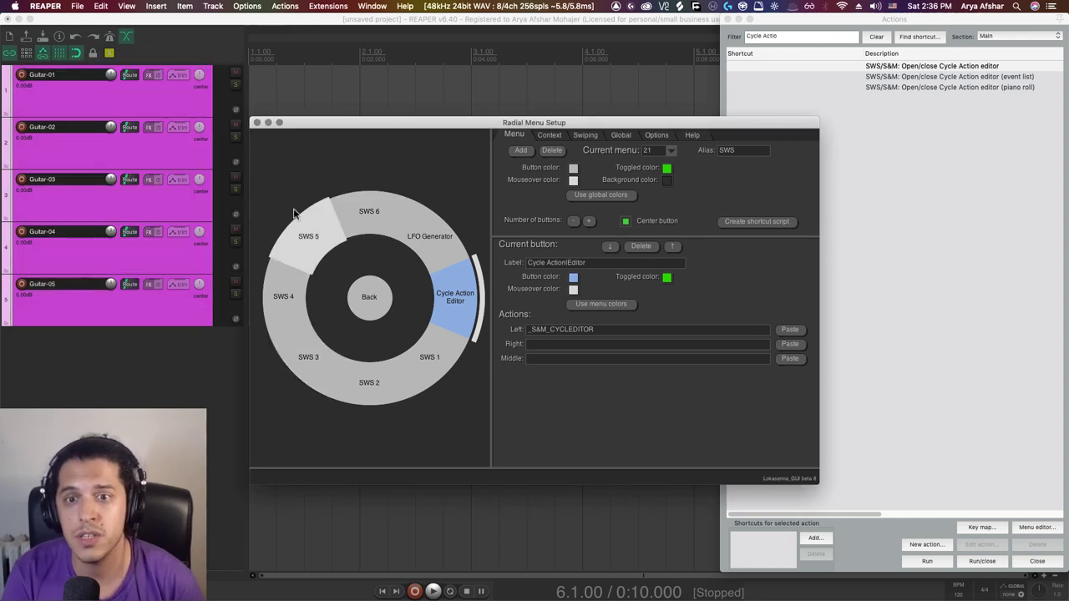
Step: Assign the SWS Open/close Notes window action to SWS 6
key(shift+slash)
text(SWS Notes)
click(373, 215)
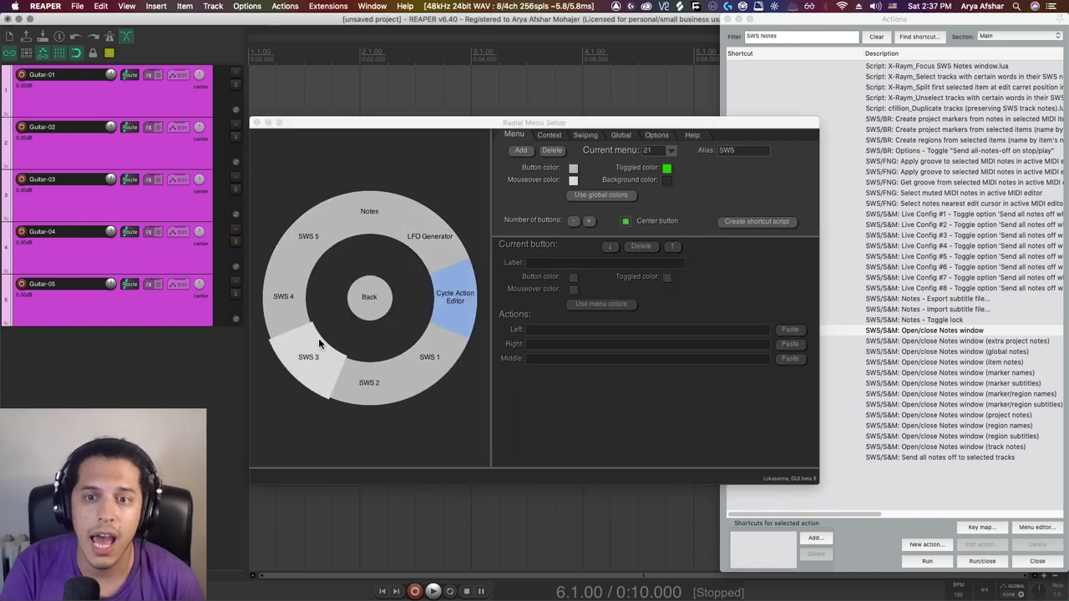
Step: Delete the leftover SWS 3, SWS 1, SWS 4, SWS 2 and SWS 5 buttons
shift+click(314, 359)
click(640, 246)
shift+click(423, 365)
click(640, 245)
shift+click(311, 368)
click(641, 245)
shift+click(392, 386)
click(641, 245)
shift+click(355, 380)
click(641, 246)
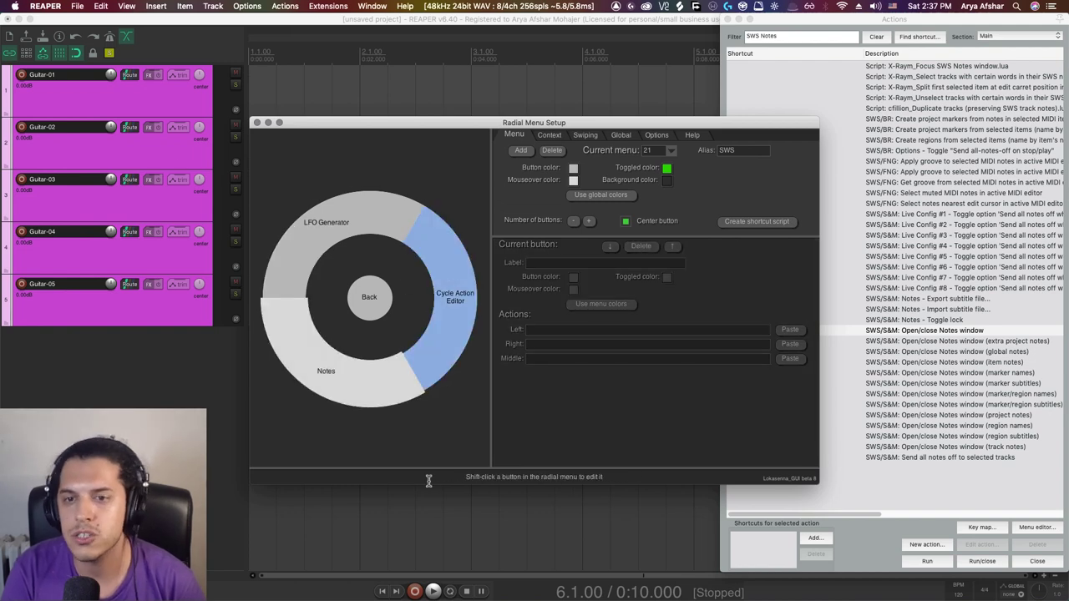
Step: Add a fourth button to the SWS submenu and create a new Resources submenu for it
click(371, 296)
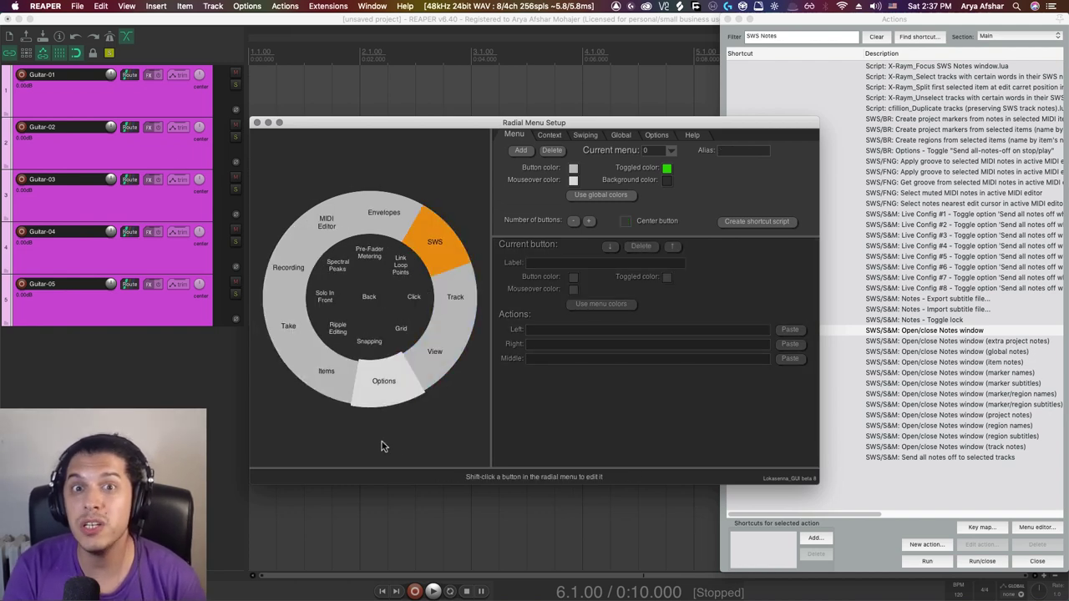
shift+click(443, 259)
click(443, 259)
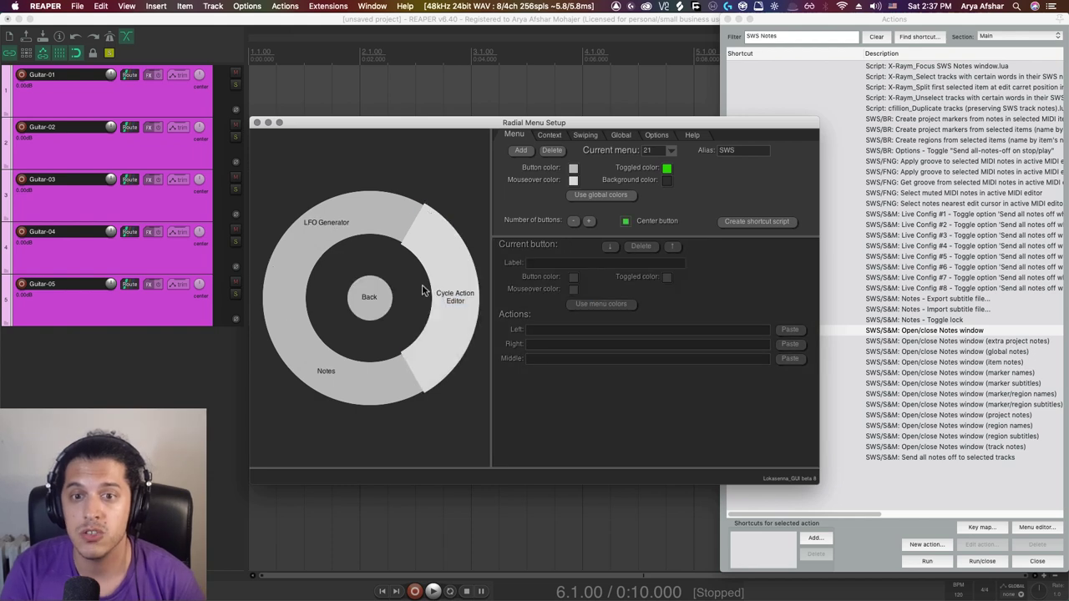
click(589, 220)
shift+click(372, 215)
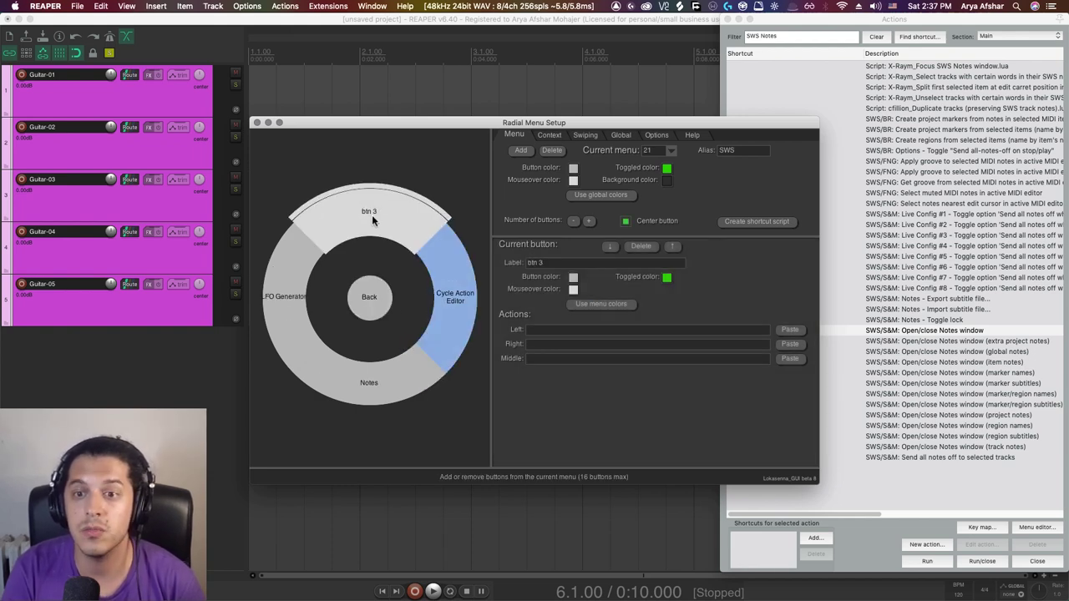
click(372, 215)
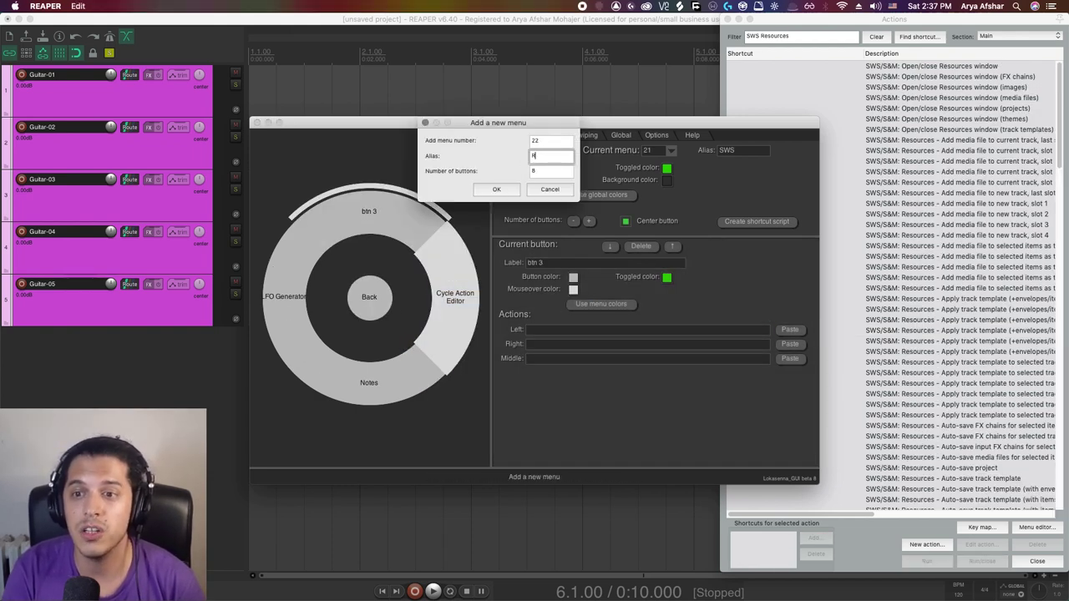
text(Resources)
key(Return)
Step: Reopen the SWS submenu and label the new btn 3 'Resources'
click(370, 296)
click(443, 259)
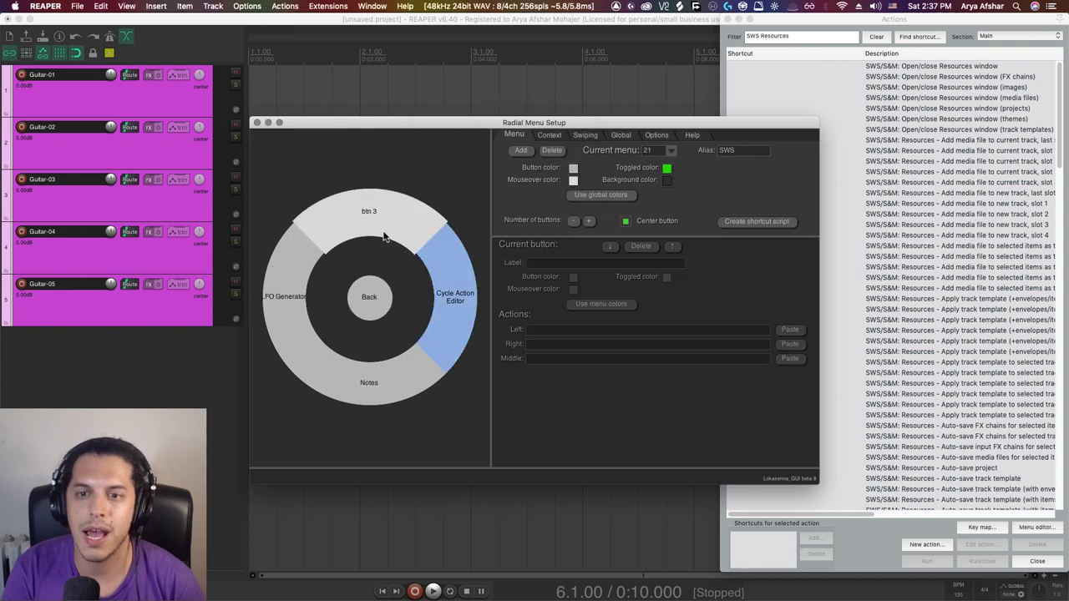
click(557, 334)
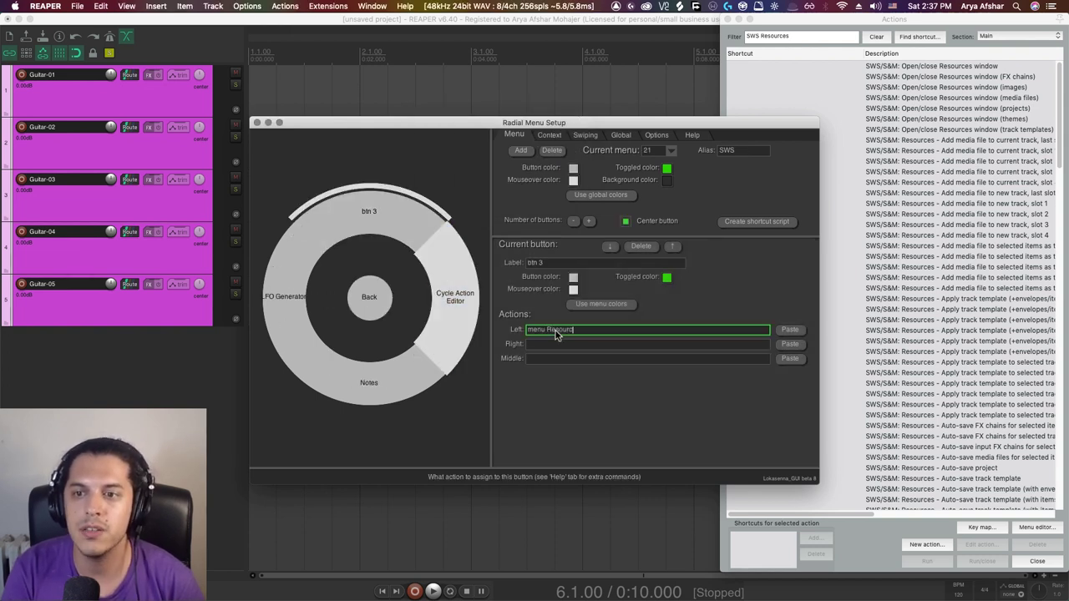
click(562, 264)
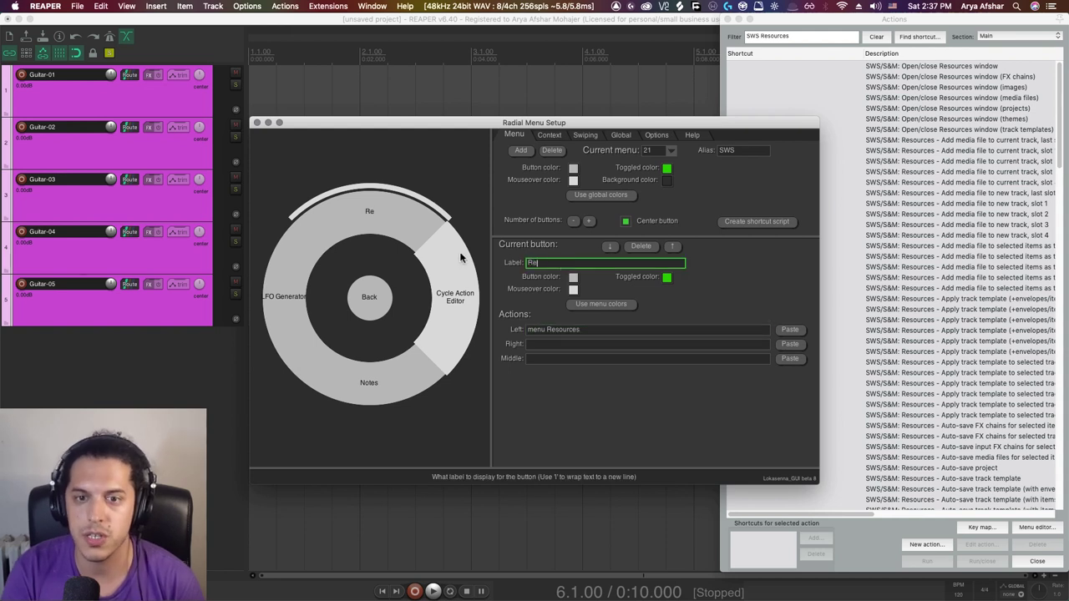
text(Resources)
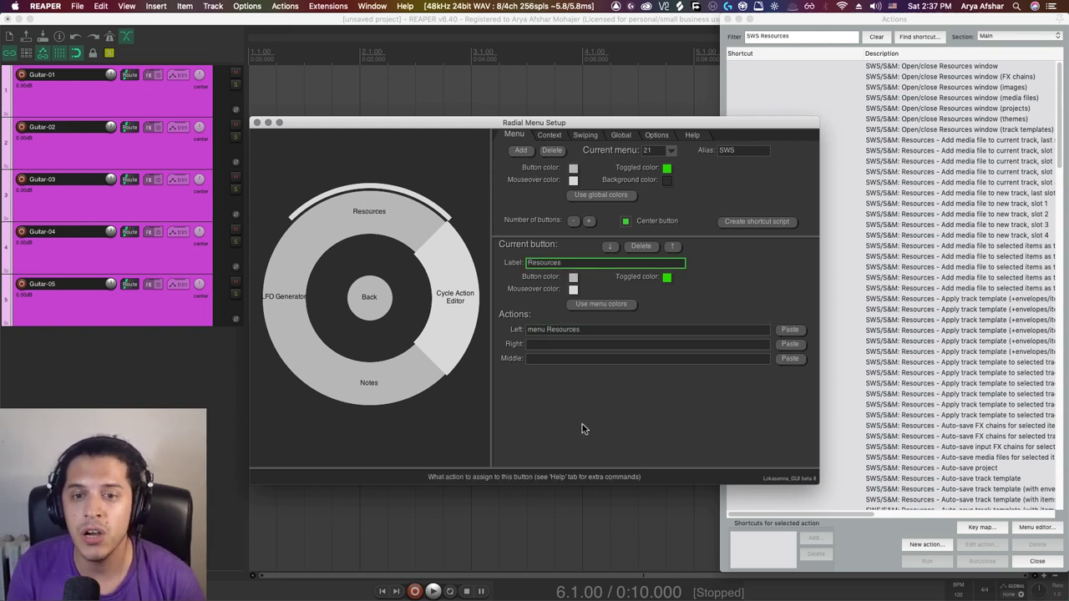
key(Return)
Step: Copy the S&M Resources FX chains, media files and track templates command IDs into the submenu buttons
click(388, 226)
click(986, 77)
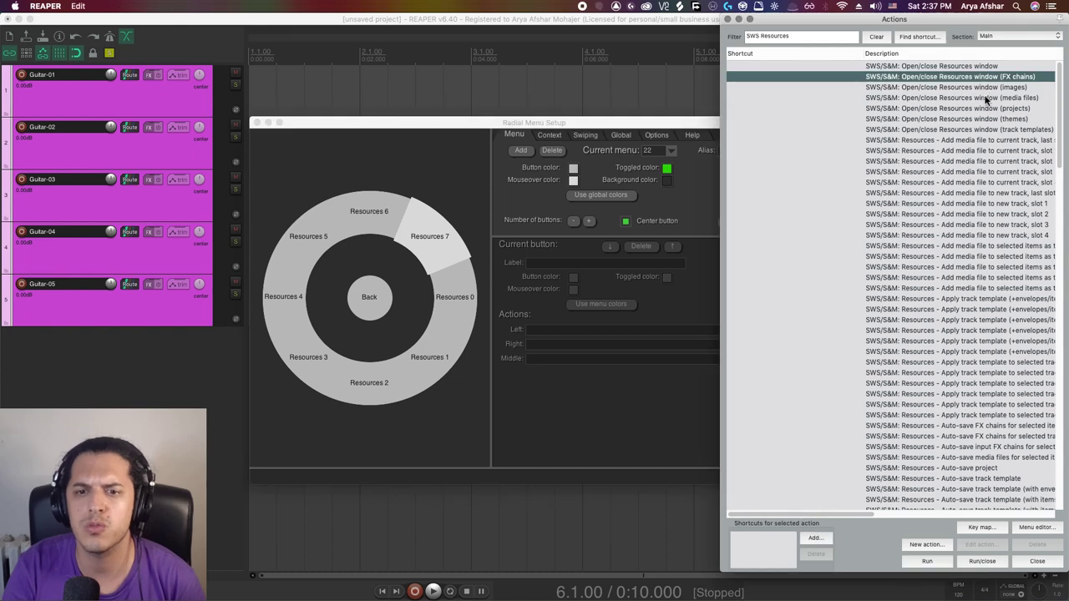
right_click(951, 77)
click(914, 124)
right_click(798, 87)
click(844, 129)
click(952, 98)
click(429, 359)
right_click(908, 131)
click(827, 173)
click(789, 329)
Step: Relabel the Resources buttons as FX Chains, Images, Media and Track|Templates
click(554, 183)
click(470, 257)
text(FX Chains)
click(456, 297)
text(Images)
click(429, 357)
text(Media)
click(369, 383)
text(Track|Templates)
click(308, 356)
Step: Delete the unused Resources 3–6 placeholder buttons
click(641, 246)
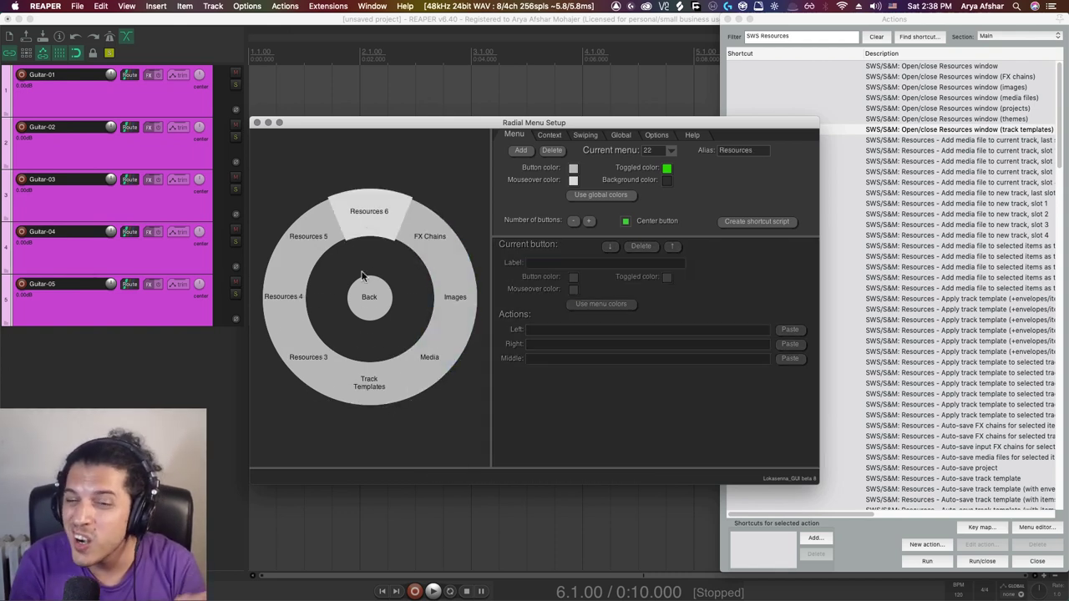
click(283, 297)
click(641, 245)
click(308, 237)
click(640, 245)
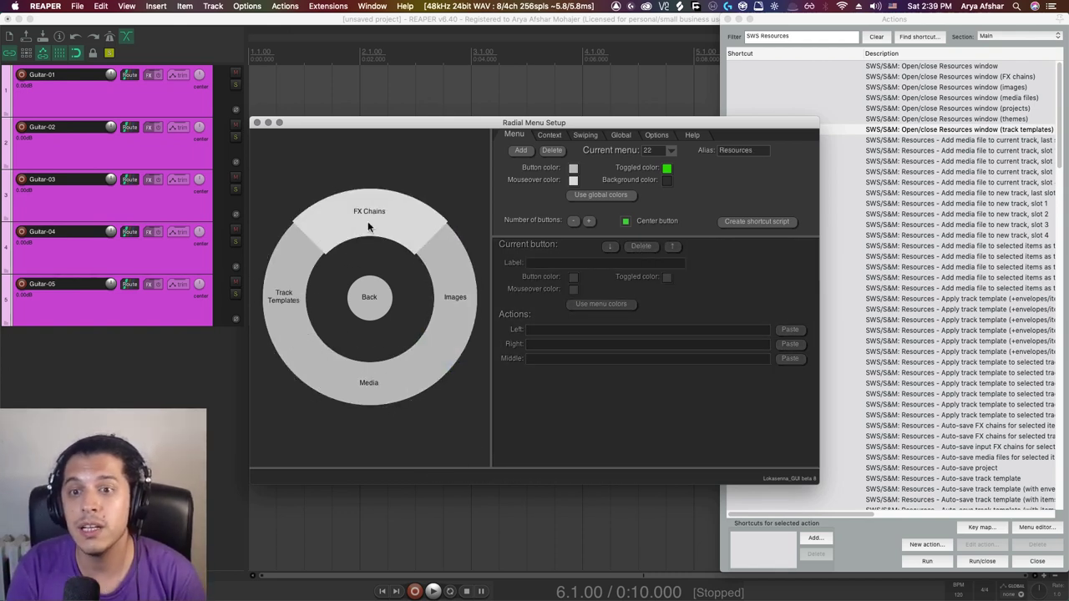
Step: Move Images counterclockwise to the bottom position and test its action
click(456, 297)
click(610, 247)
click(610, 247)
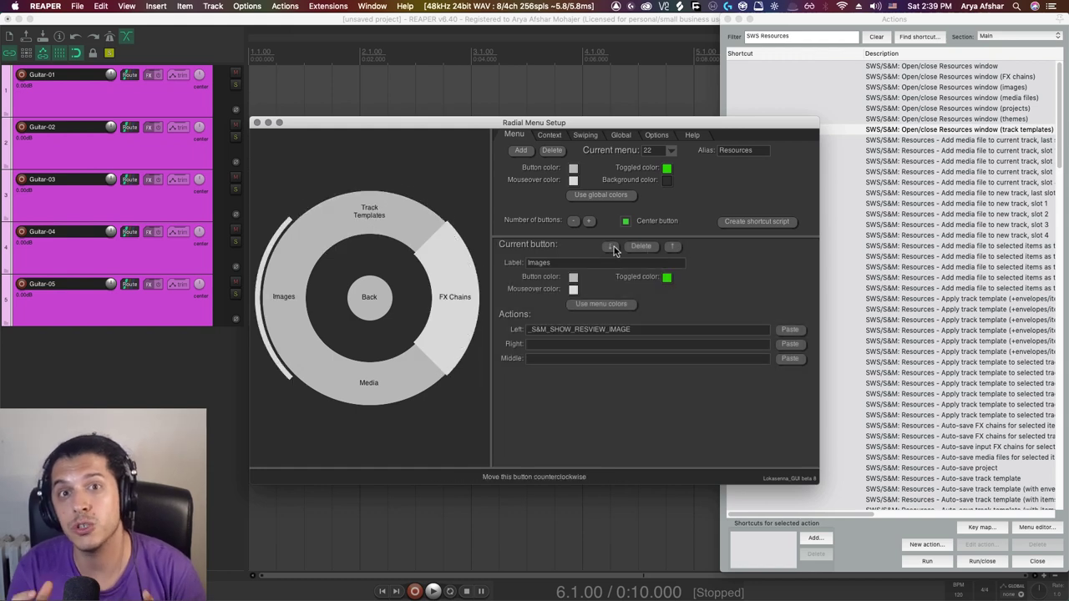
click(610, 248)
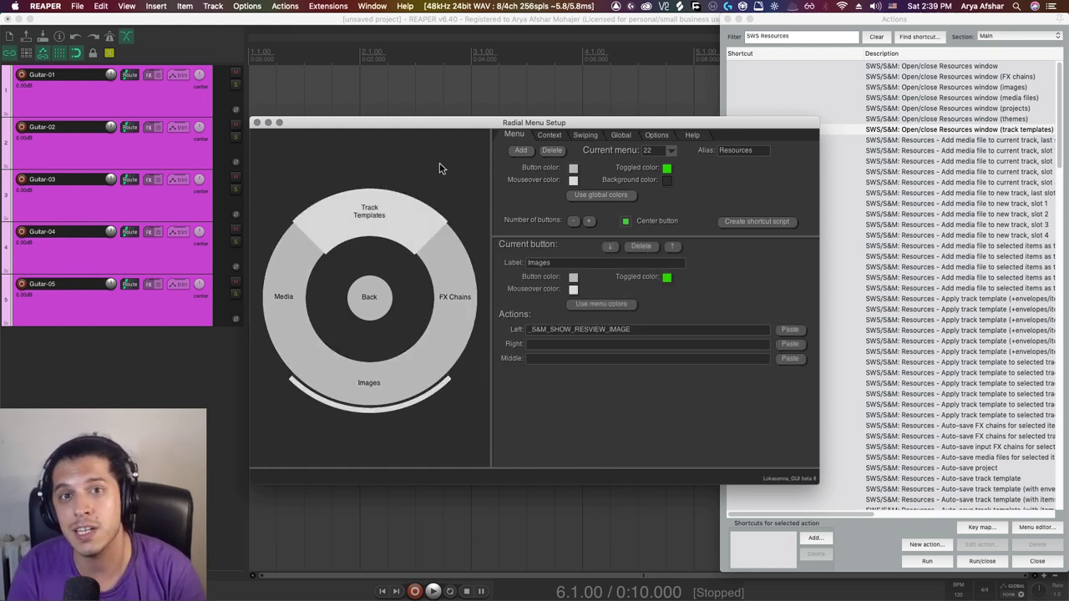
click(401, 219)
click(22, 61)
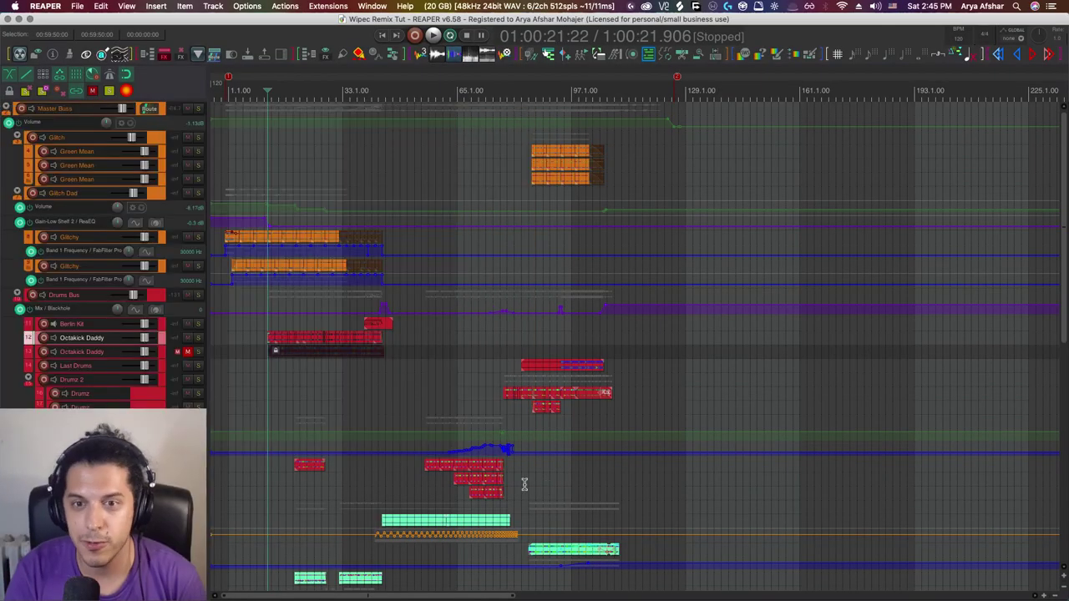
Step: Bring up the radial menu, move it up and right, and look into the Items ring
key(grave)
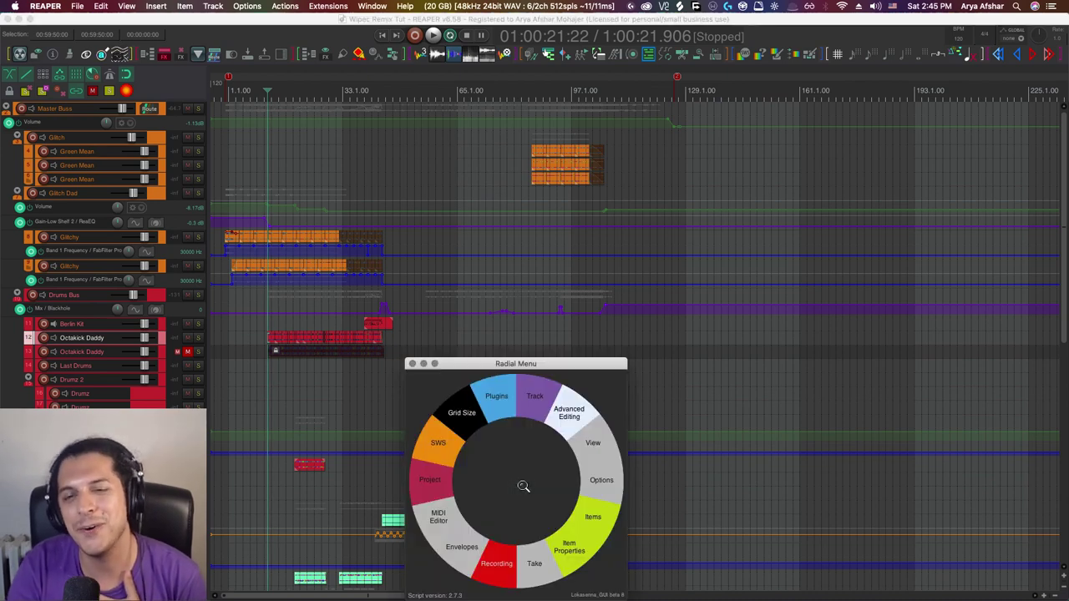
mouse_move(534, 395)
drag(539, 368, 773, 294)
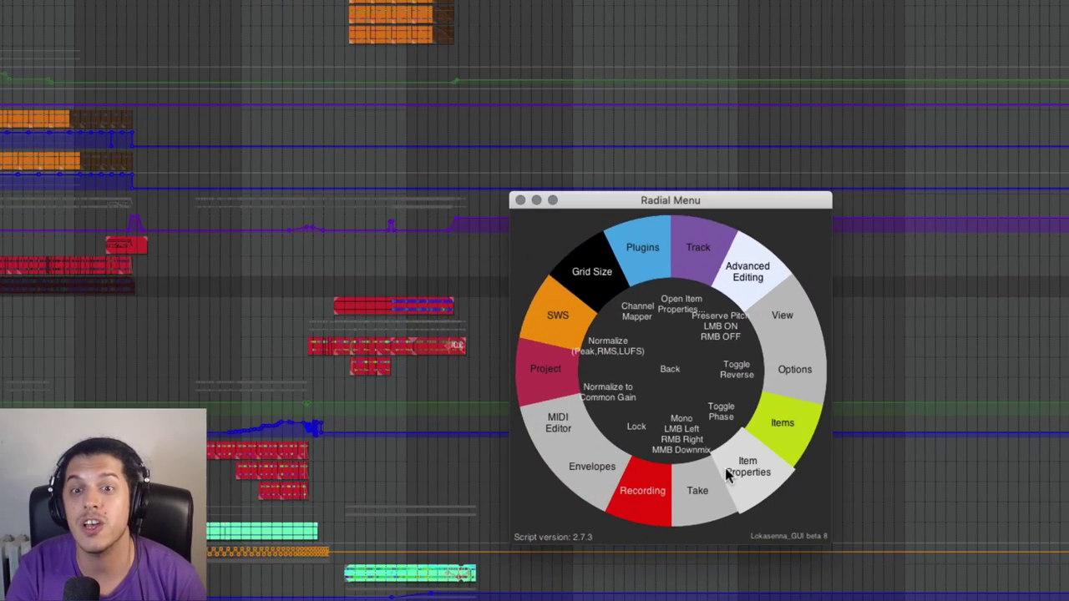
mouse_move(857, 404)
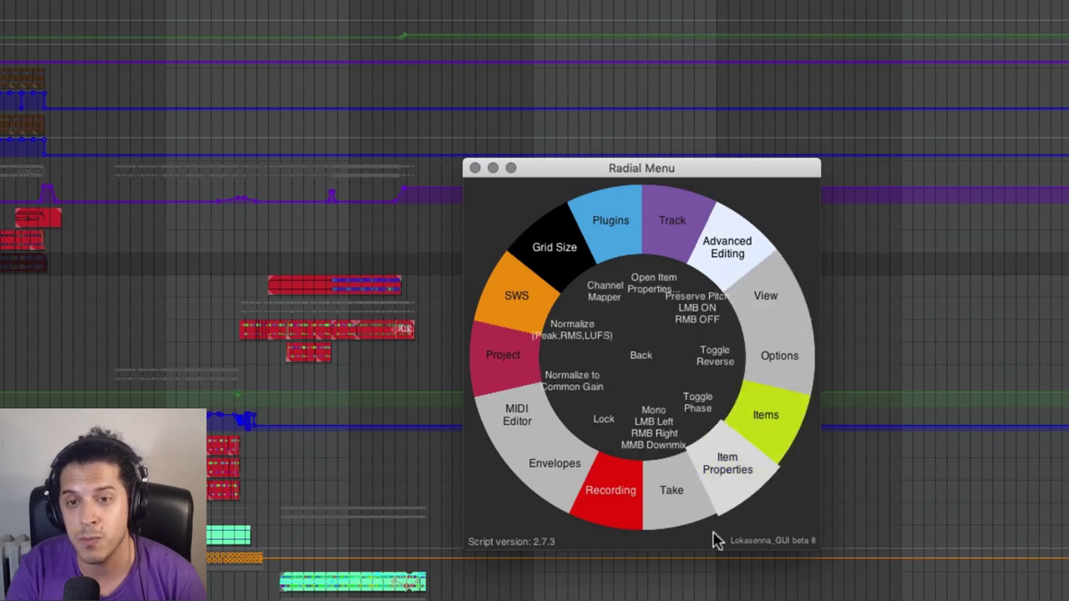
click(775, 411)
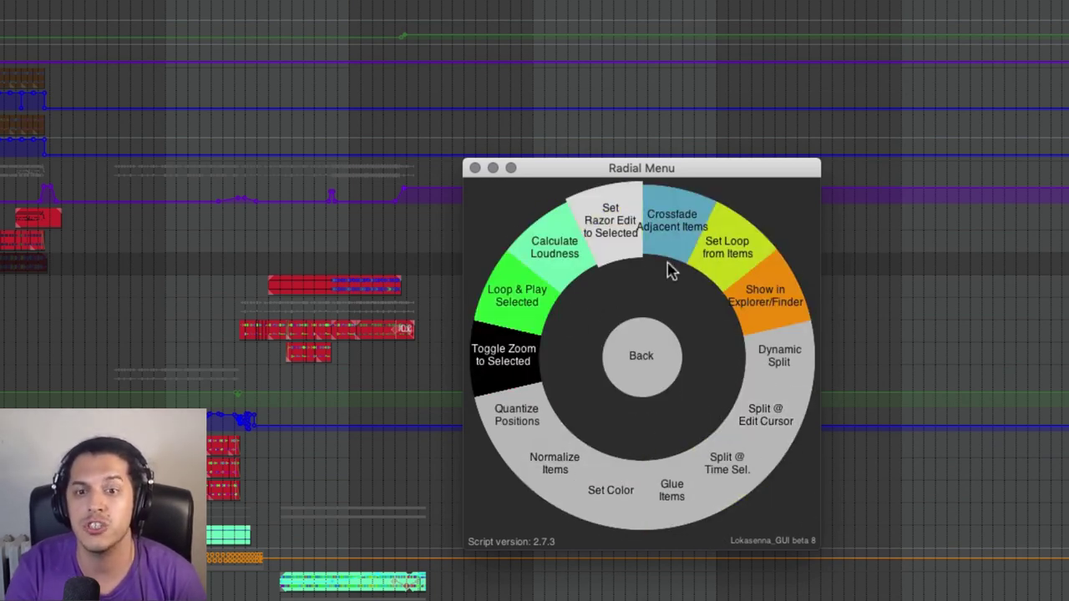
click(650, 380)
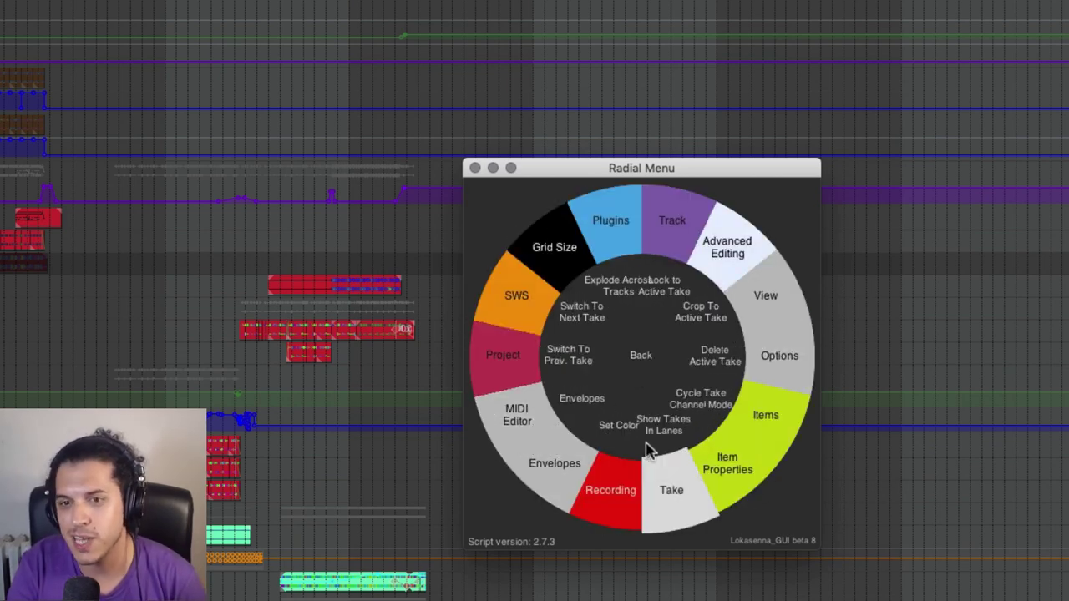
Step: Set the grid size to 1/16 in Grid Size, trying the triplet, swing, dotted and framerate toggles
click(570, 264)
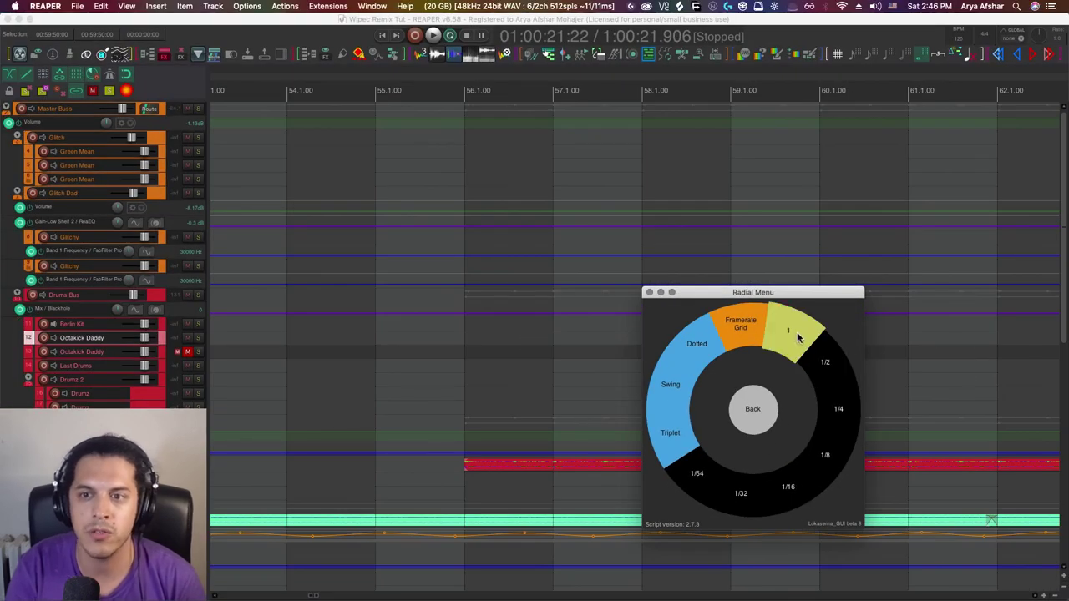
click(797, 337)
click(835, 409)
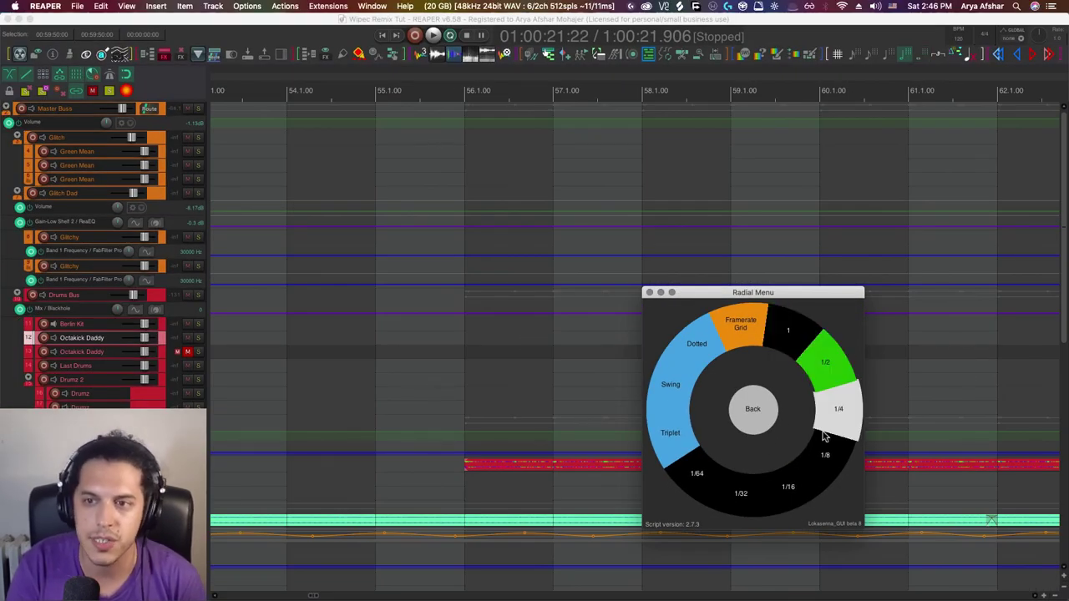
click(802, 486)
click(670, 435)
click(678, 388)
click(696, 361)
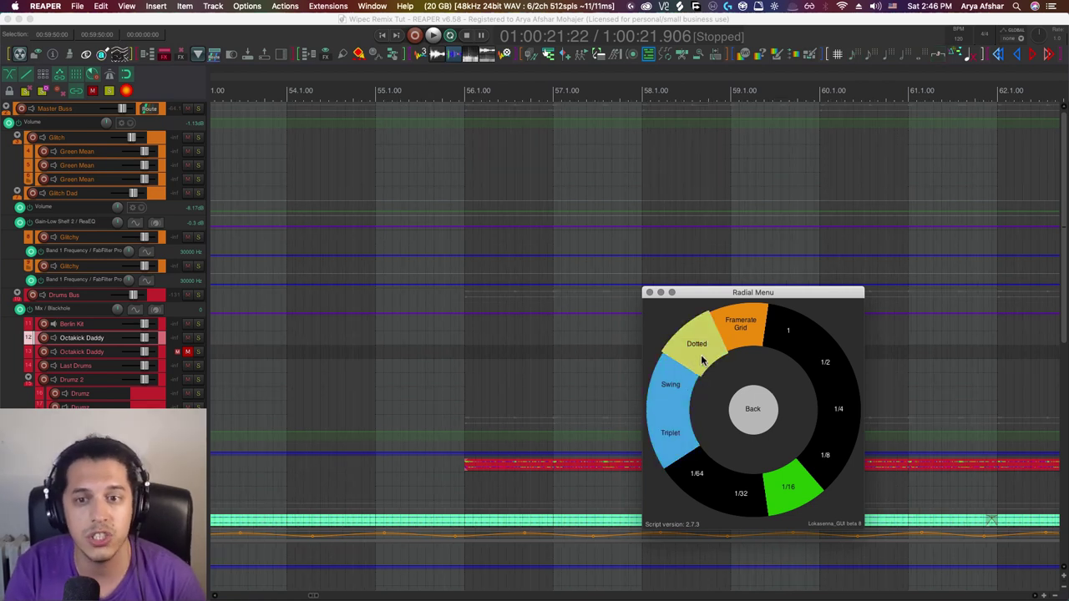
click(702, 359)
click(743, 338)
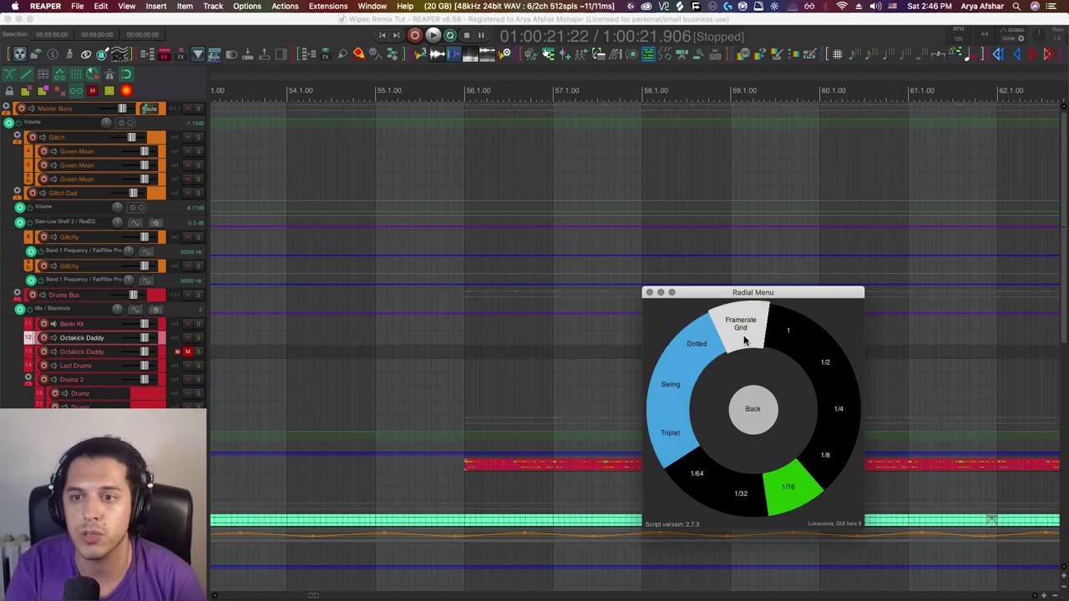
click(745, 341)
click(751, 414)
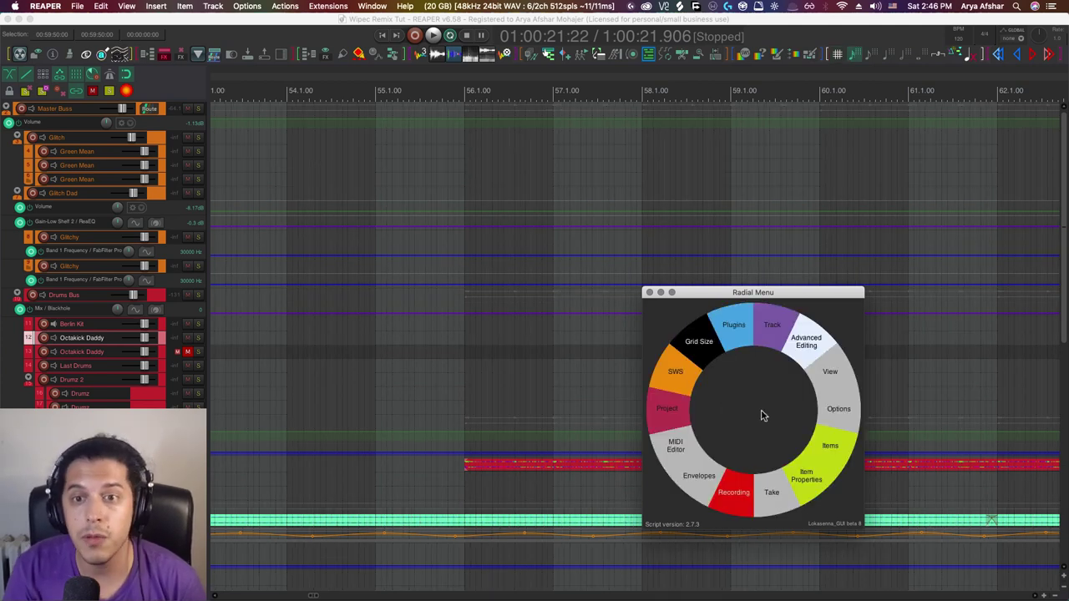
Step: Arm the selected Lead track for recording and toggle recording pre-roll
click(734, 493)
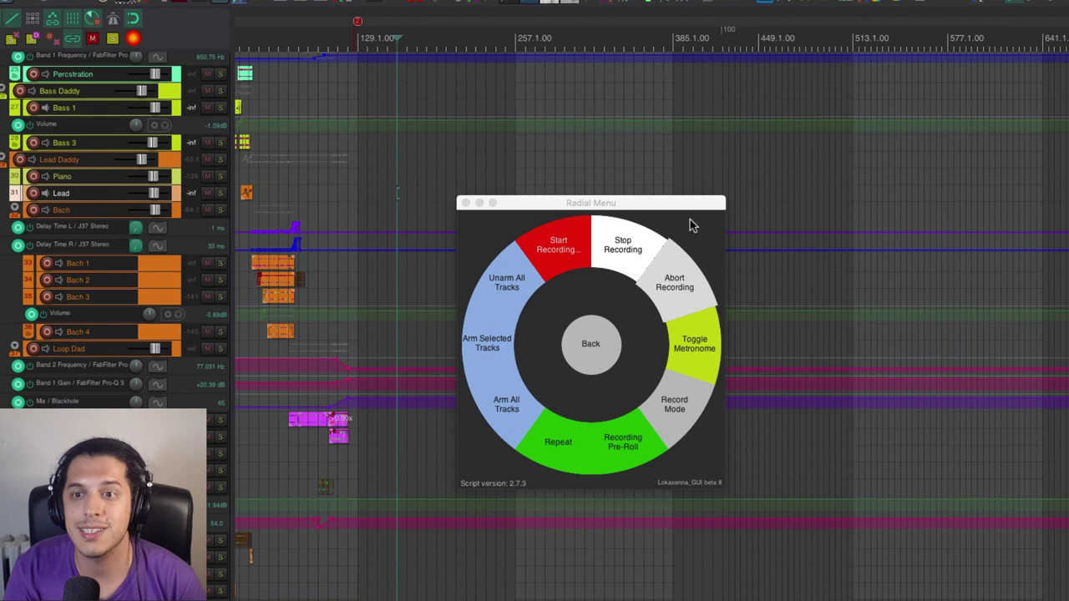
click(493, 358)
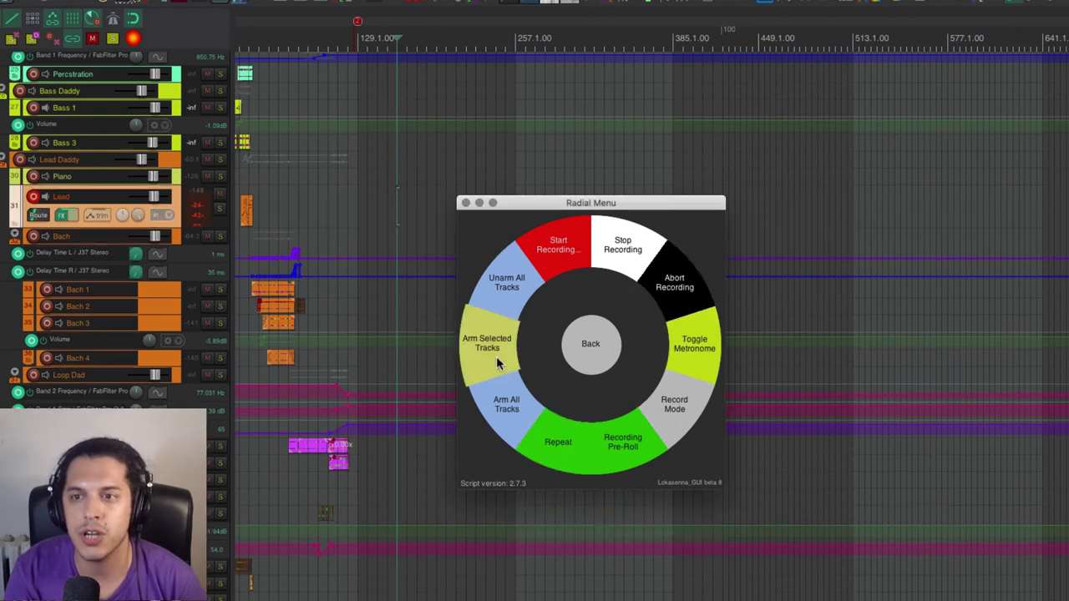
click(635, 449)
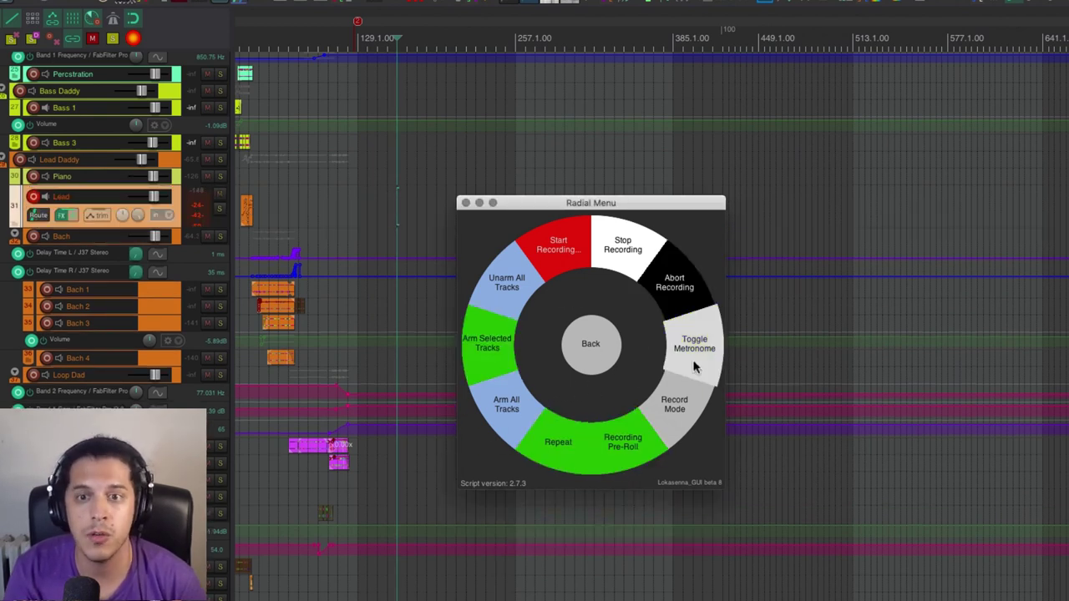
click(668, 406)
click(585, 368)
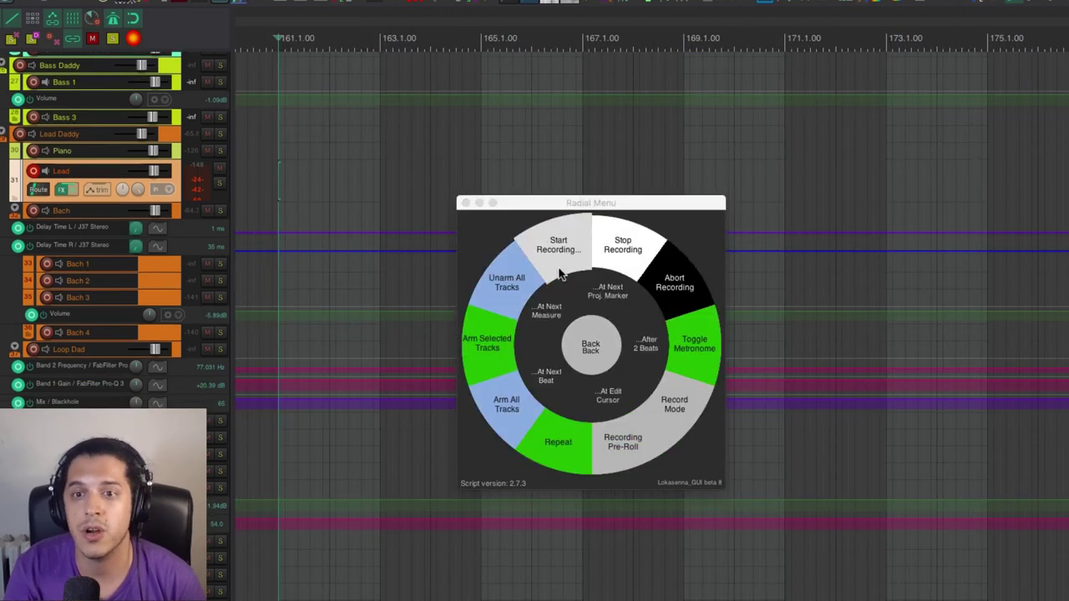
Step: Start recording at the edit cursor, then abort it and discard the take
click(561, 266)
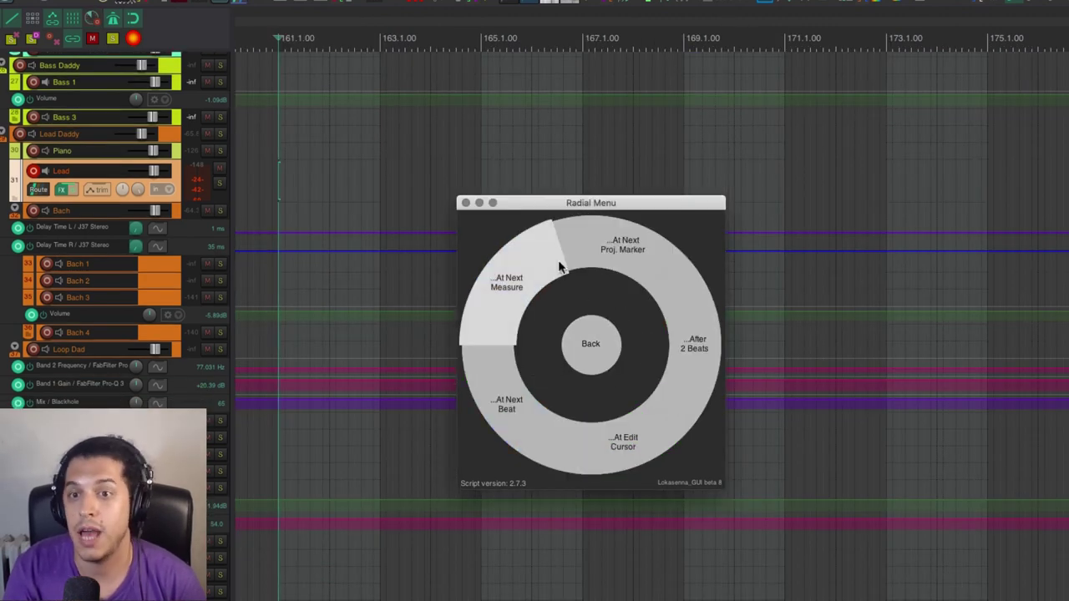
click(621, 436)
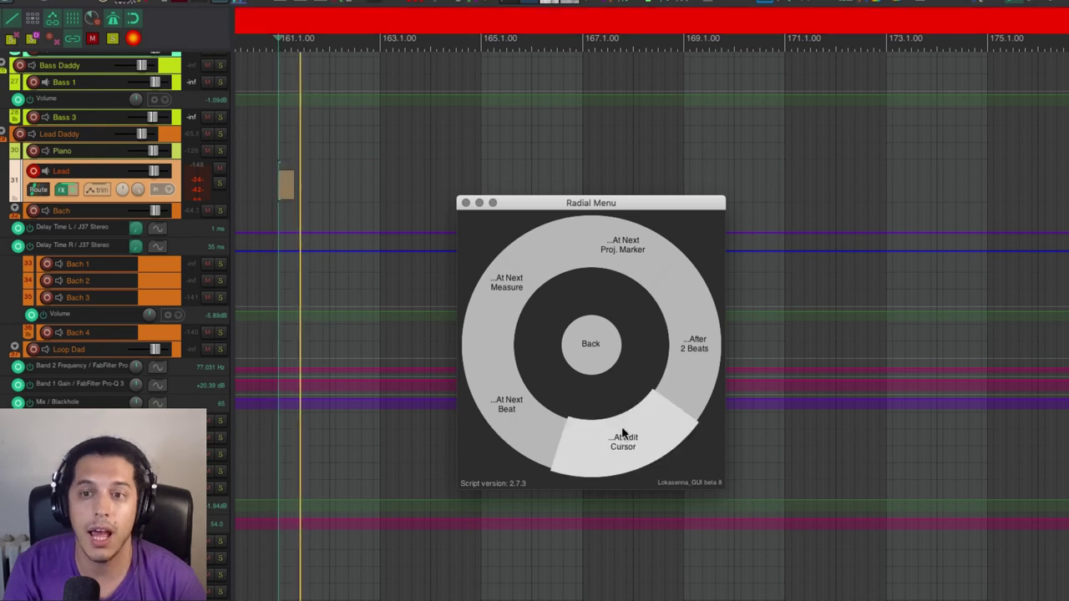
click(597, 351)
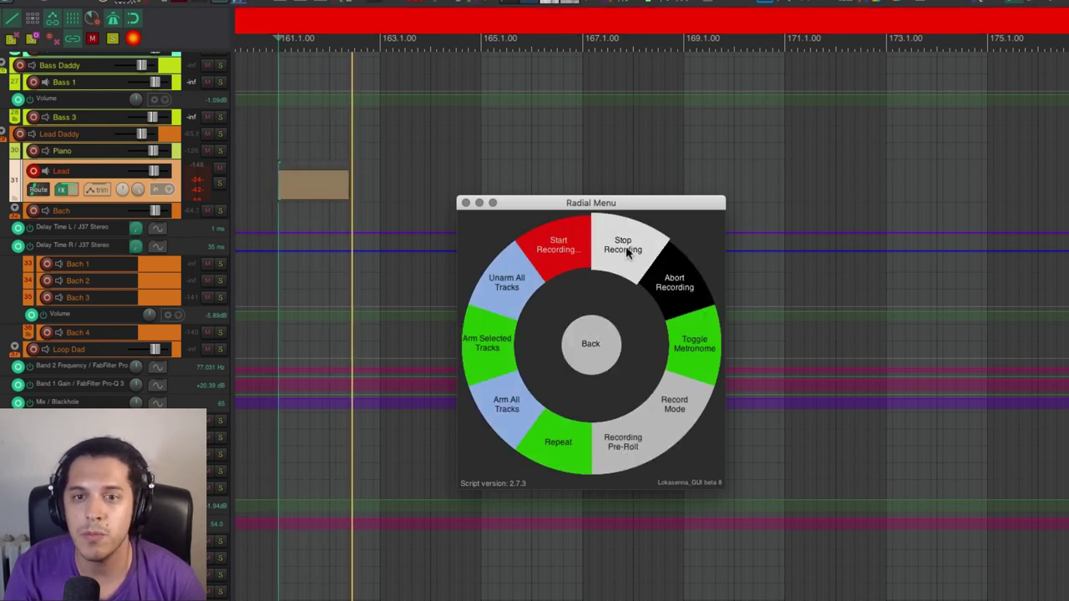
click(685, 297)
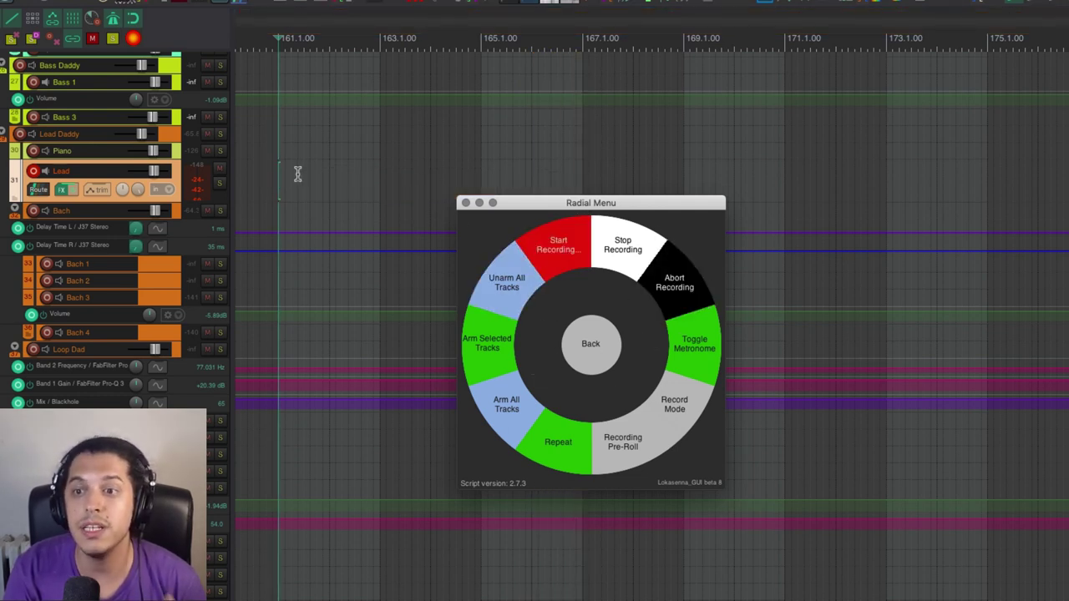
mouse_move(586, 178)
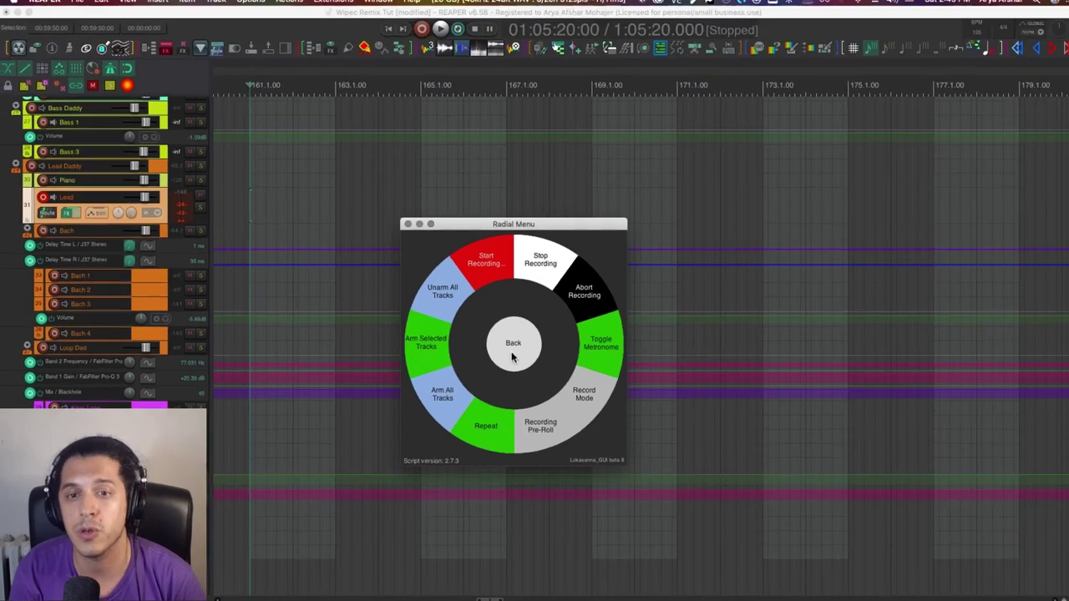
click(590, 346)
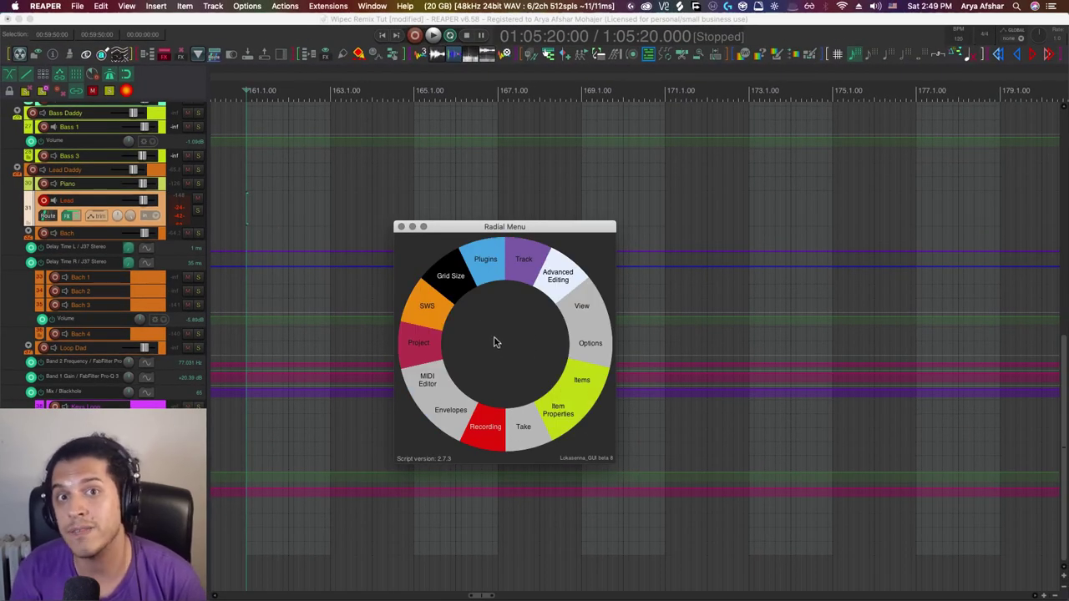
Step: Marquee-select the three orange Green Mean items and open the radial menu's Items ring
mouse_move(541, 386)
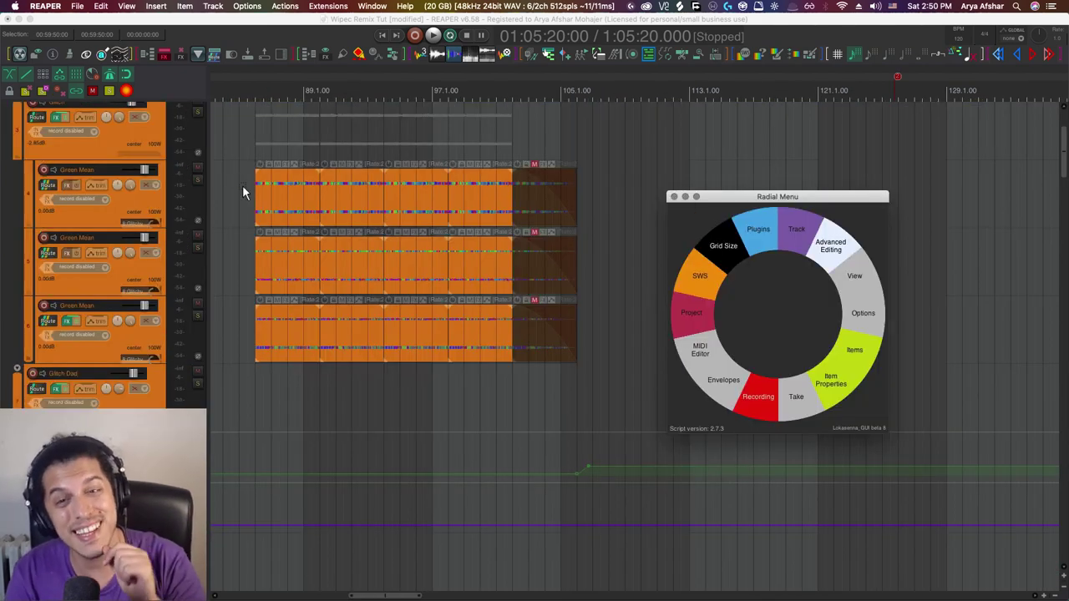
drag(242, 192, 509, 361)
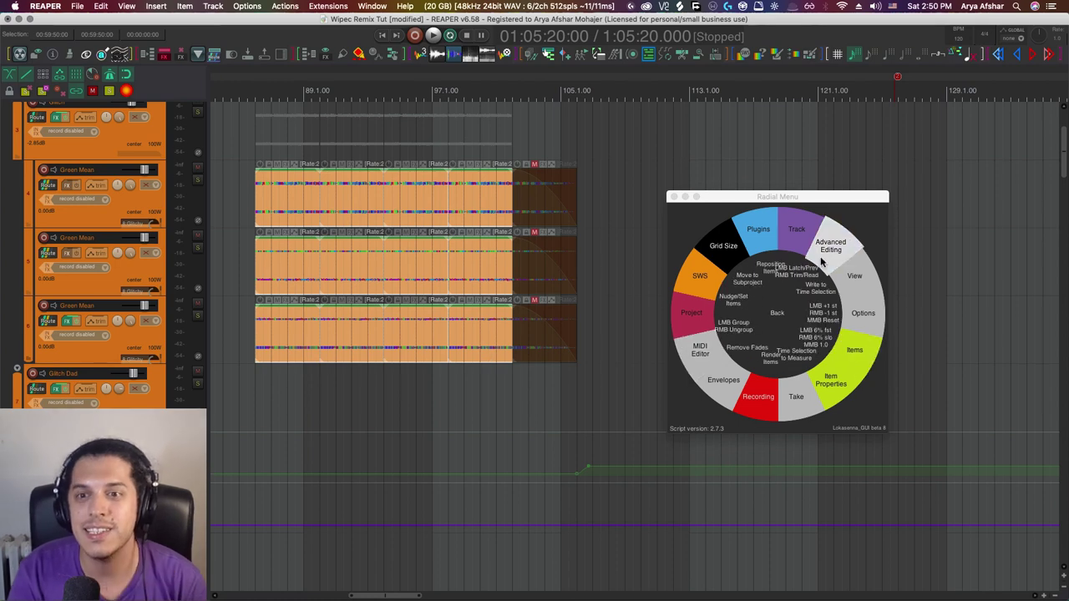
click(855, 355)
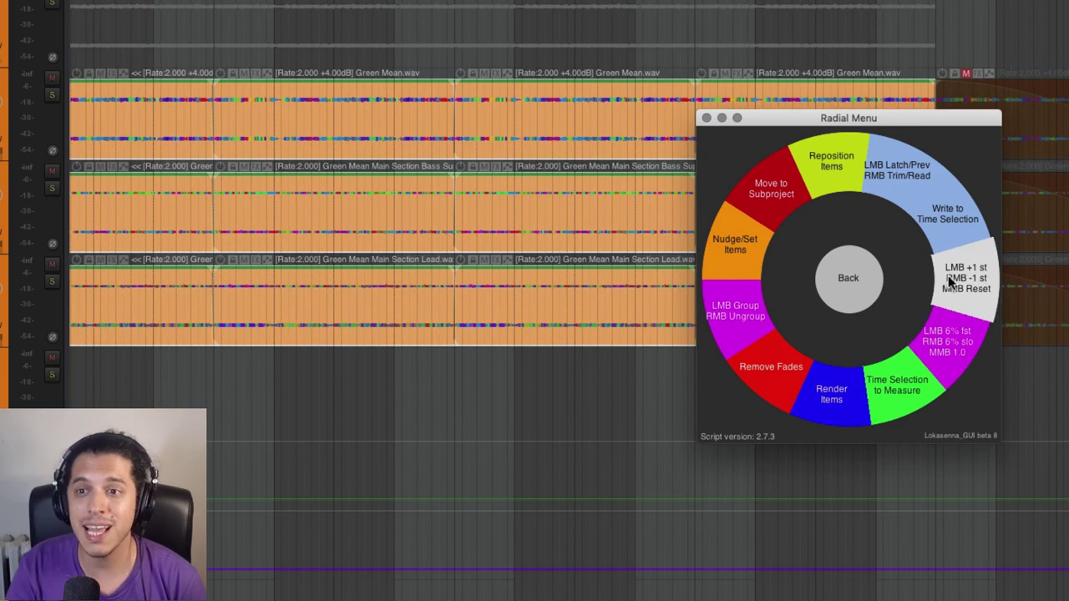
Step: Shift the items' pitch up and down by semitones, then reset the pitch shift to zero
click(969, 288)
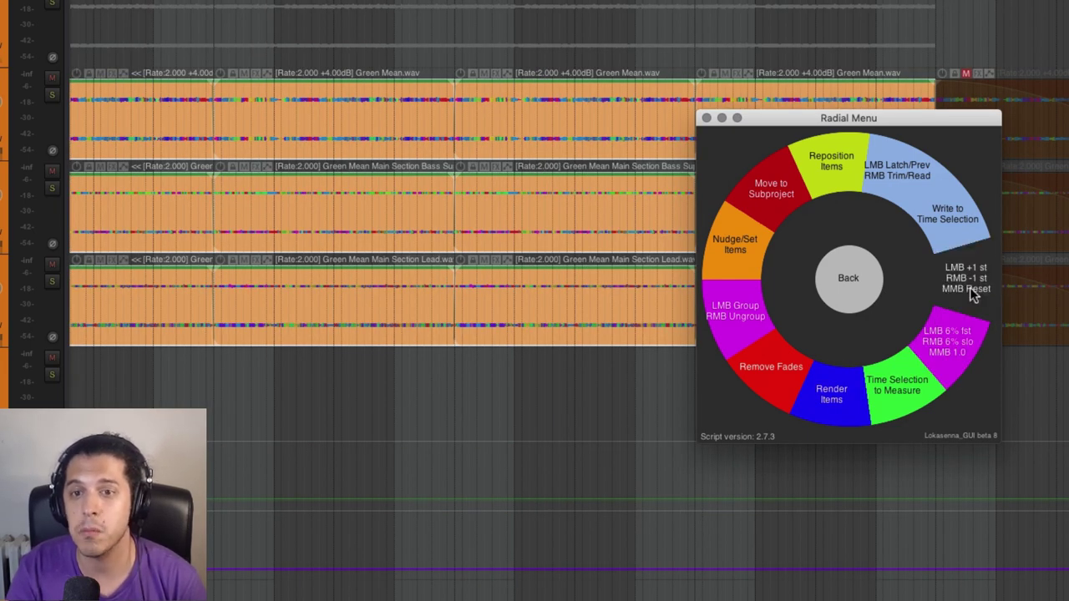
click(970, 288)
click(970, 287)
click(970, 287)
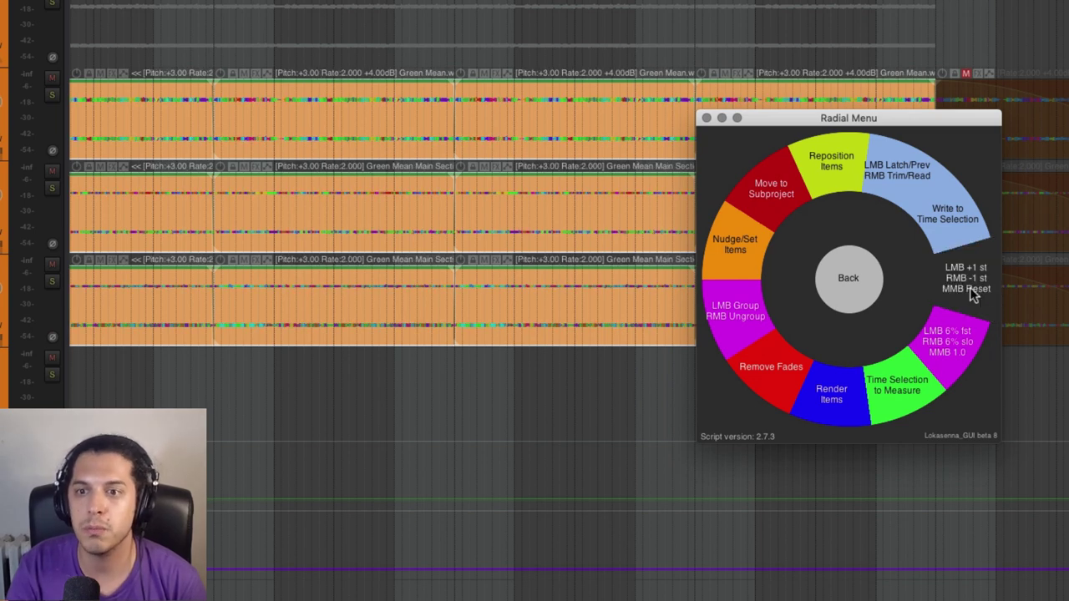
click(969, 287)
click(970, 287)
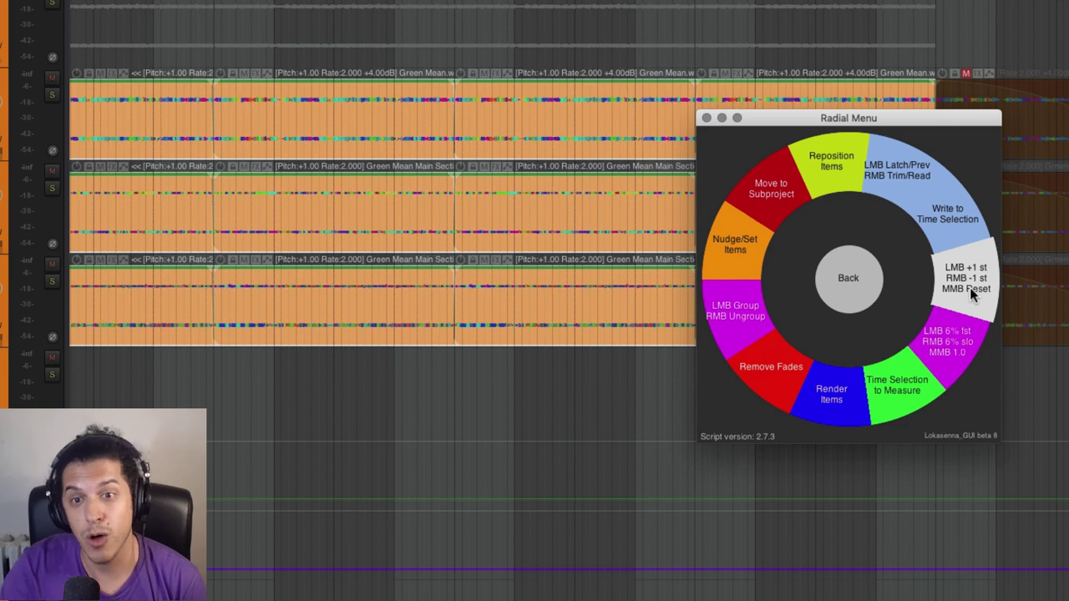
middle_click(970, 288)
right_click(970, 287)
click(970, 287)
click(970, 287)
click(970, 287)
click(970, 288)
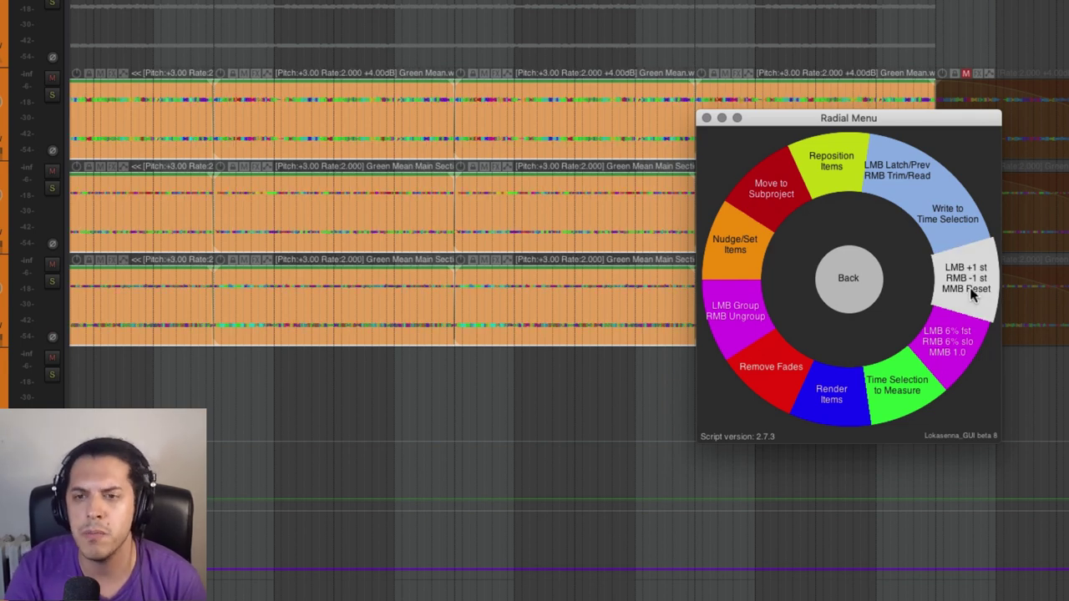
middle_click(969, 287)
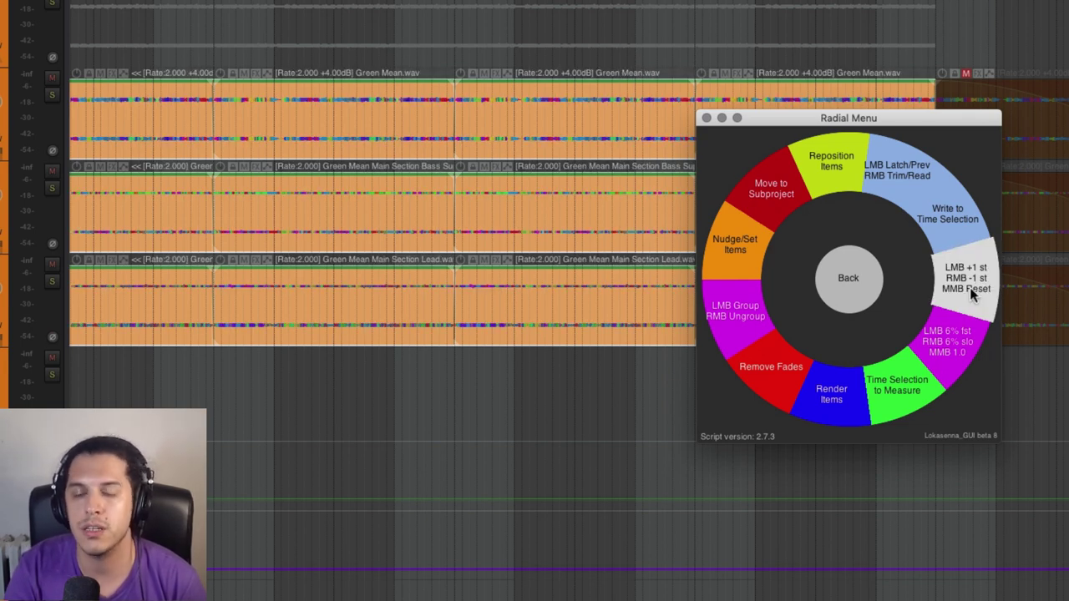
Step: Speed up and slow down the items in 6% steps, then reset the playback rate to 1.0
click(952, 355)
click(952, 355)
click(952, 355)
click(952, 355)
click(952, 355)
click(952, 355)
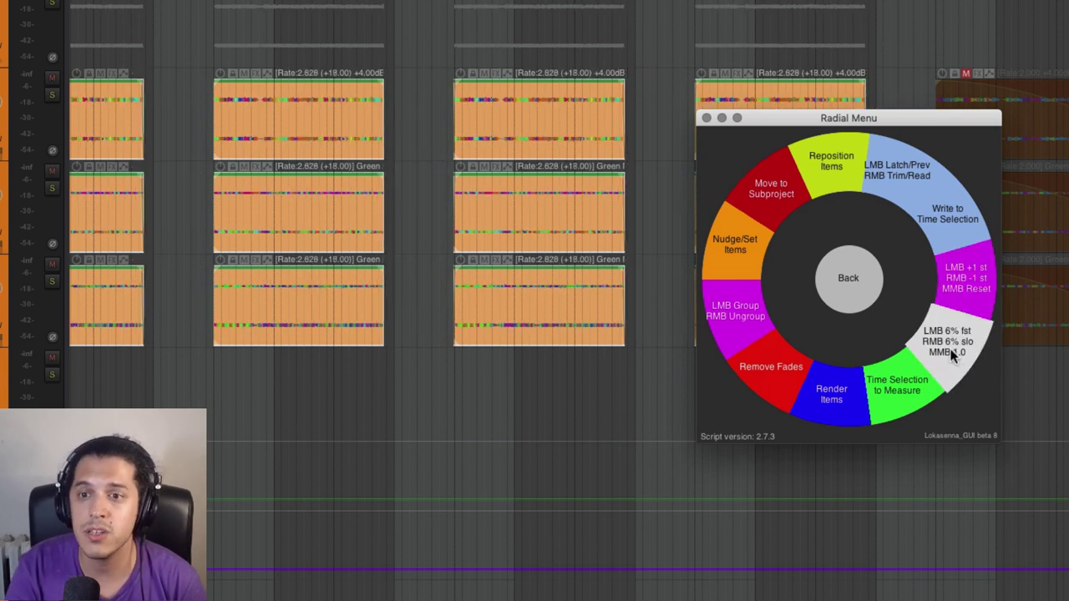
right_click(953, 355)
right_click(952, 355)
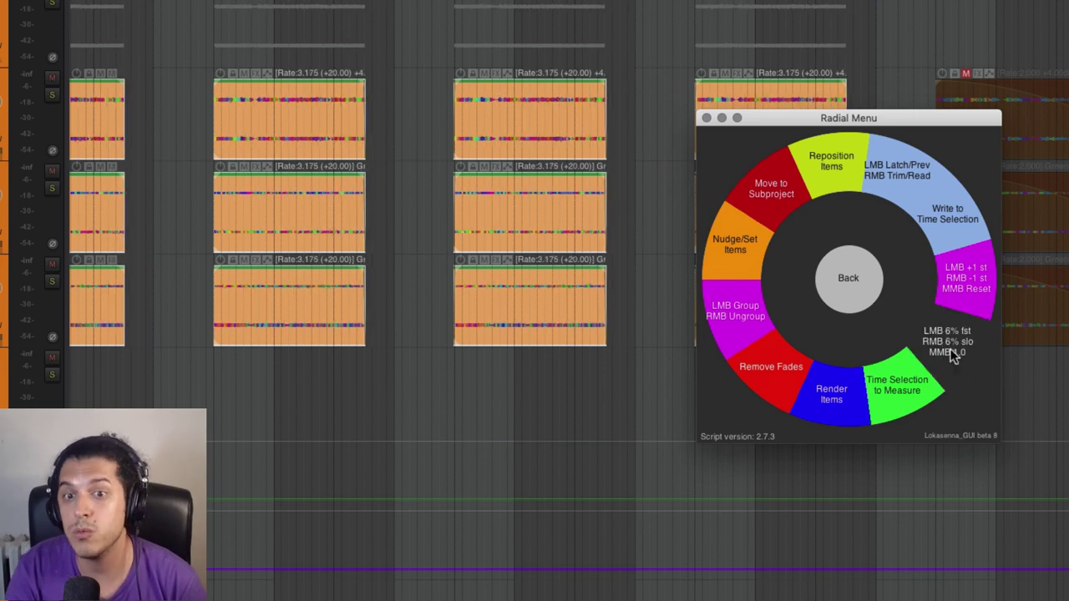
right_click(950, 352)
right_click(951, 352)
right_click(951, 353)
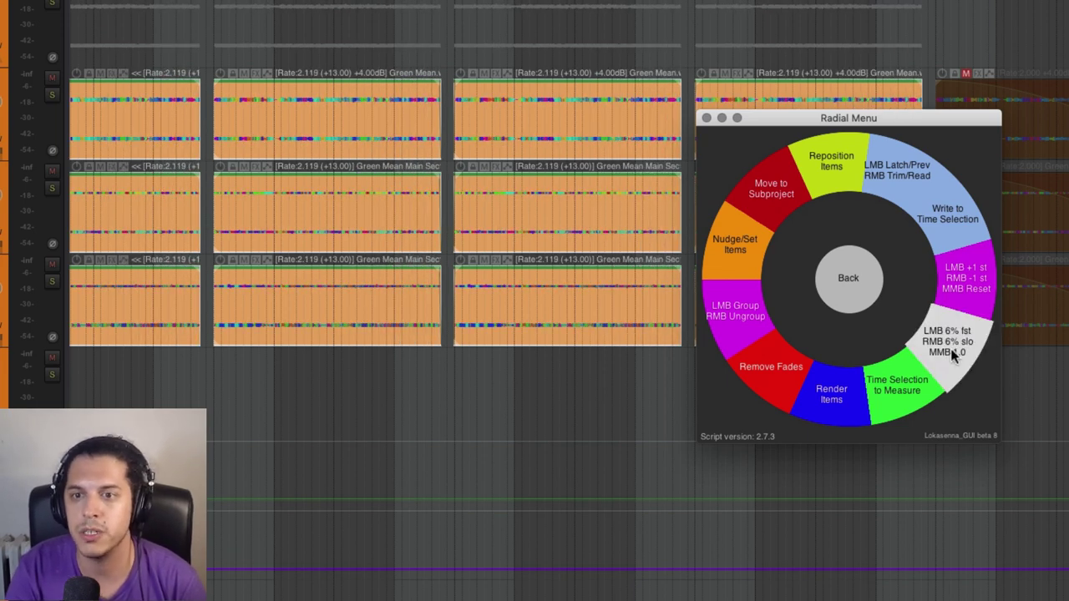
middle_click(950, 349)
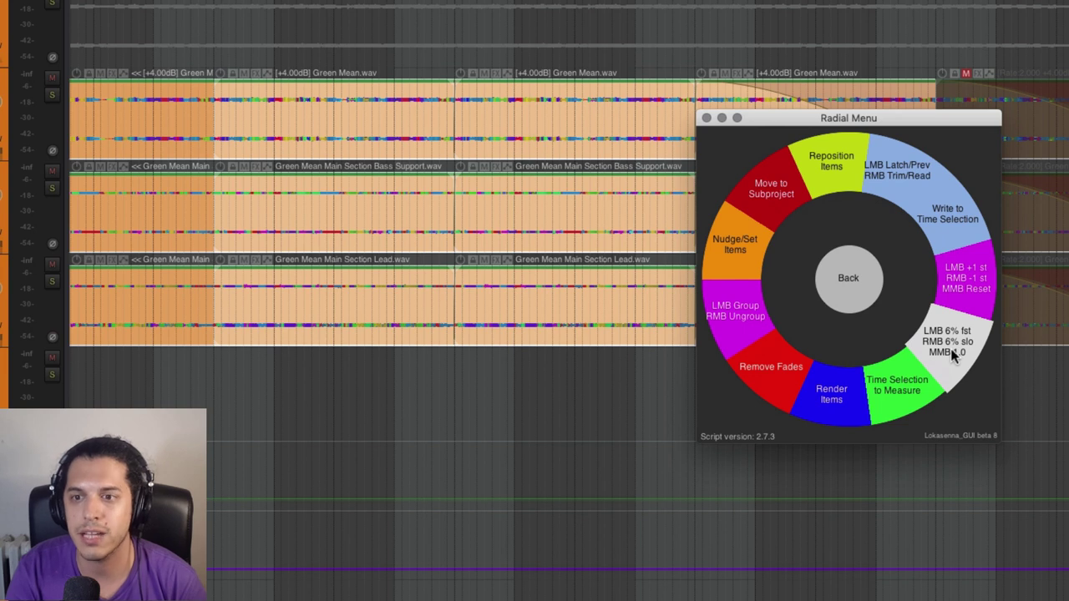
Step: Remove the items' fades, group them, and reposition all Green Mean items back to back
click(756, 377)
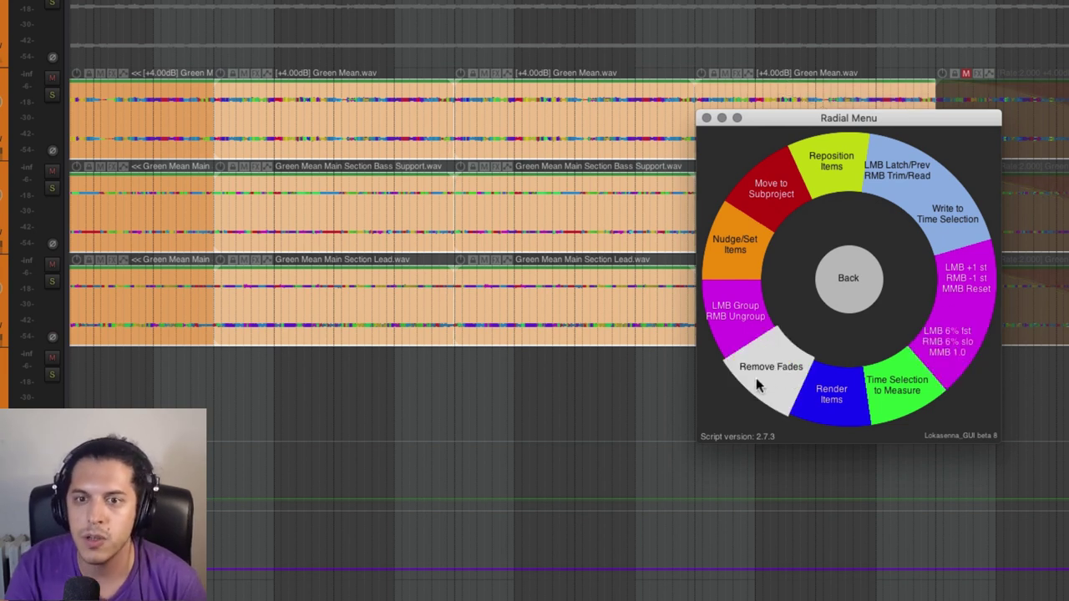
click(738, 316)
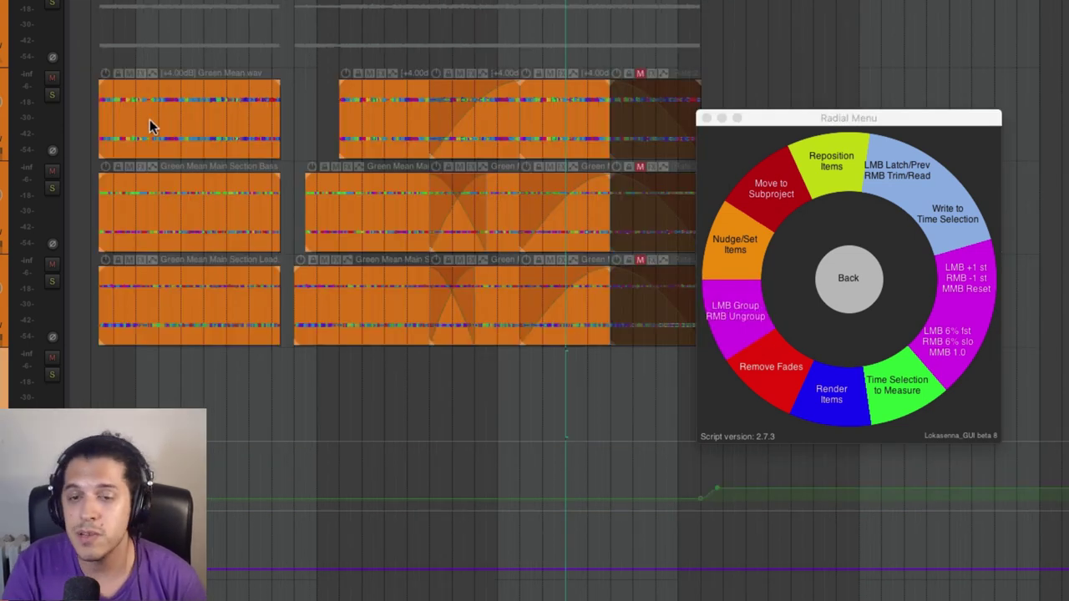
drag(149, 126, 675, 298)
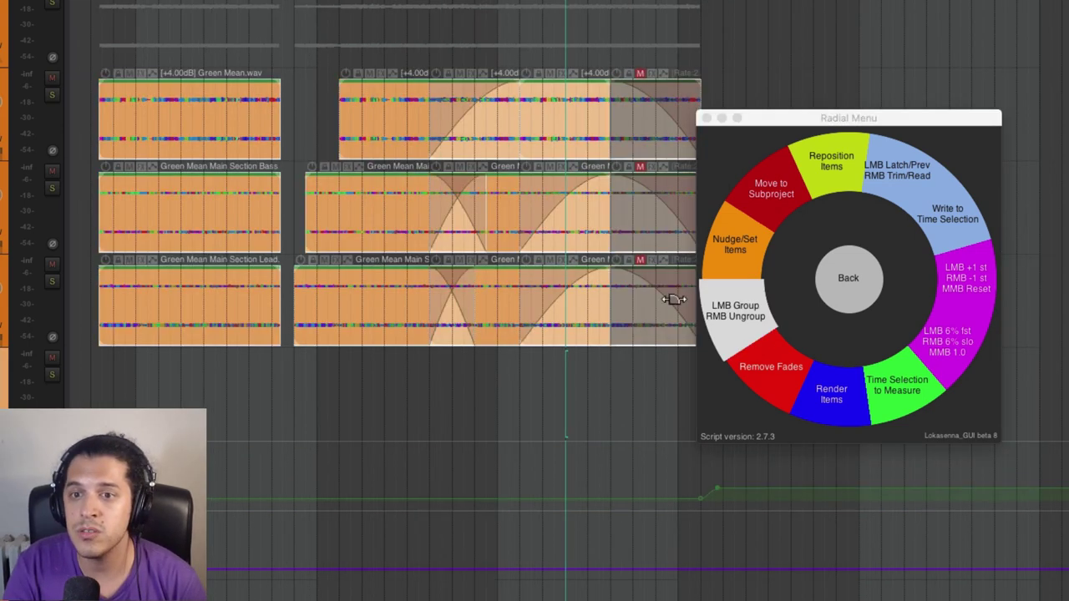
click(842, 182)
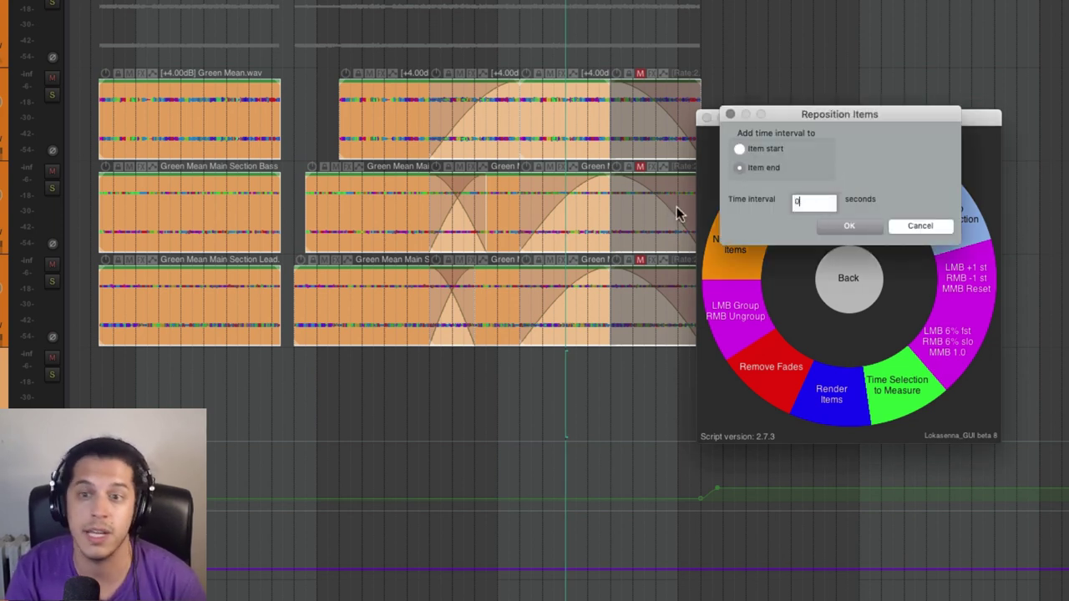
click(850, 227)
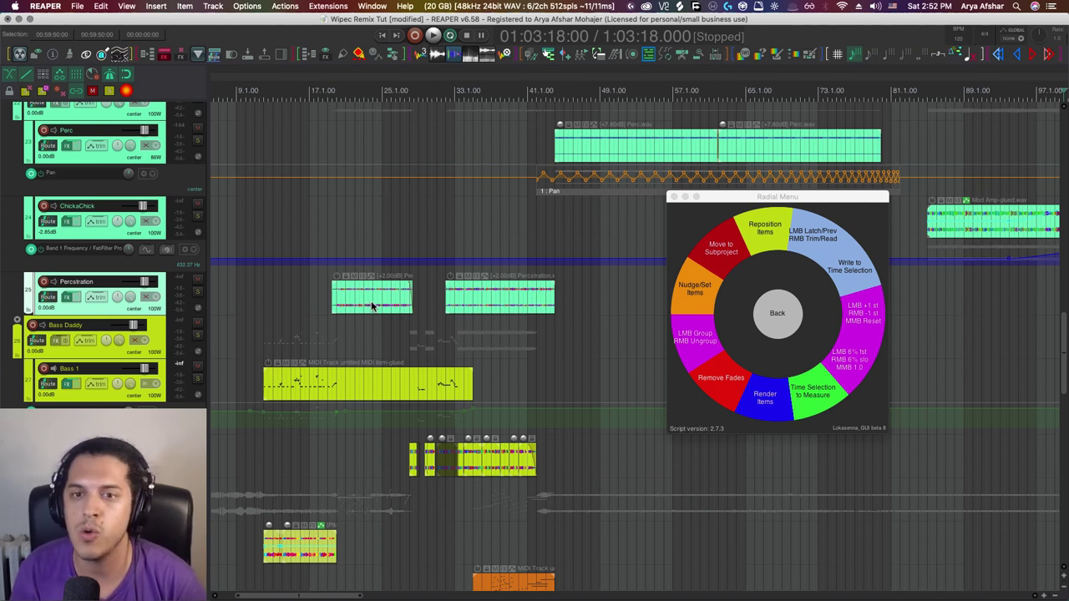
Step: Set the time selection to the left Percstration item and switch the track to latch preview automation
click(373, 306)
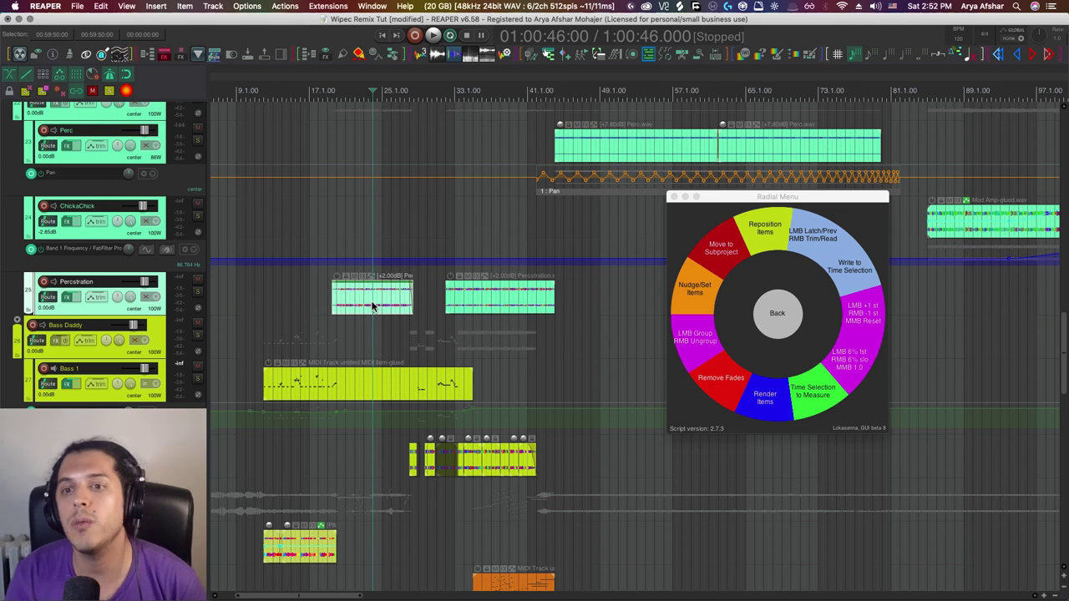
key(ctrl+t)
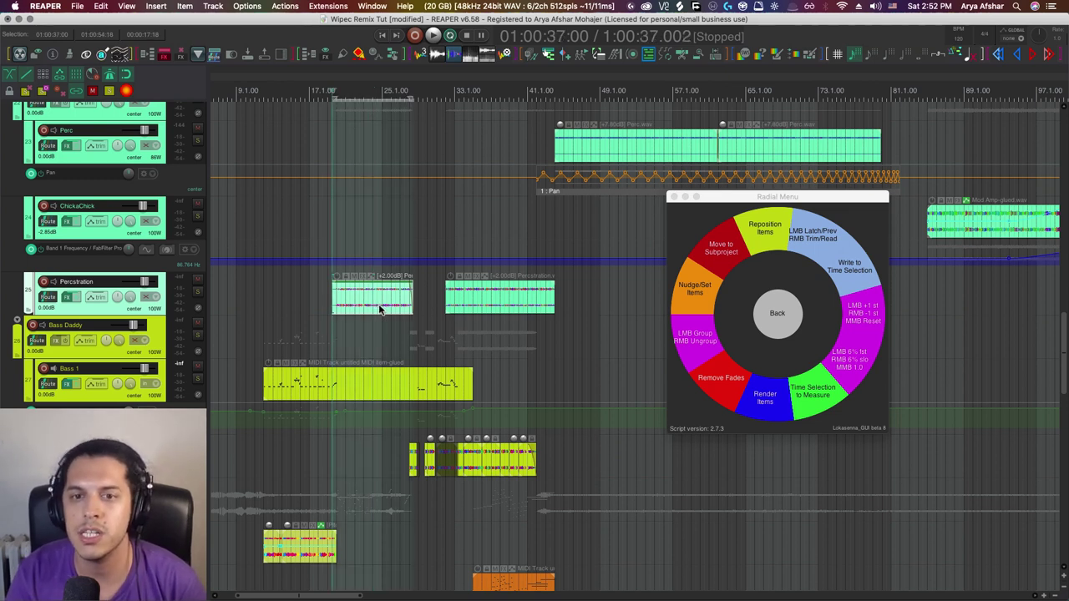
click(806, 251)
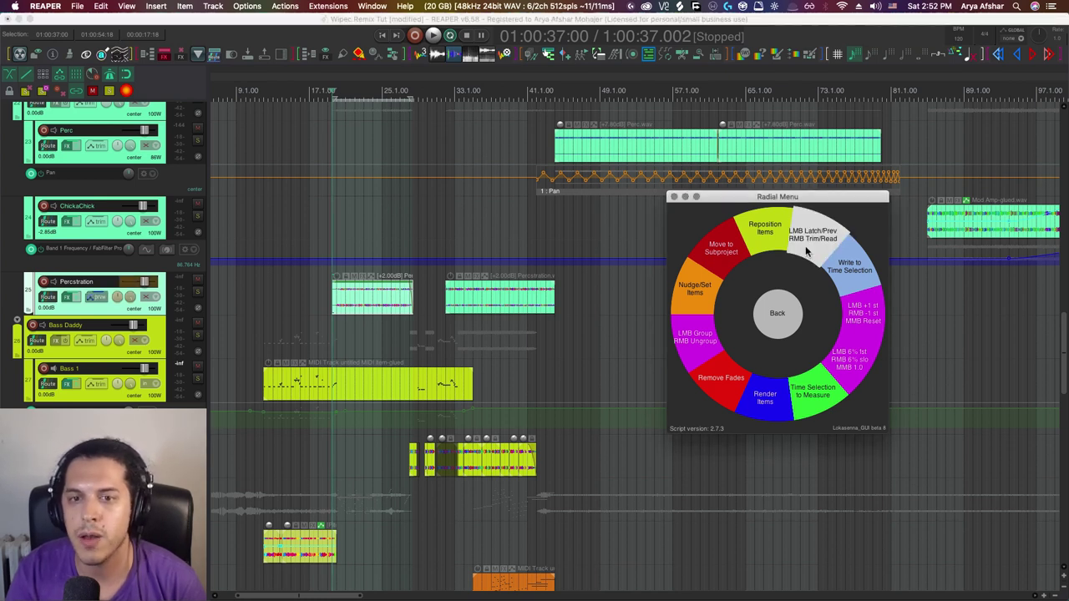
right_click(806, 251)
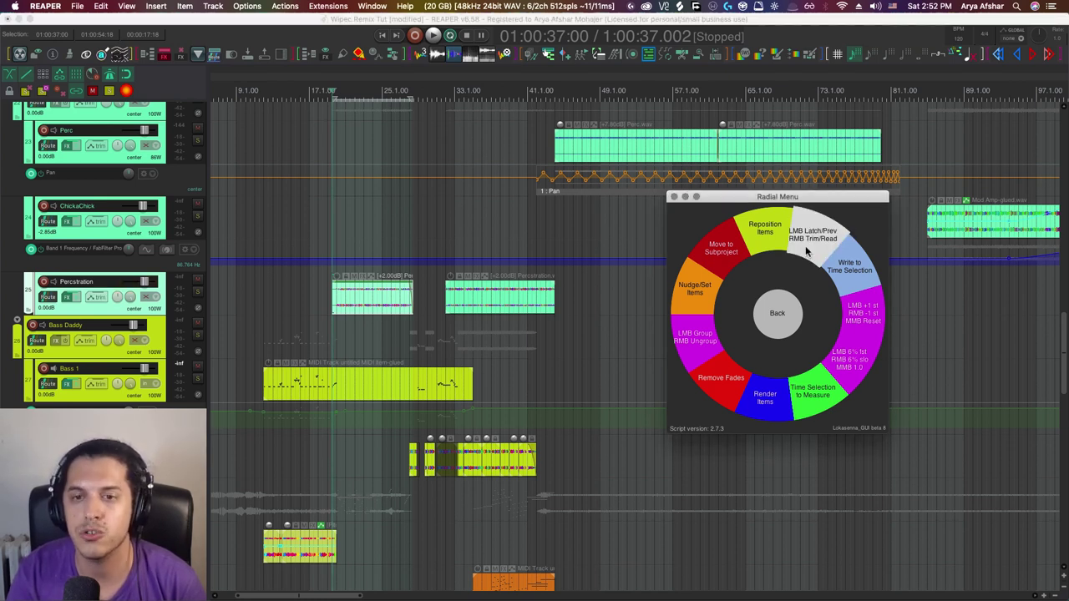
click(806, 251)
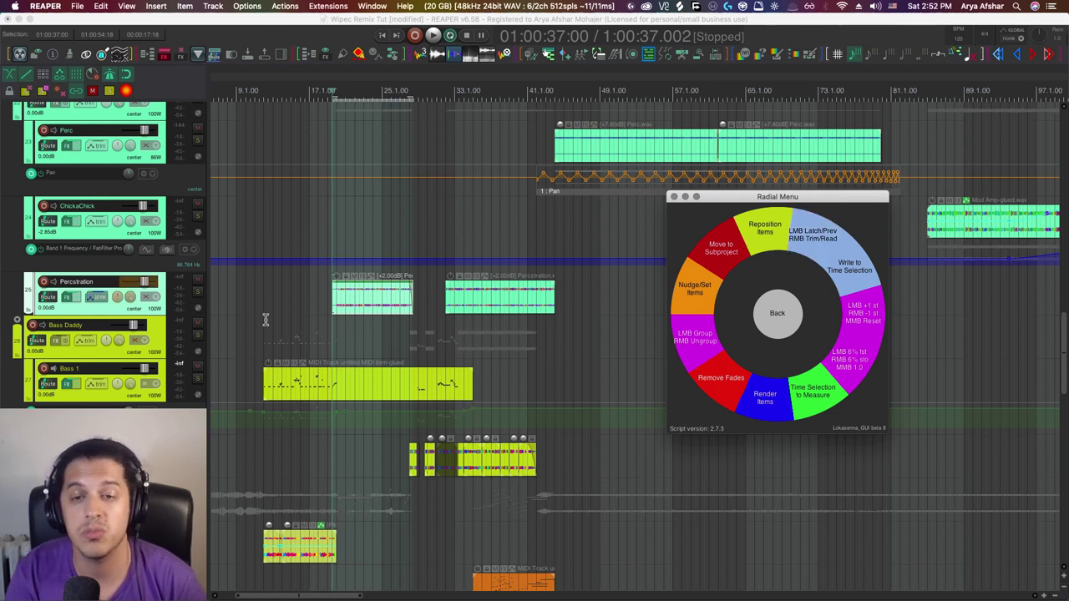
Step: During playback, change the Percstration volume and write it into the time selection
click(148, 285)
key(space)
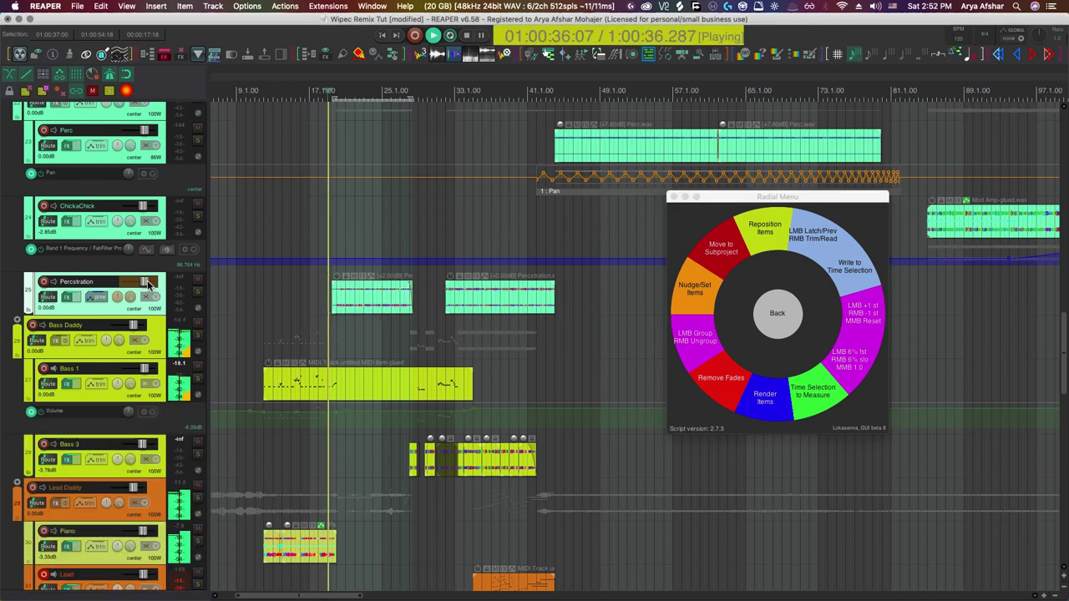
mouse_move(148, 285)
mouse_down()
mouse_move(137, 285)
mouse_move(149, 285)
mouse_up()
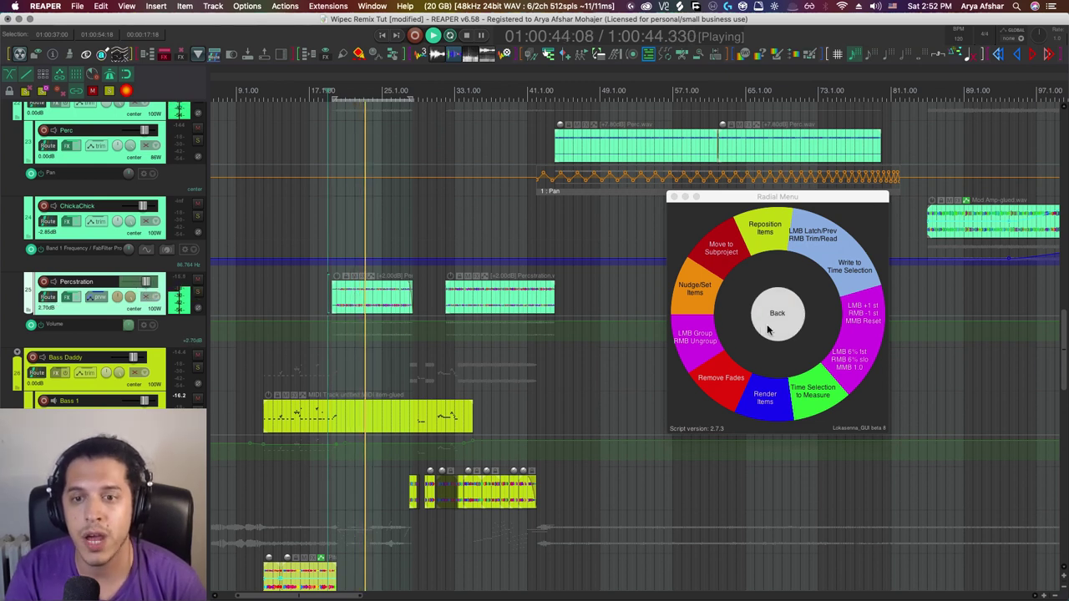
click(852, 272)
key(space)
Step: Place the edit cursor on the right Percstration item and play back a short preview
scroll(355, 338, up, 3)
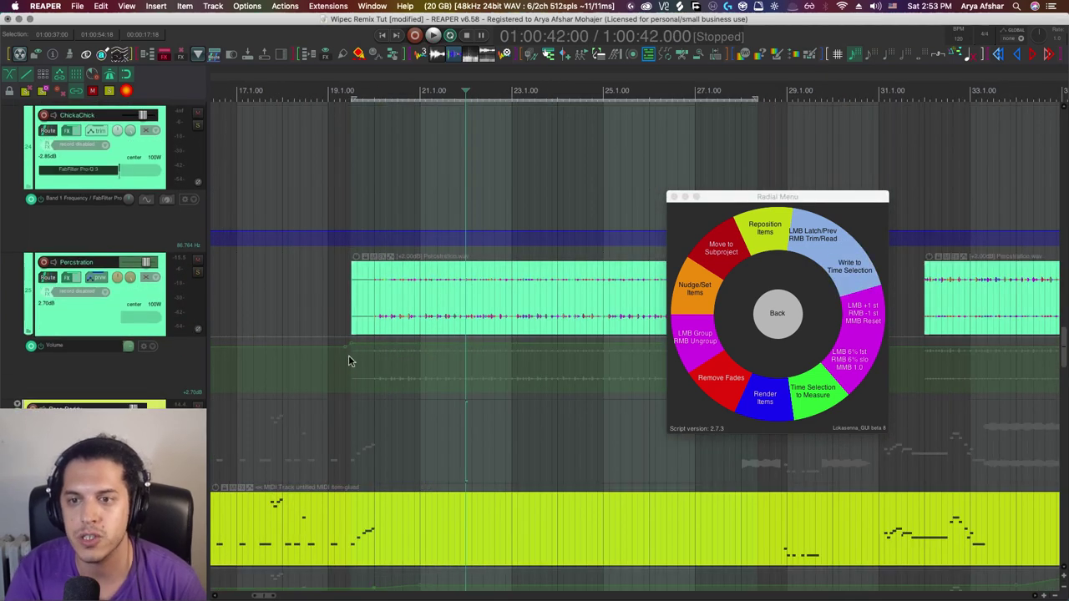
scroll(353, 354, down, 2)
scroll(484, 352, down, 3)
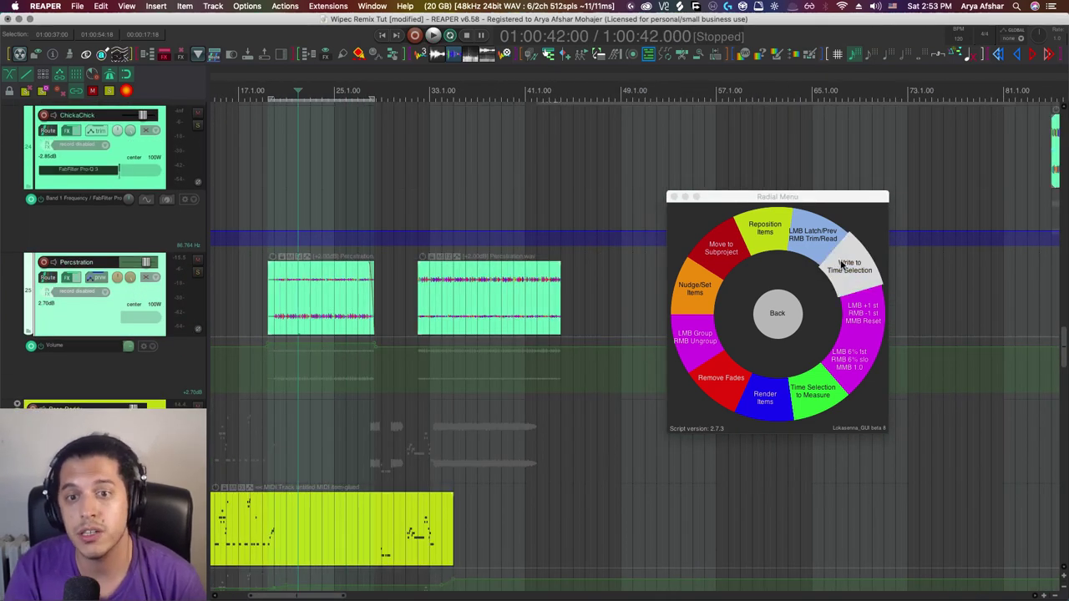
click(817, 249)
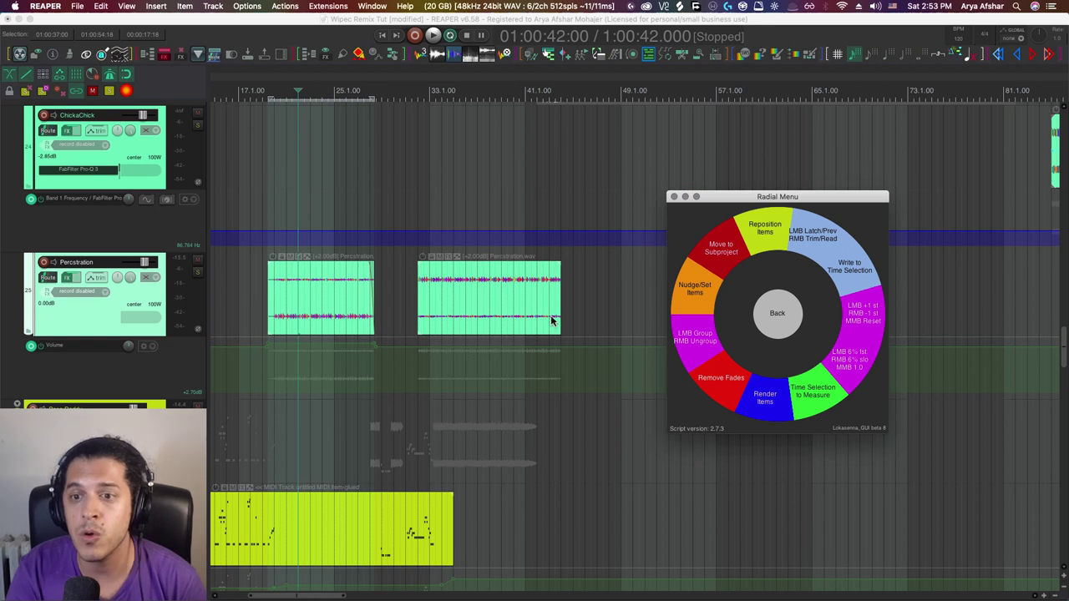
click(479, 315)
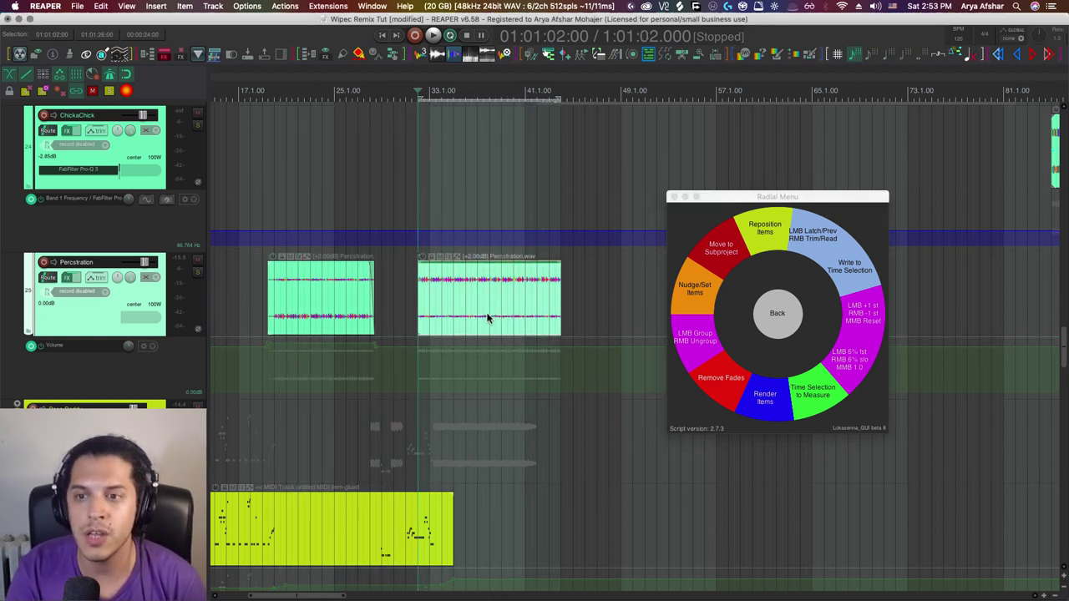
key(space)
click(807, 249)
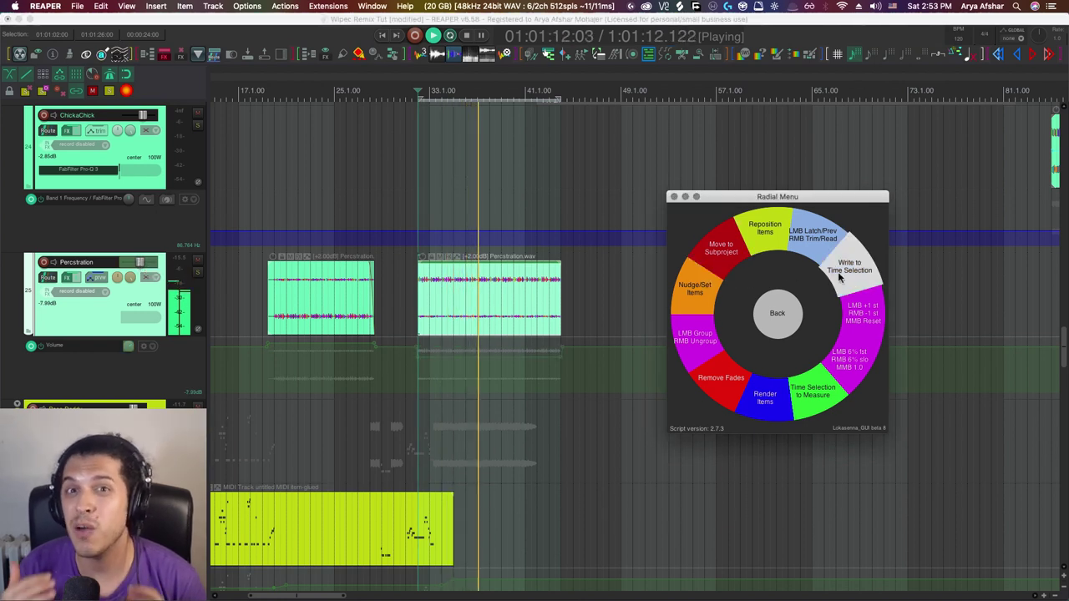
click(493, 435)
key(space)
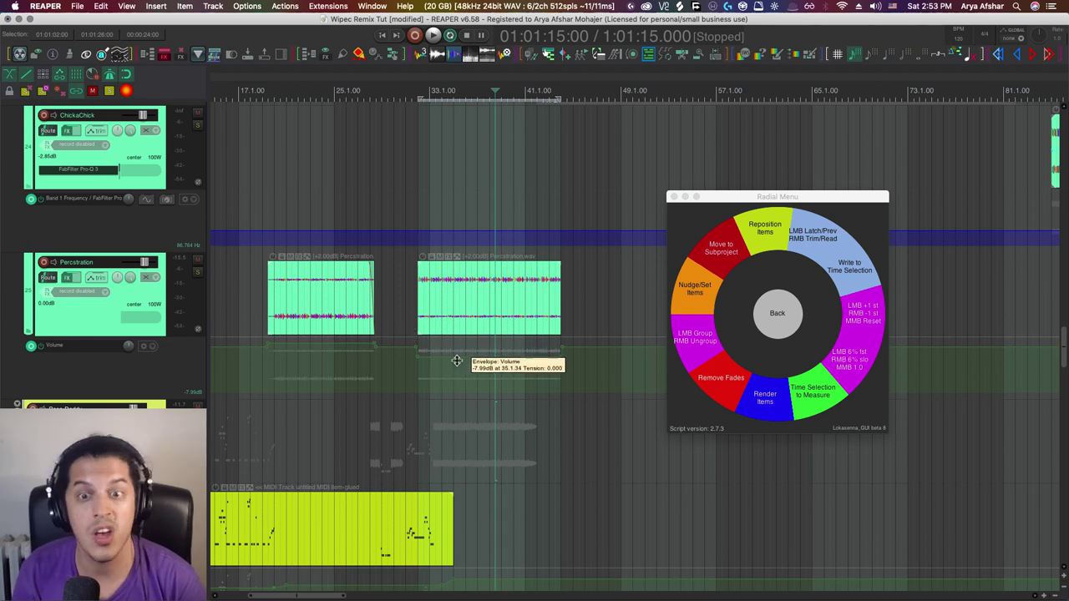
scroll(466, 398, left, 5)
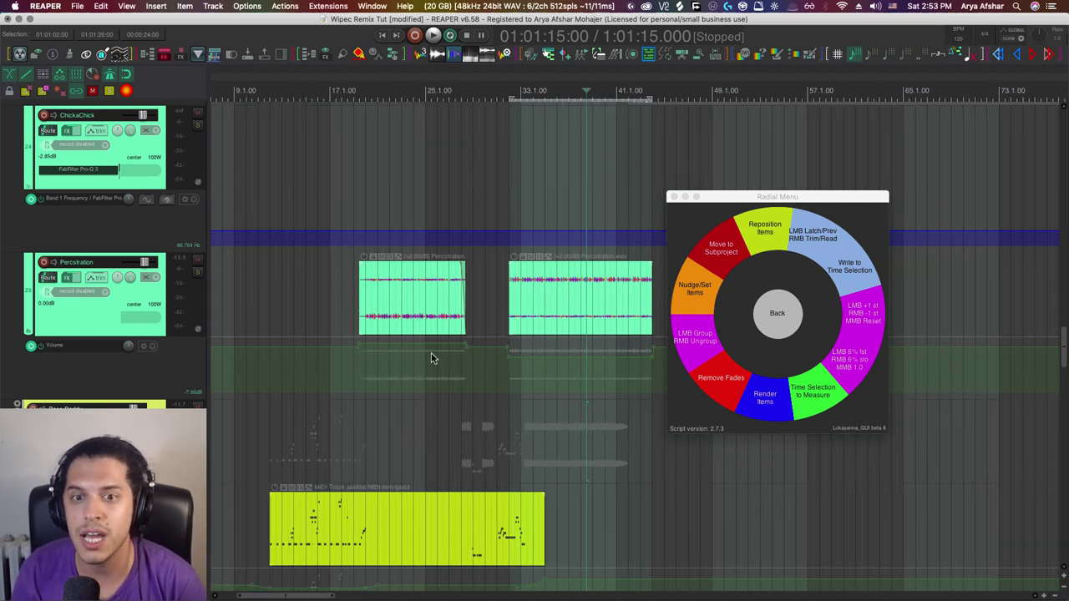
Step: Write about -20 dB volume over both Percstration items, then set the track back to trim
click(414, 312)
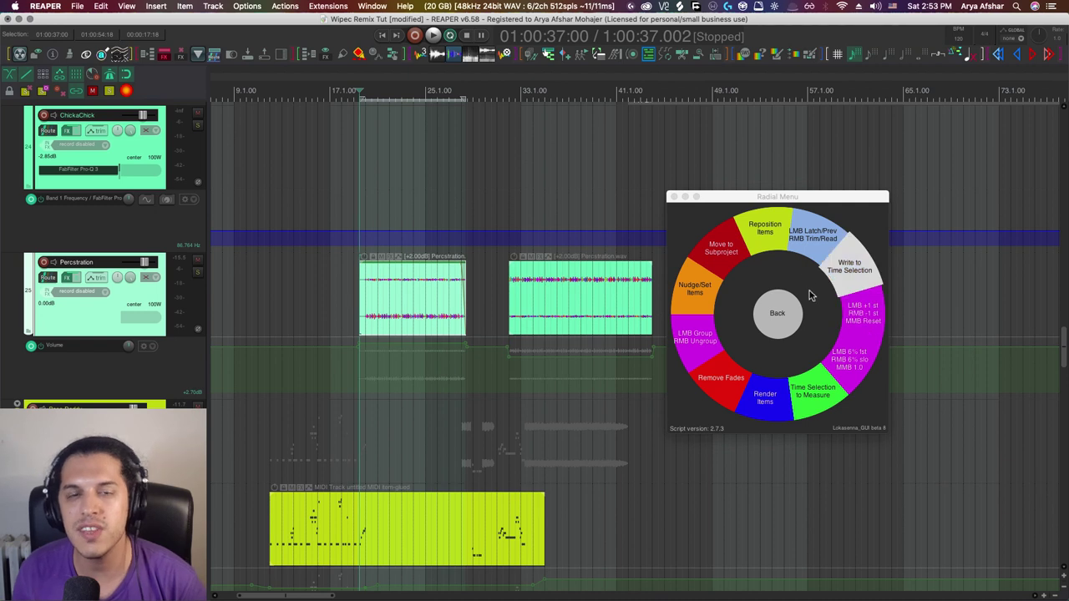
click(809, 240)
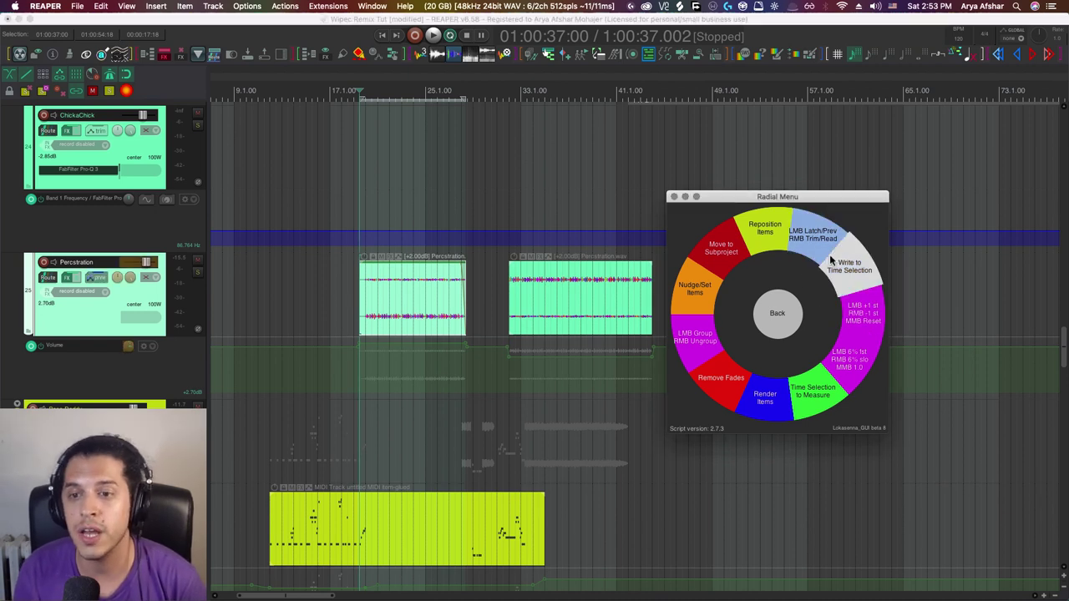
drag(130, 345, 129, 376)
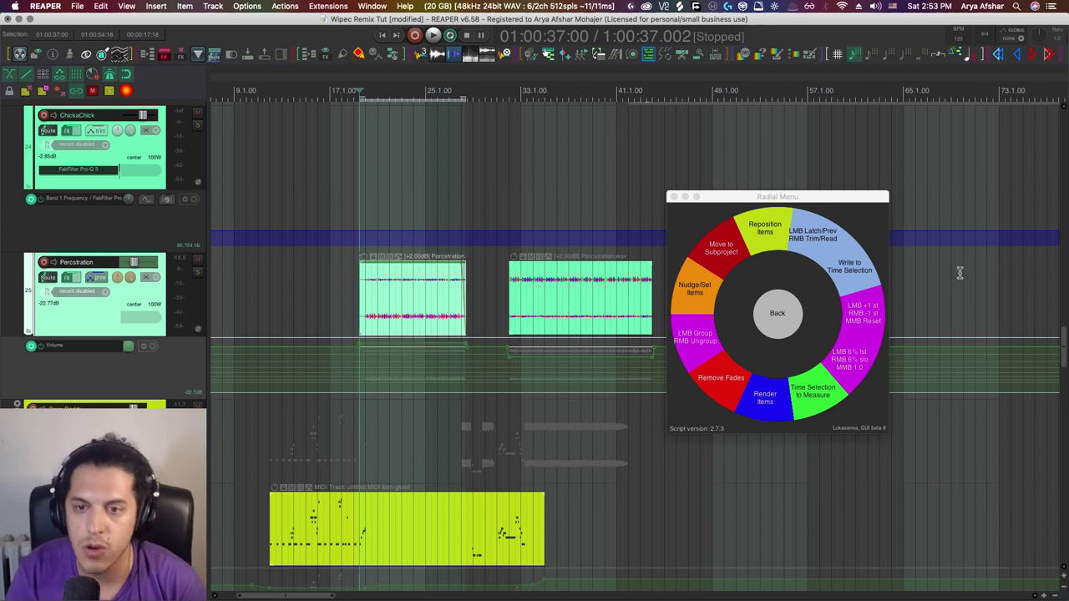
click(854, 272)
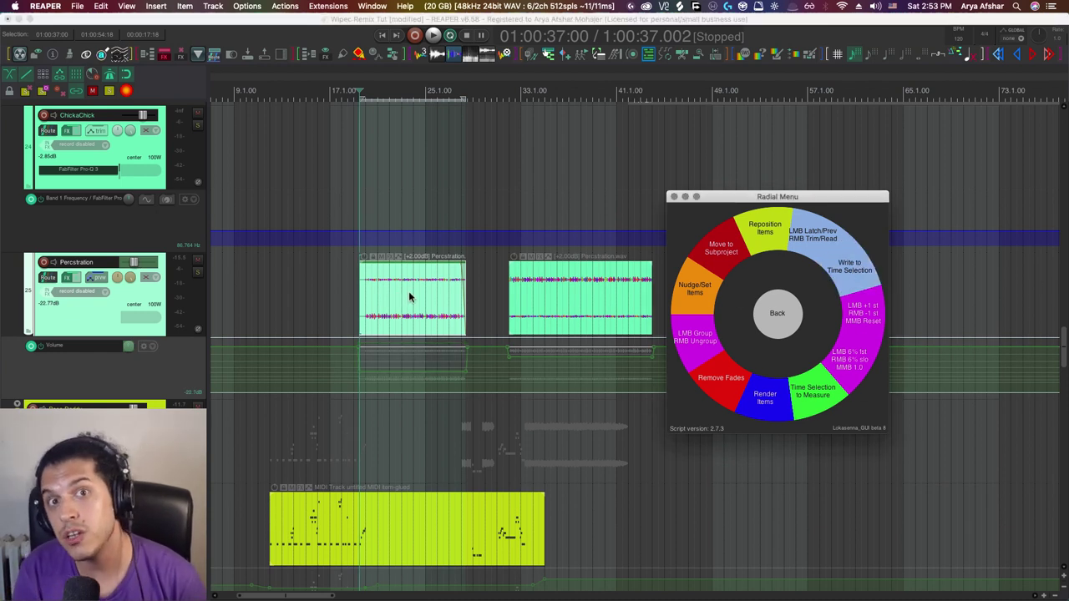
click(544, 300)
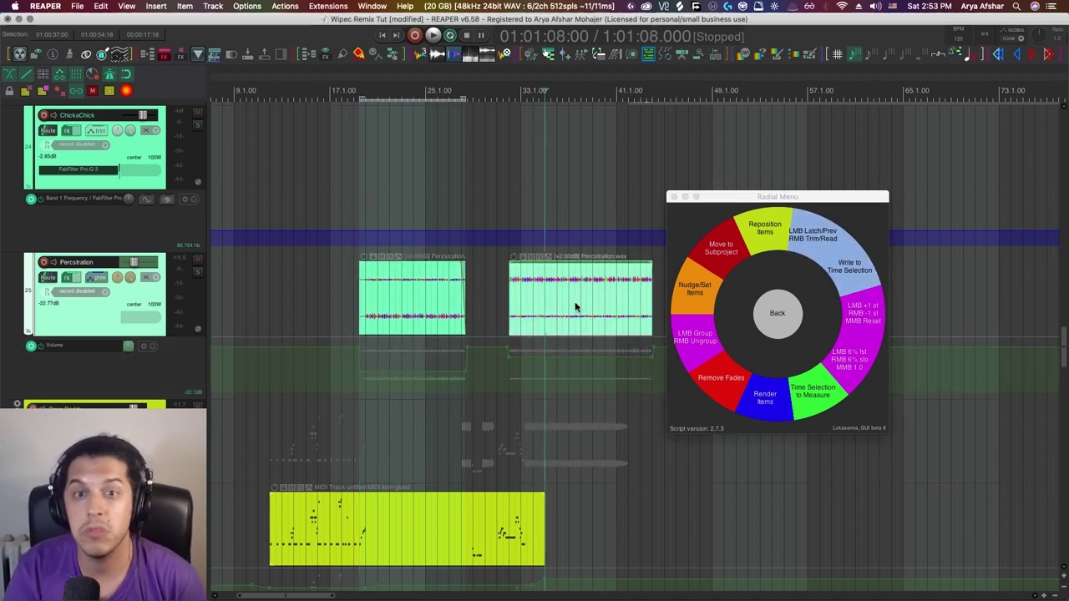
click(134, 351)
click(867, 272)
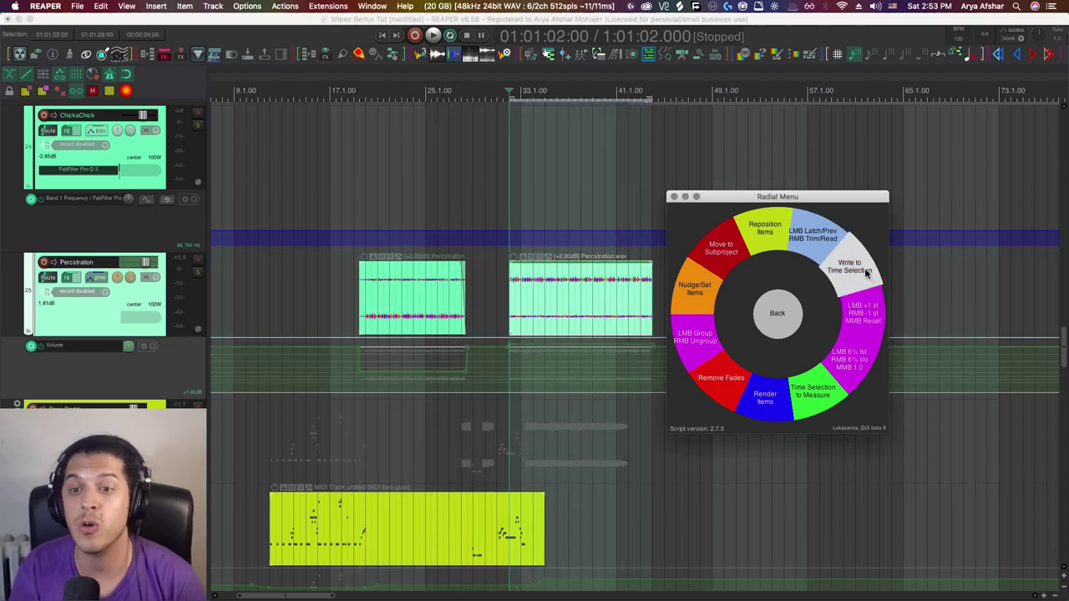
right_click(806, 239)
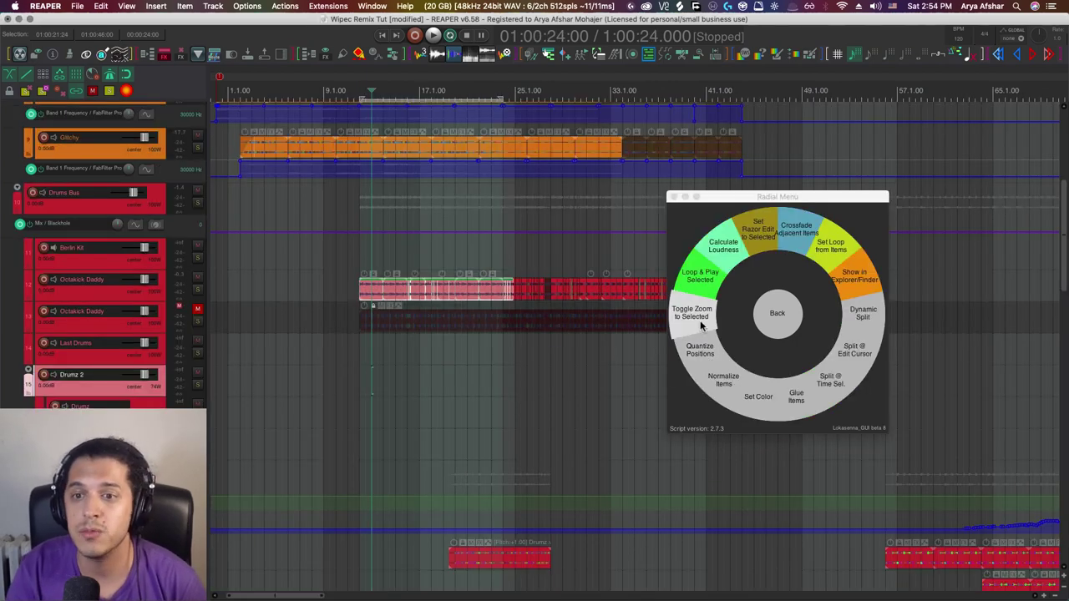
Step: Zoom to the pink drum items, glue them into OctaKick-glued-01.wav, and calculate its loudness
click(701, 324)
click(700, 324)
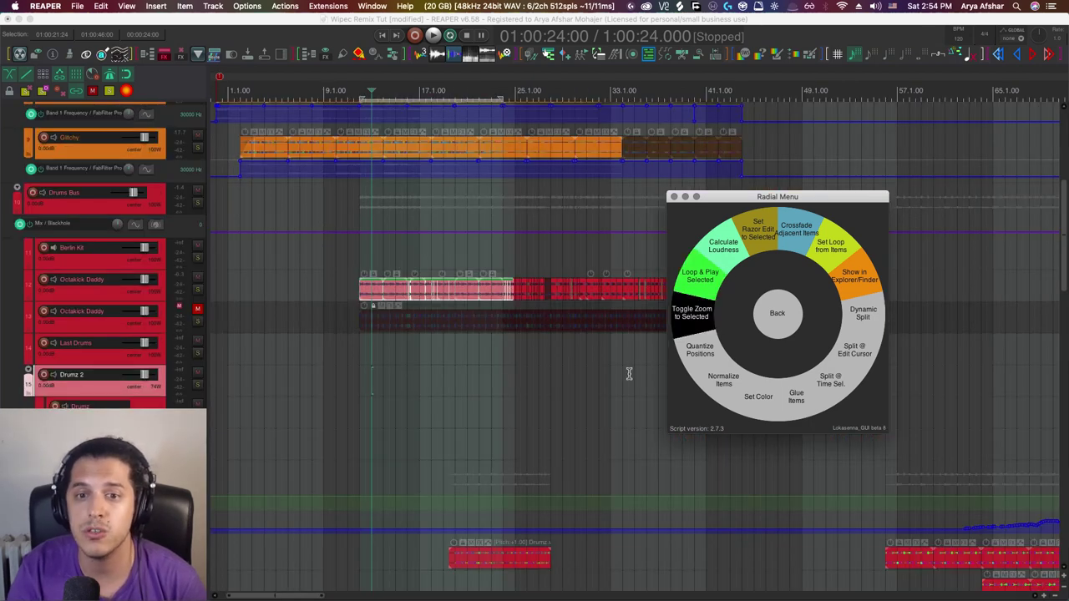
scroll(577, 370, right, 2)
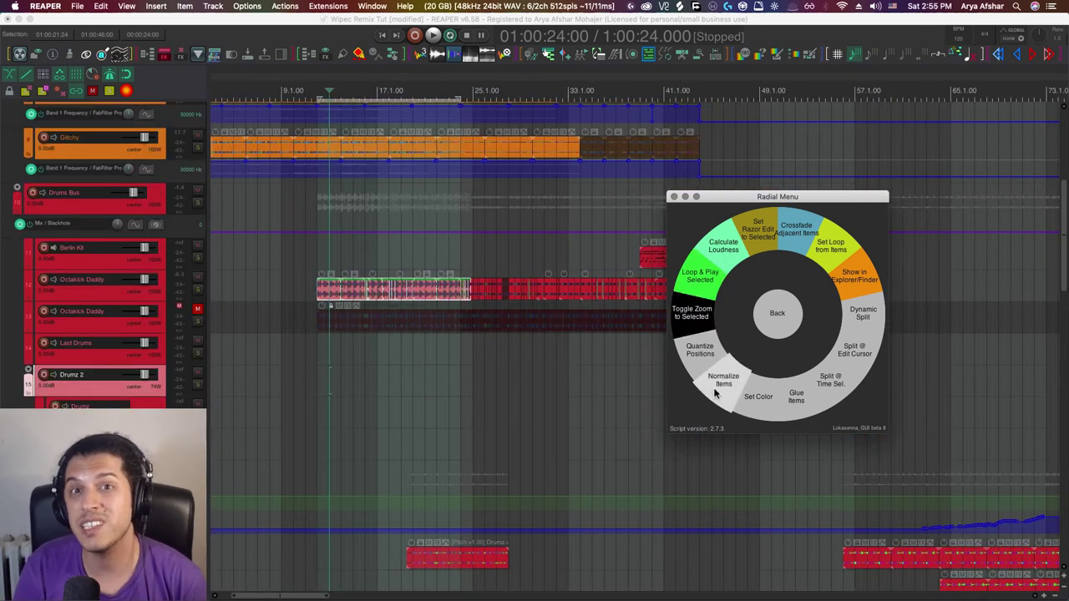
click(589, 443)
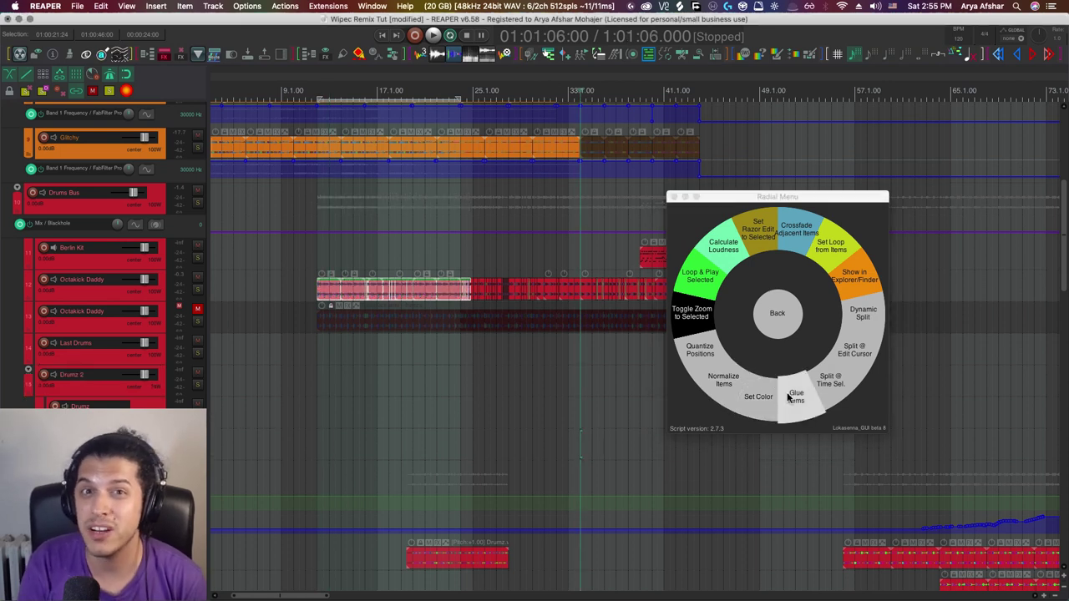
click(788, 398)
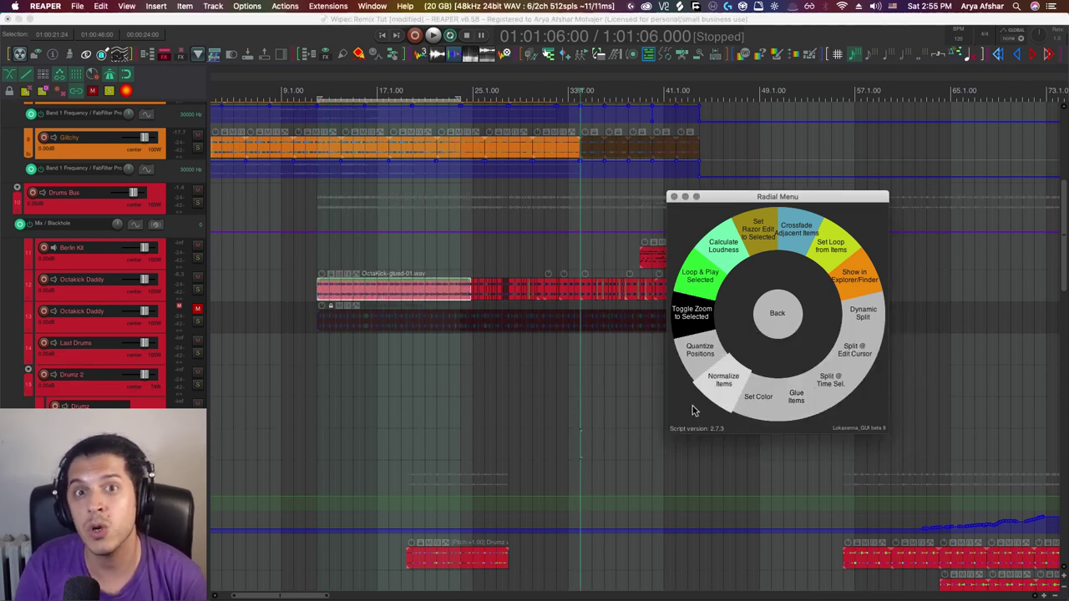
click(723, 245)
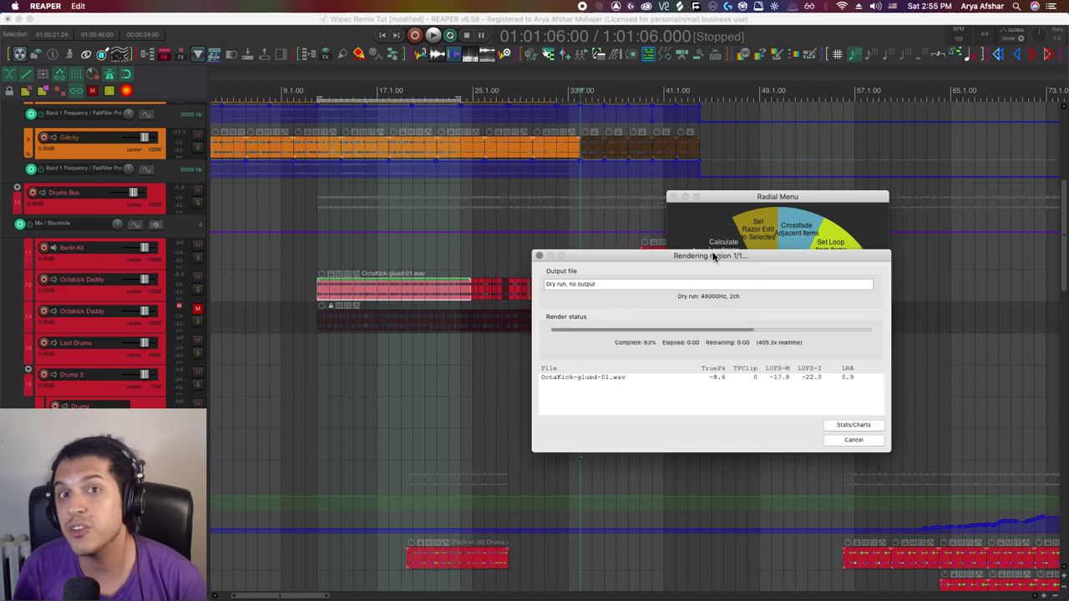
click(854, 439)
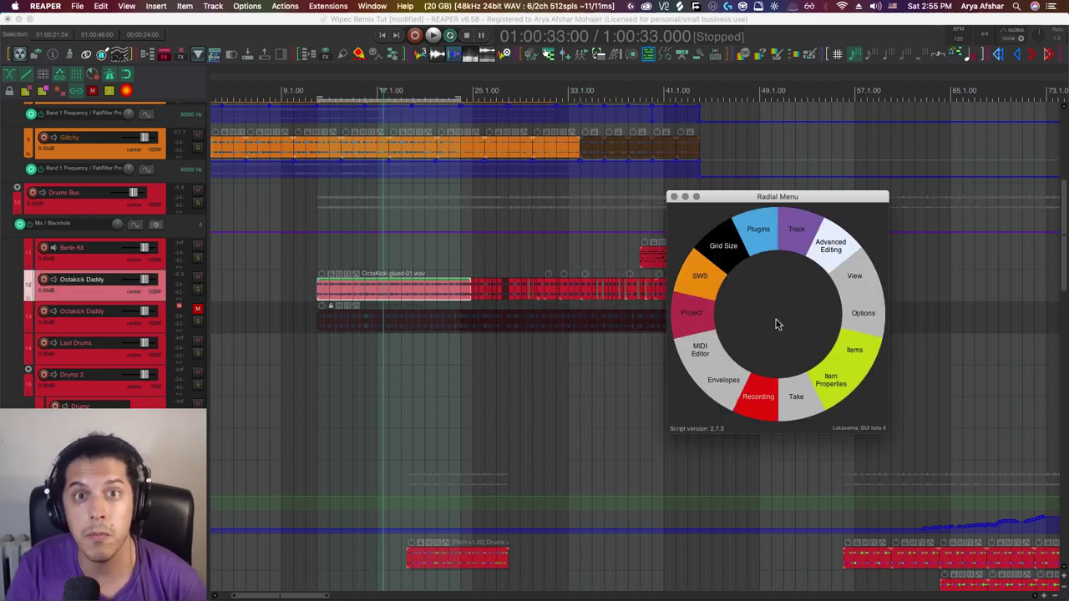
Step: Show the Radial Menu Setup Options page, start a settings export, then cancel it
click(584, 379)
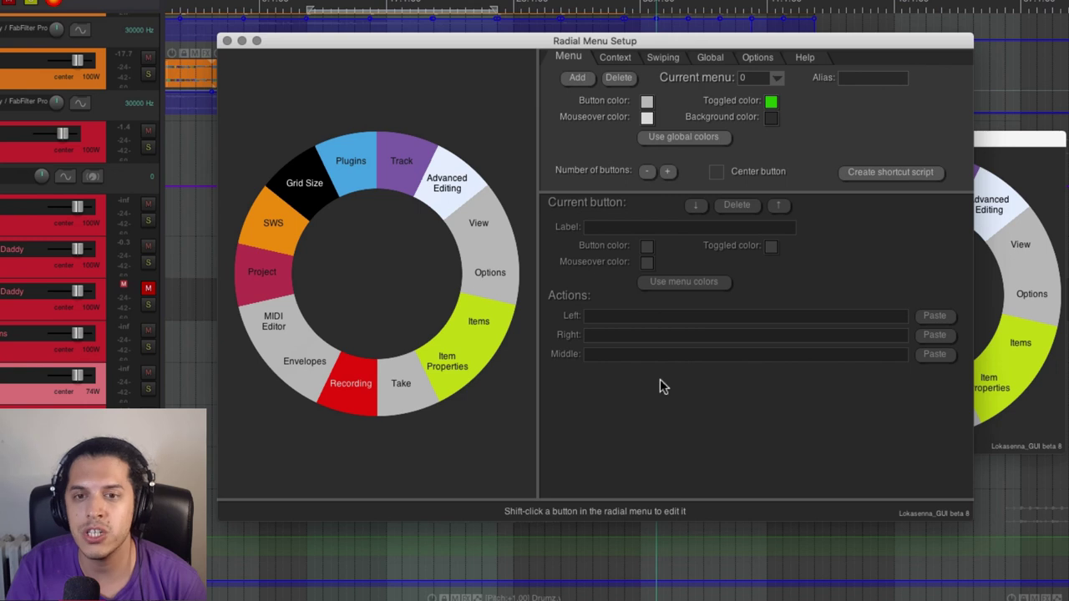
click(758, 56)
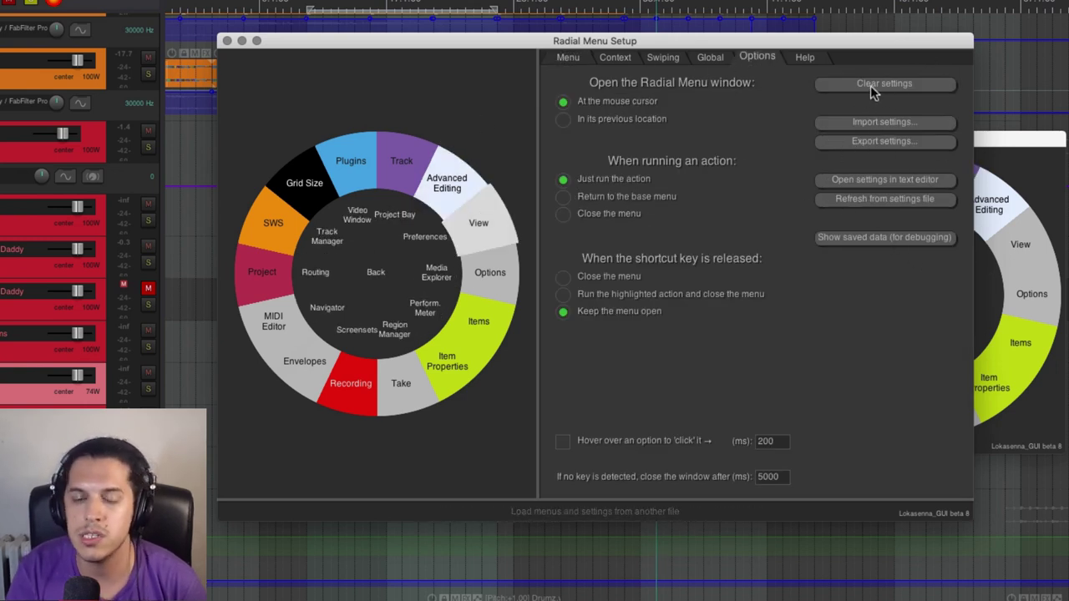
click(877, 142)
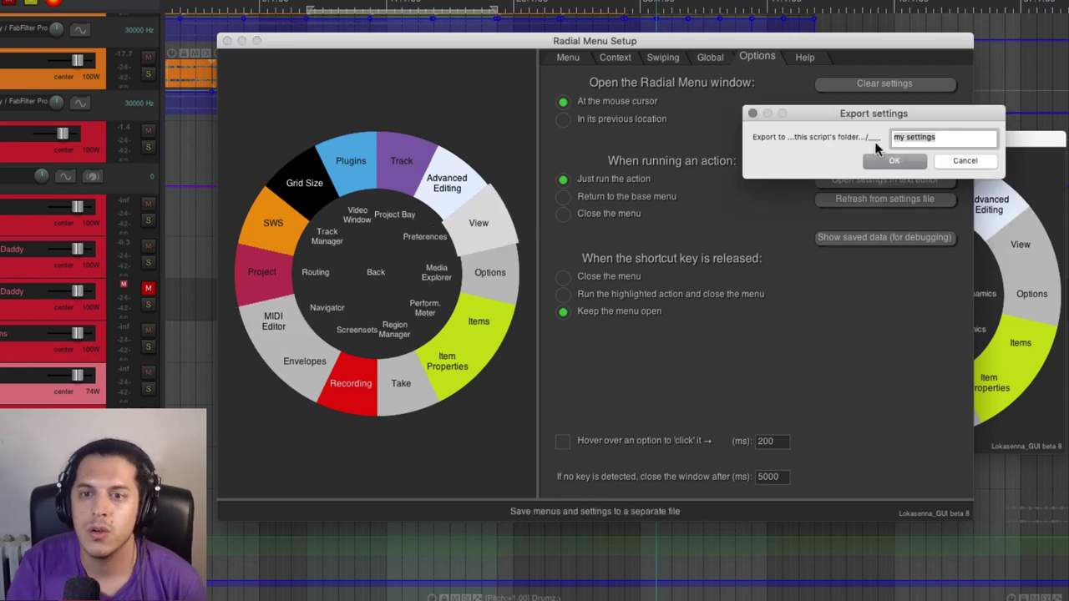
click(956, 162)
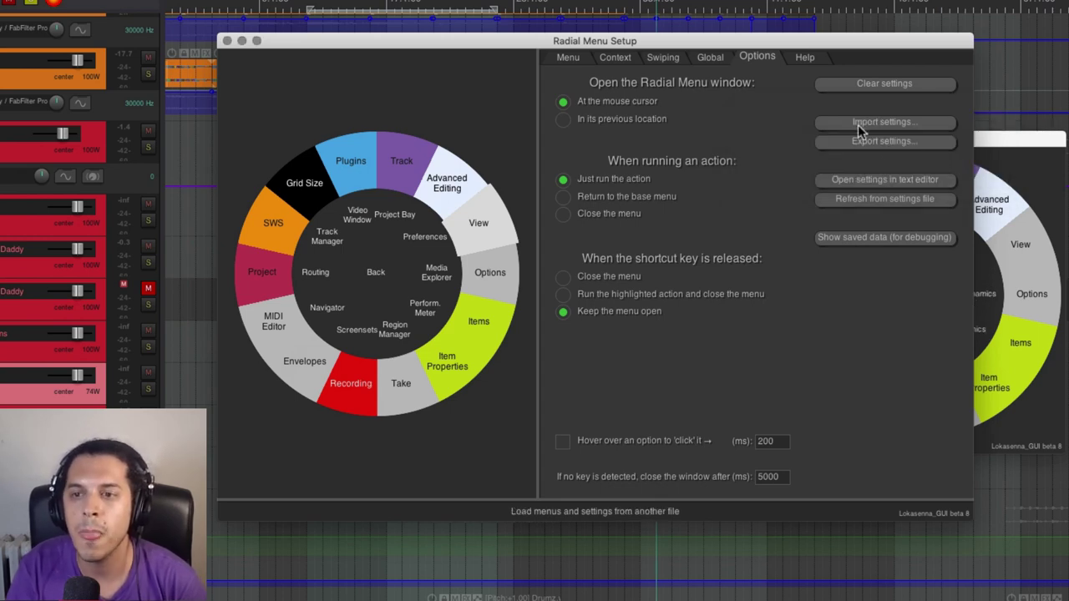
Step: Import the IDDQDSound_RadialMenu.txt settings file into the radial menu
click(860, 127)
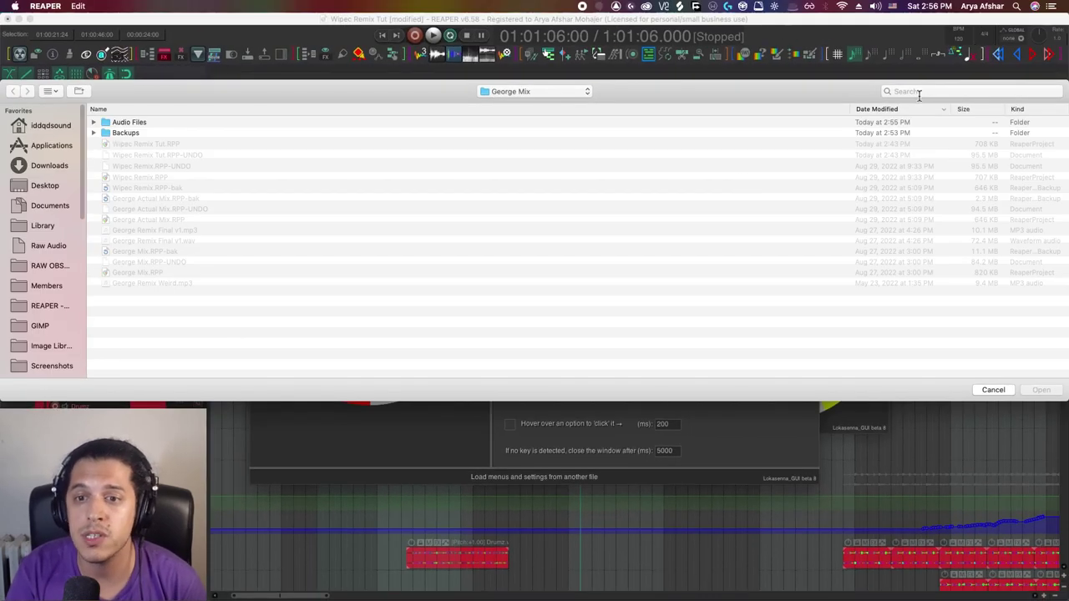
text(radial menu)
key(Return)
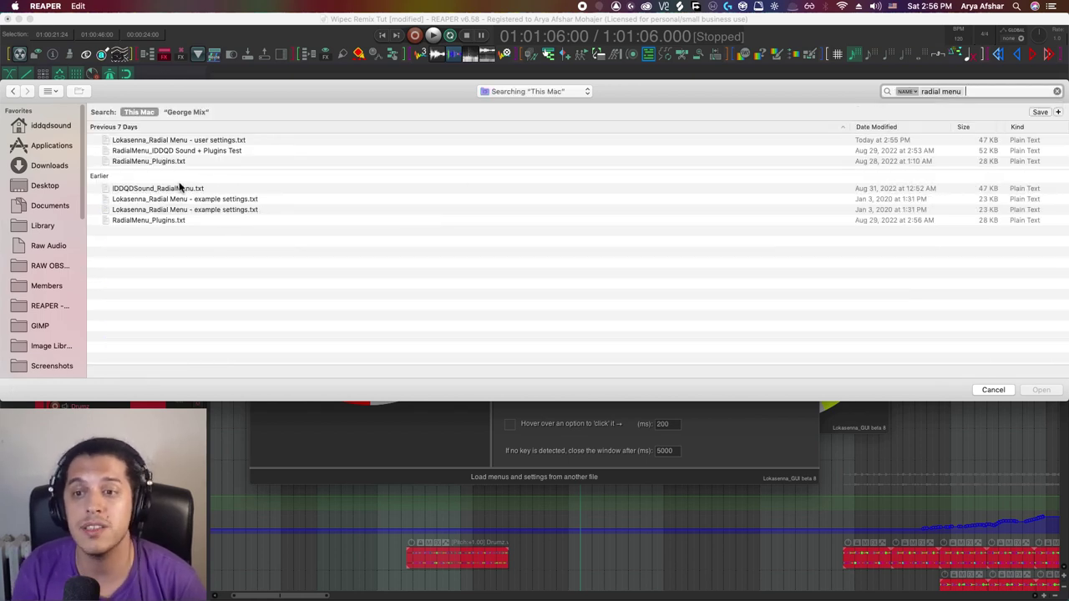
click(177, 188)
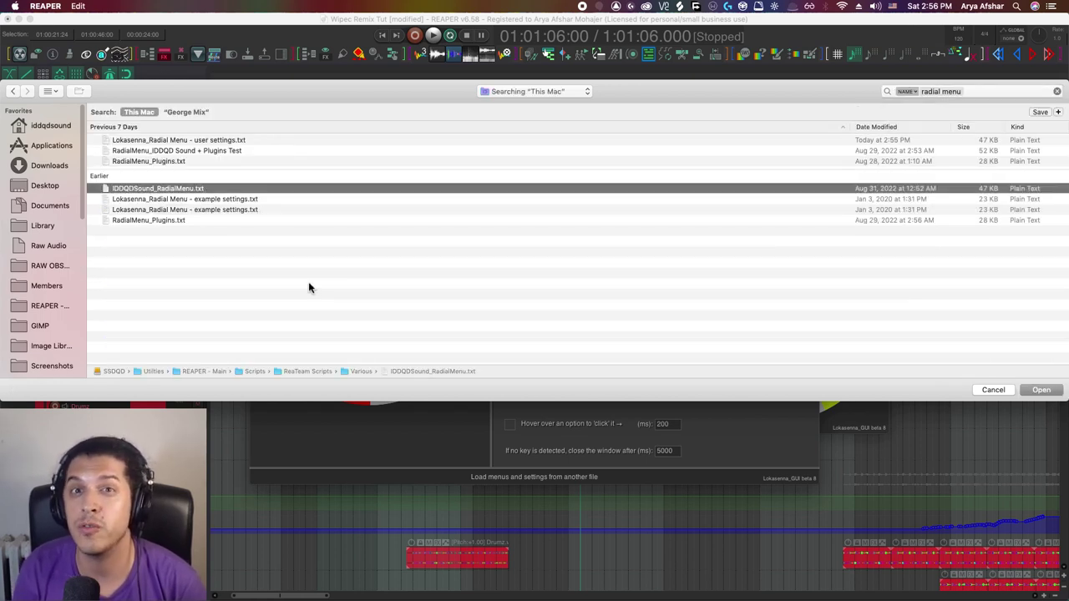
click(1040, 390)
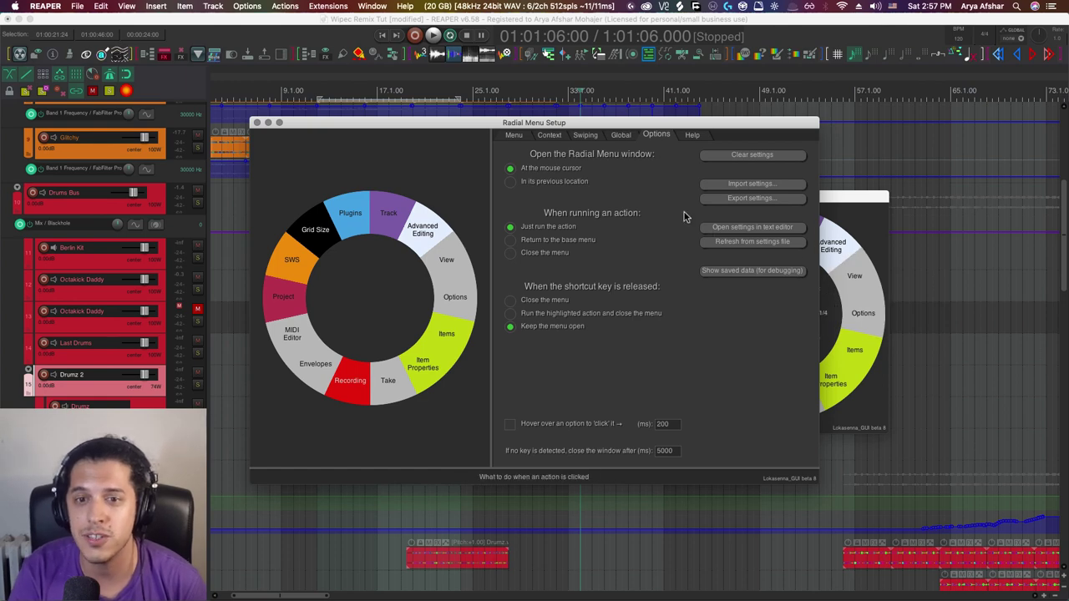
Step: Import the RadialMenu_Plugins.txt settings file to get plugin-category rings
click(728, 186)
click(960, 92)
text(radial)
click(132, 162)
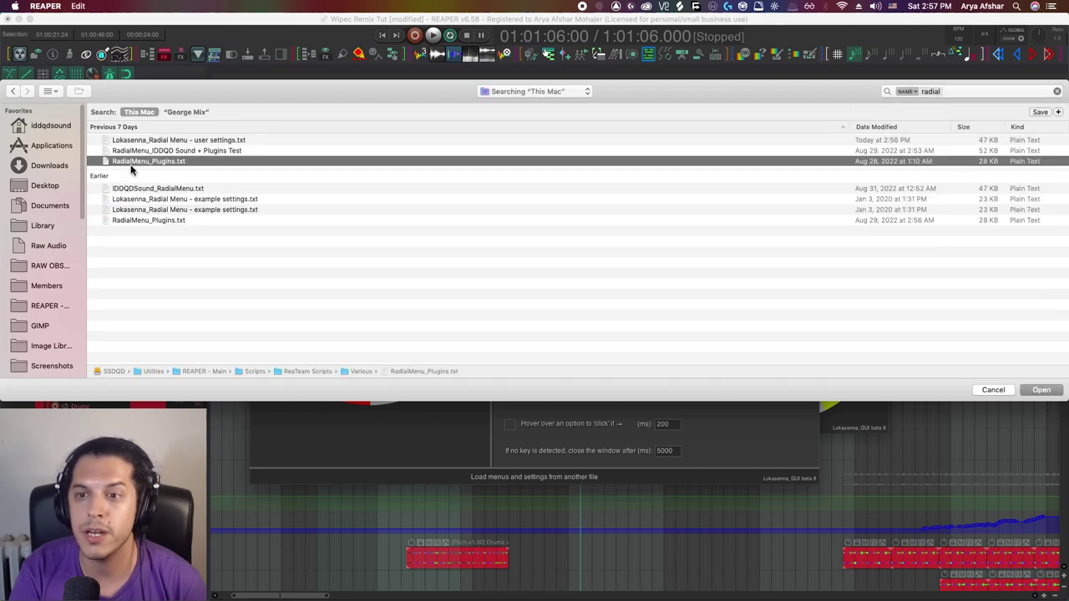
click(1042, 390)
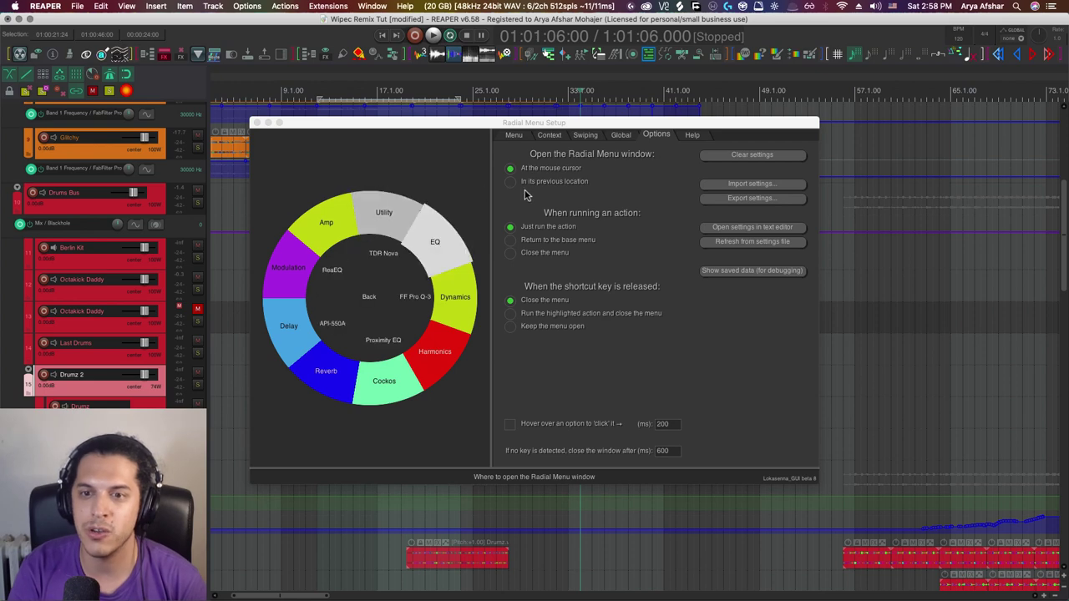
Step: Select the Octakick Daddy track and insert TDR Nova from the radial menu's EQ ring
key(Escape)
scroll(484, 363, up, 5)
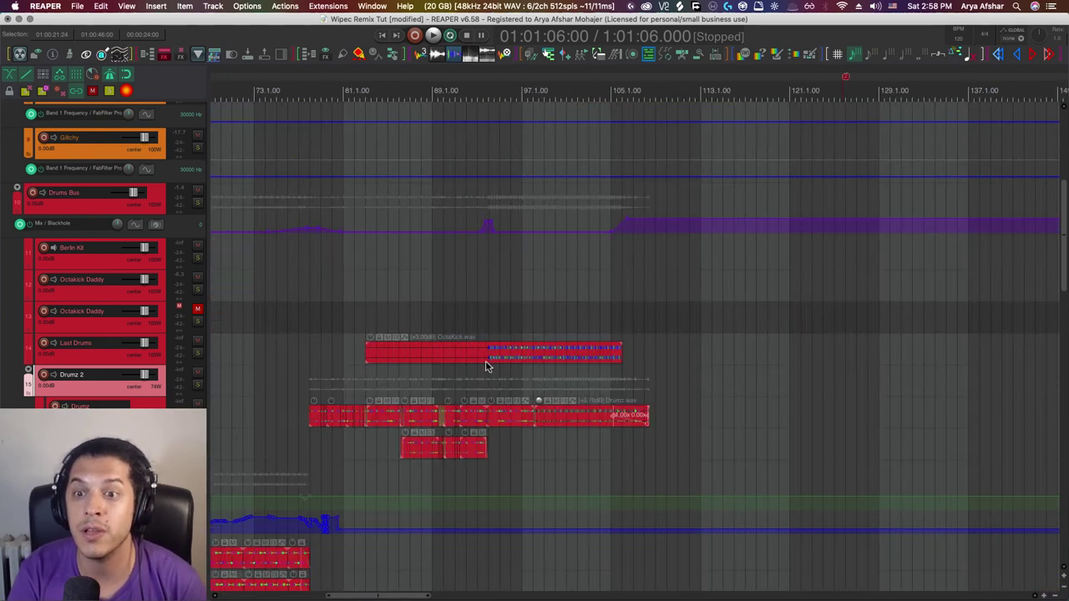
scroll(336, 259, left, 3)
click(337, 258)
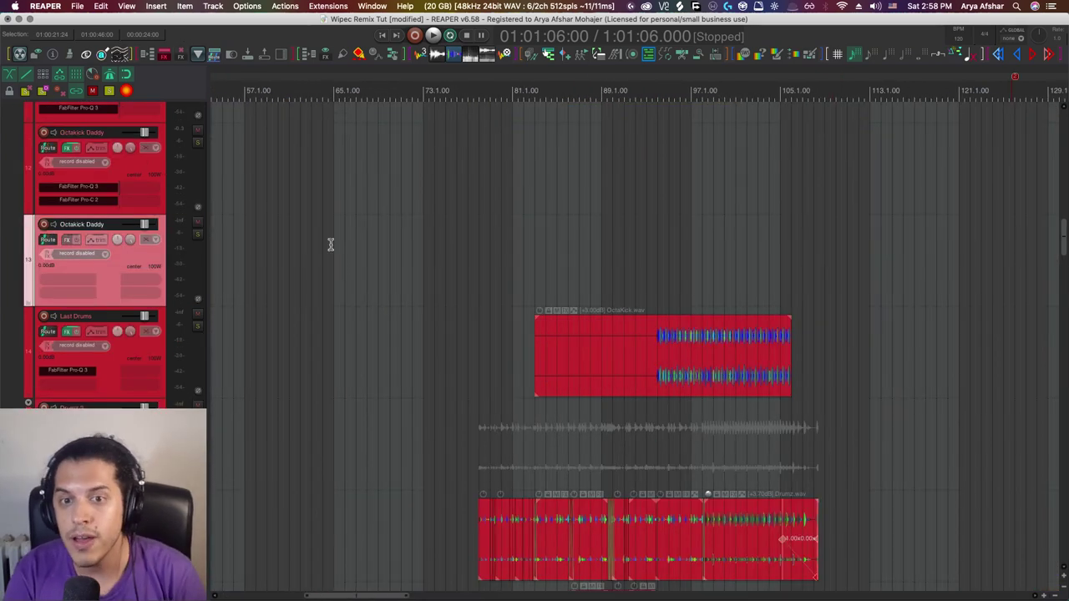
key(r)
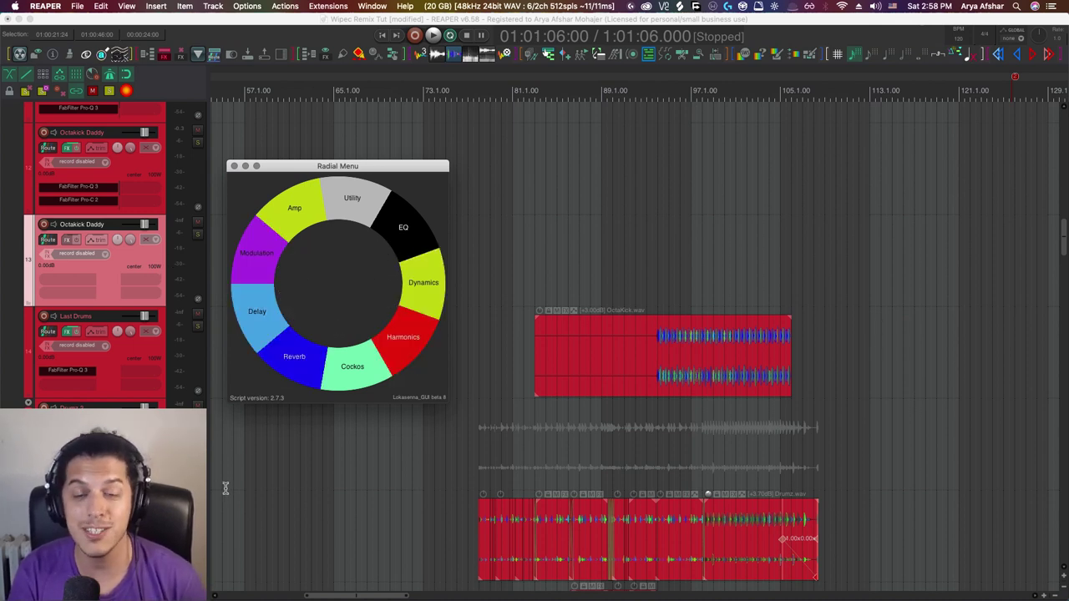
click(417, 230)
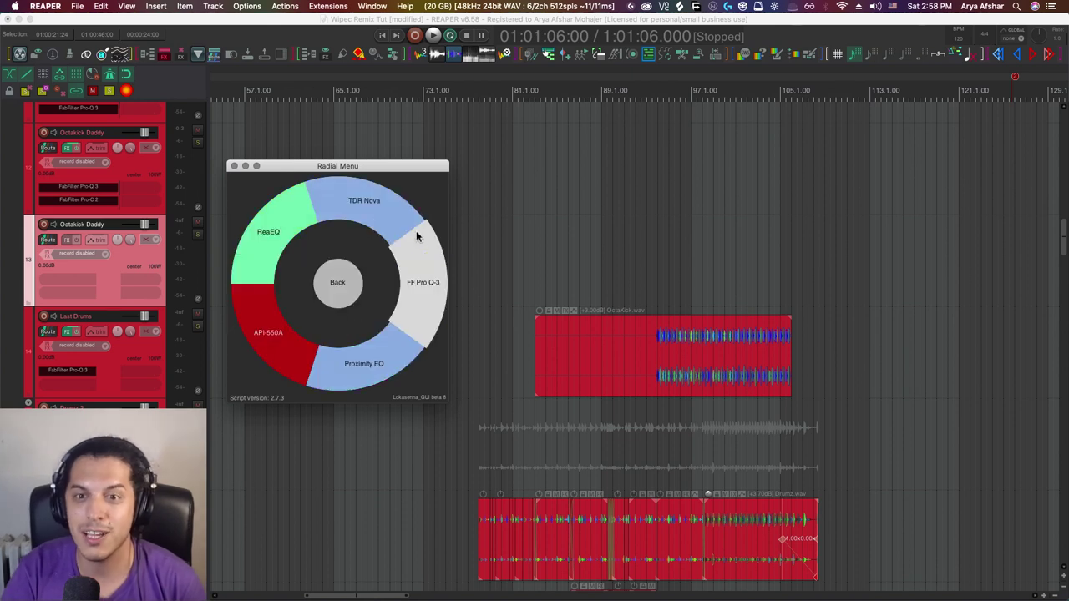
click(376, 212)
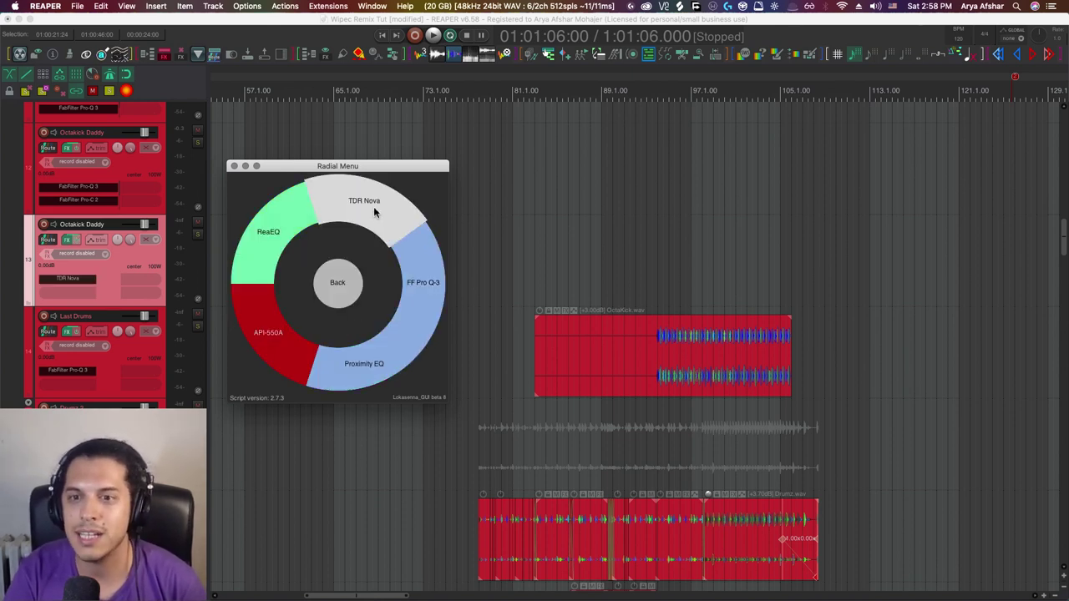
Step: Insert General Dynamics from Compression and MSaturator from Harmonics on the track
click(425, 290)
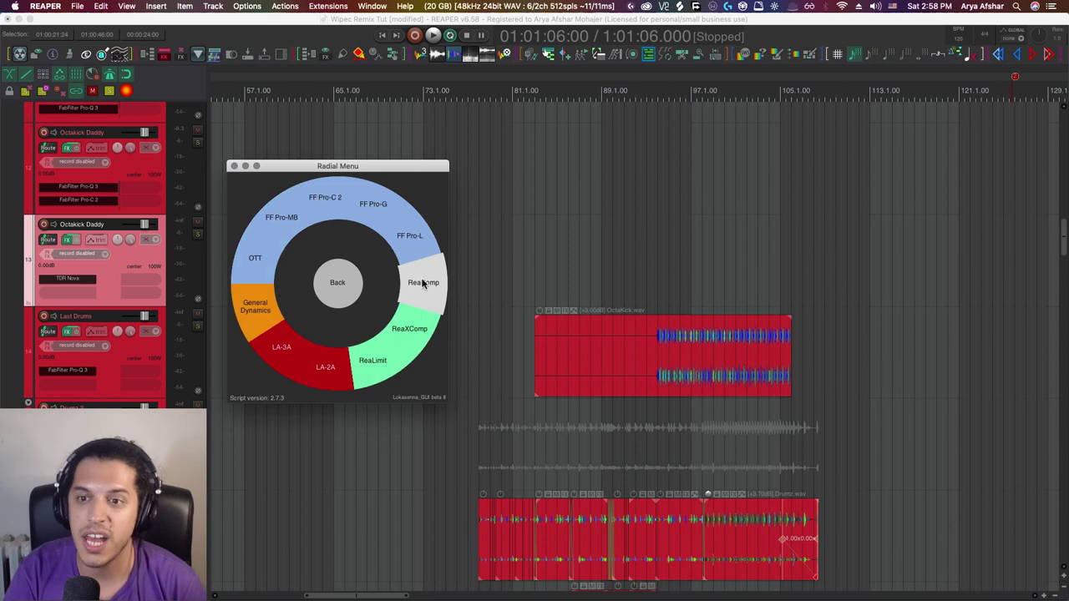
click(259, 310)
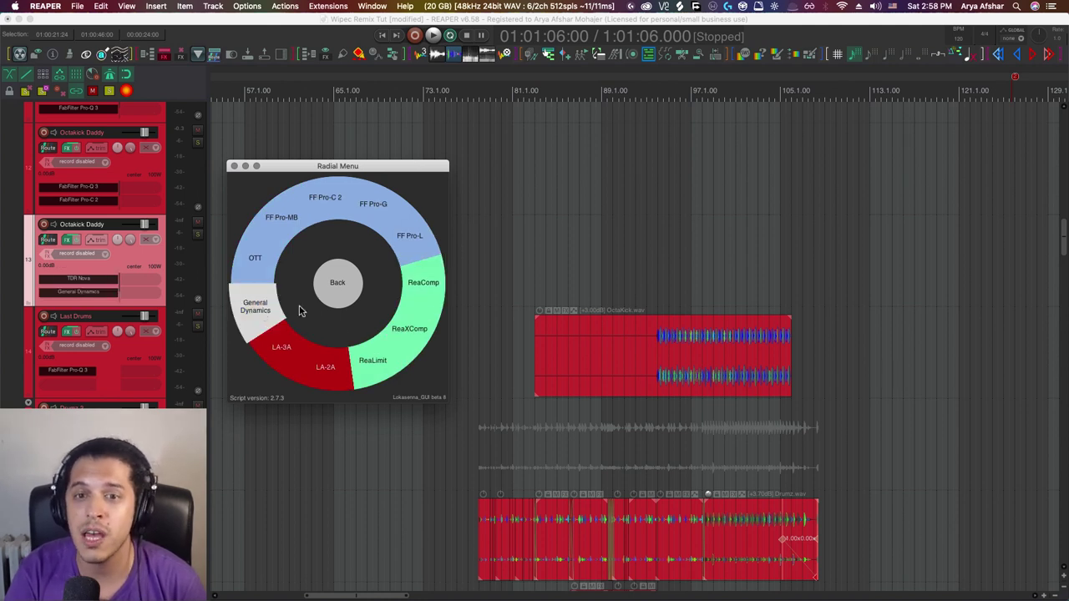
click(352, 290)
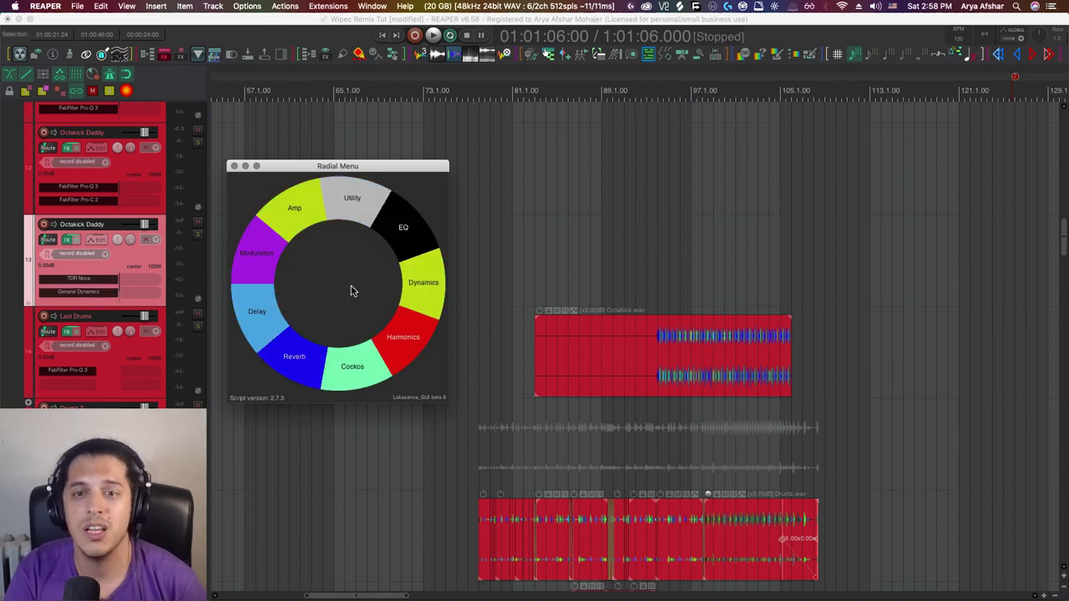
click(409, 348)
click(398, 352)
click(337, 282)
Step: Insert Tukan Delay Machine from Delay, plus MTremolo and Vocal Doubler from Modulation
click(256, 310)
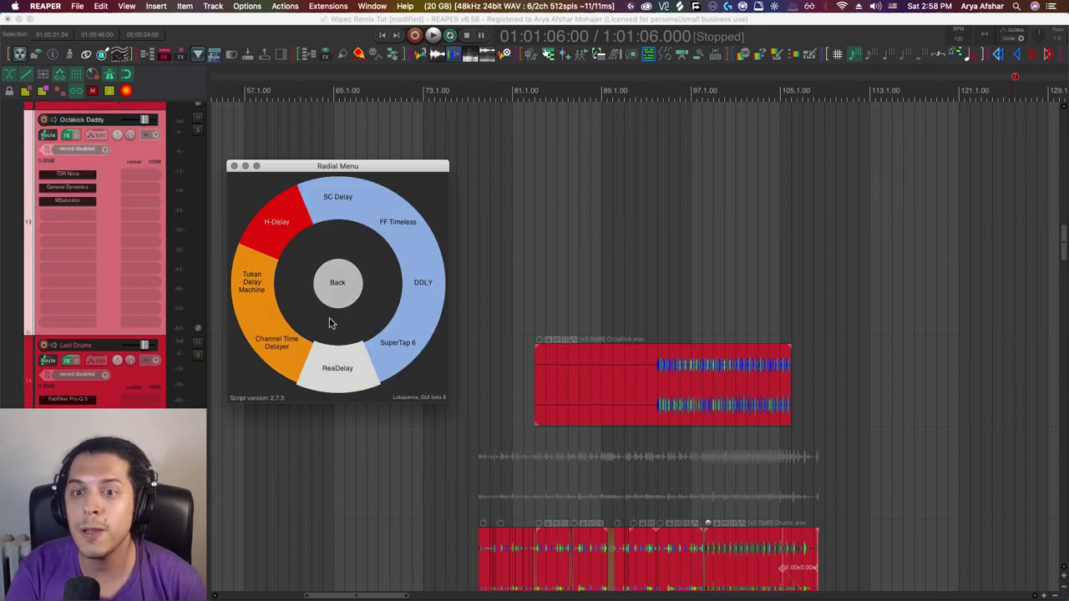
click(264, 289)
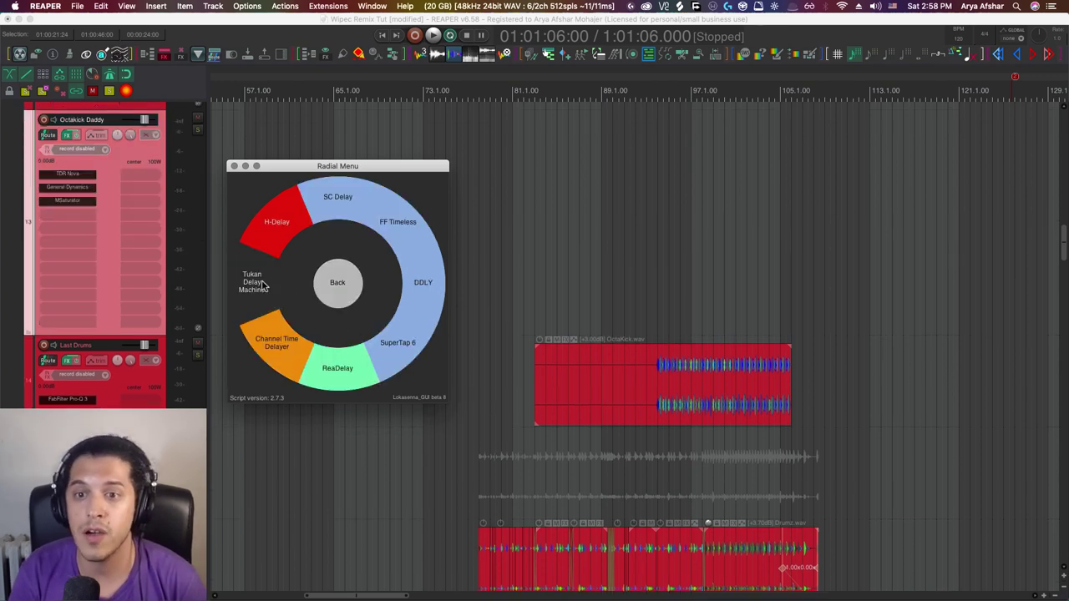
click(328, 284)
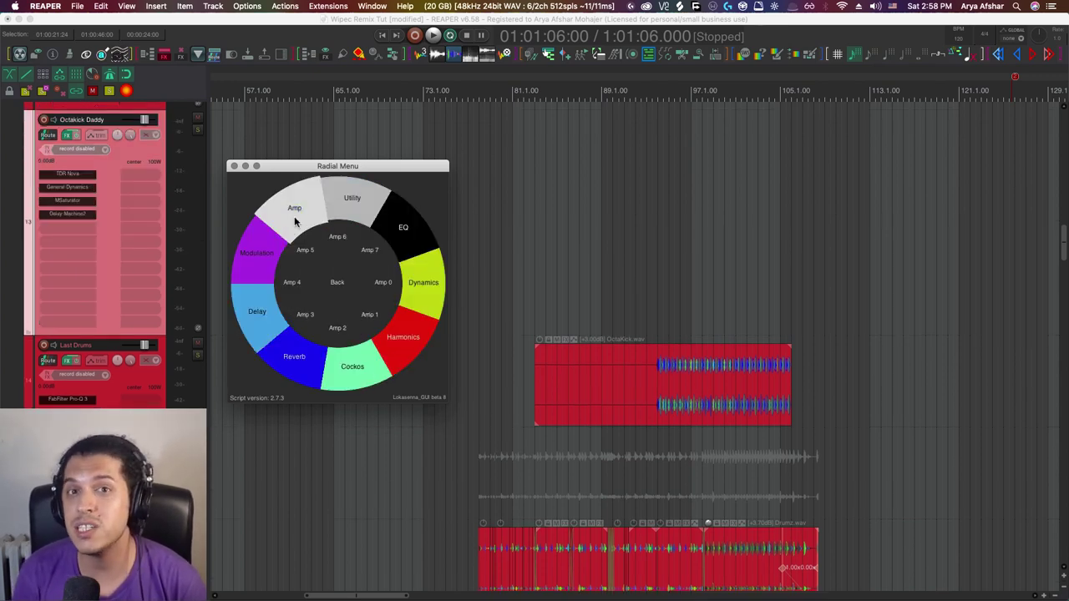
click(272, 257)
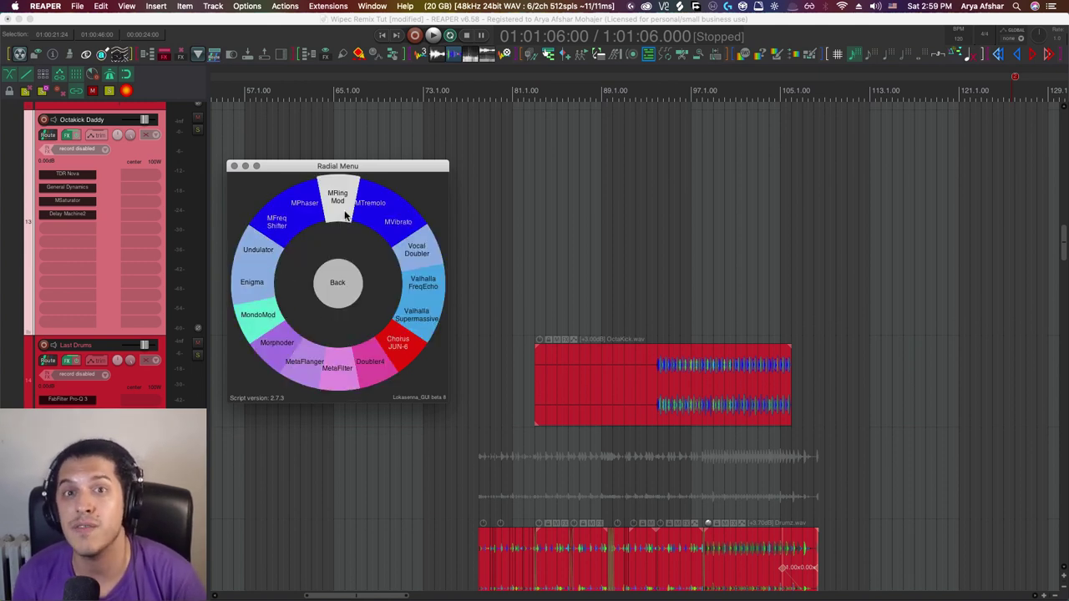
click(373, 214)
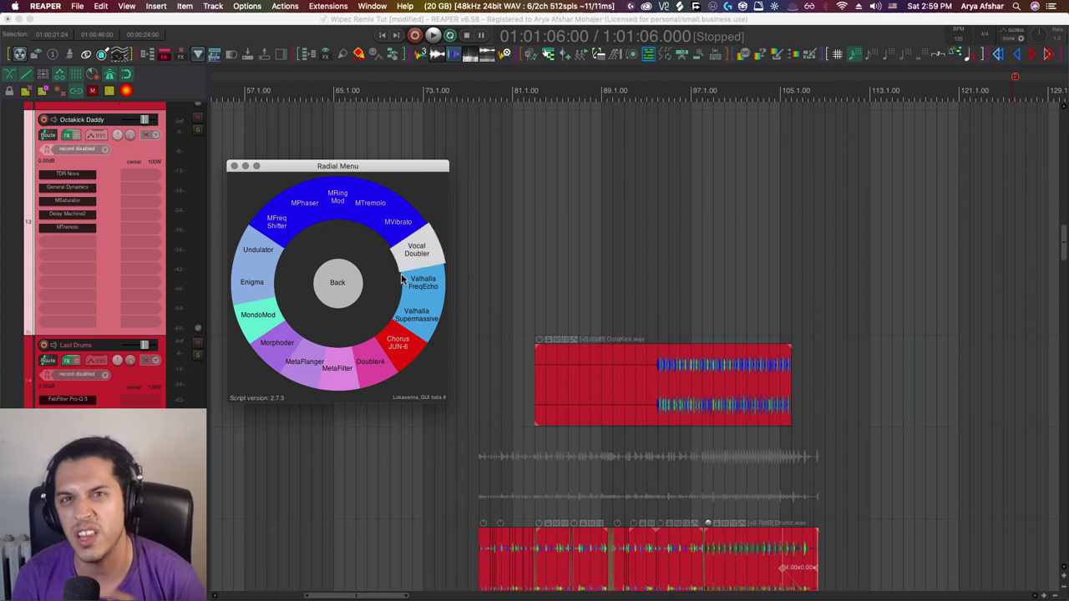
click(422, 255)
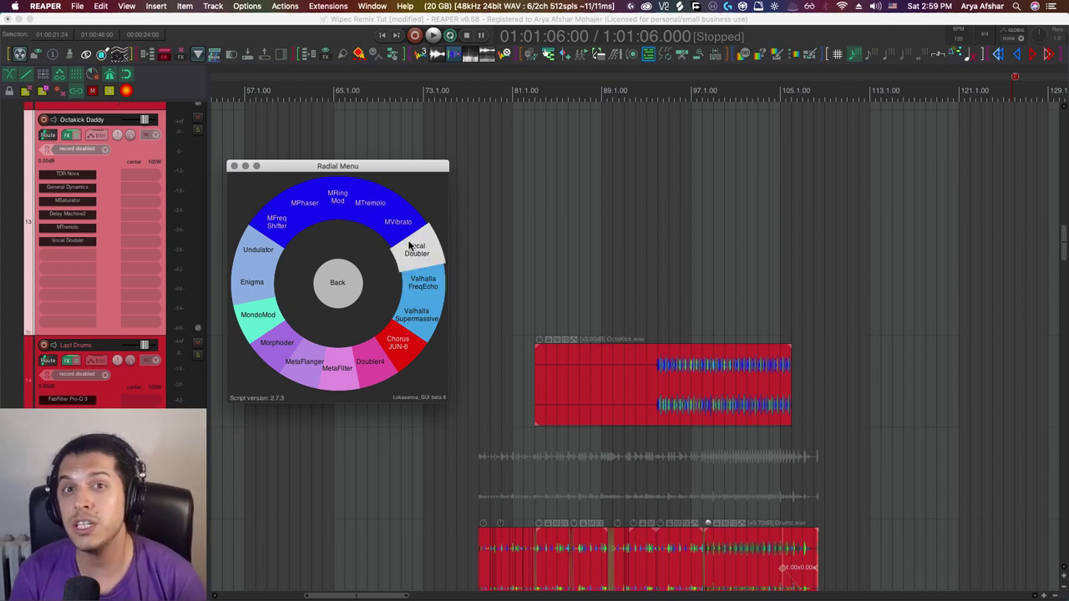
click(342, 281)
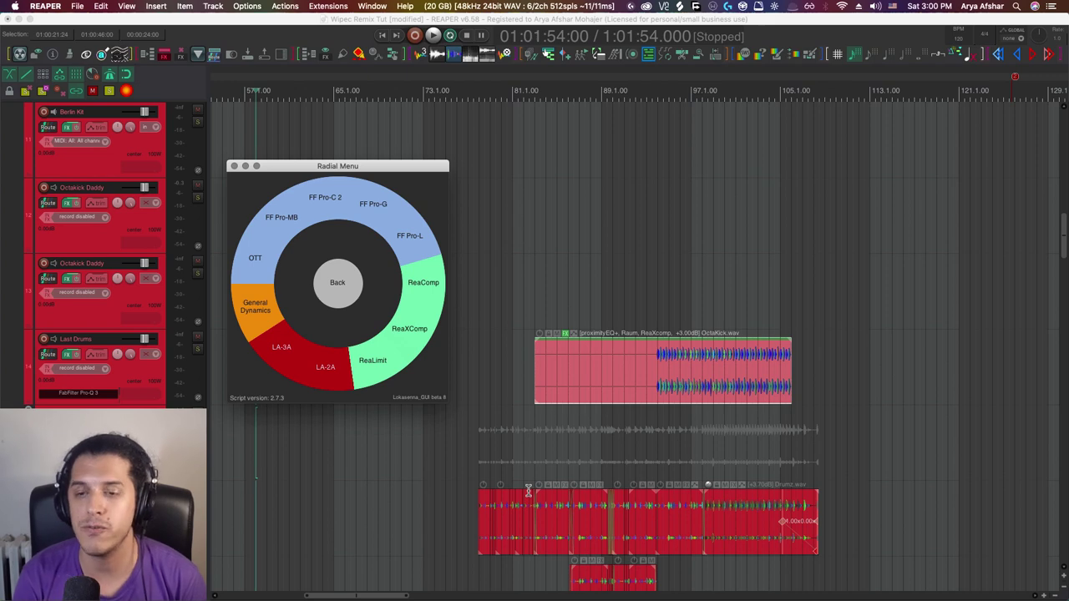
Step: Filter the action list for 'Insert FX', select Insert FX: JS: ReEQ and widen the Command ID column
click(742, 229)
key(shift+slash)
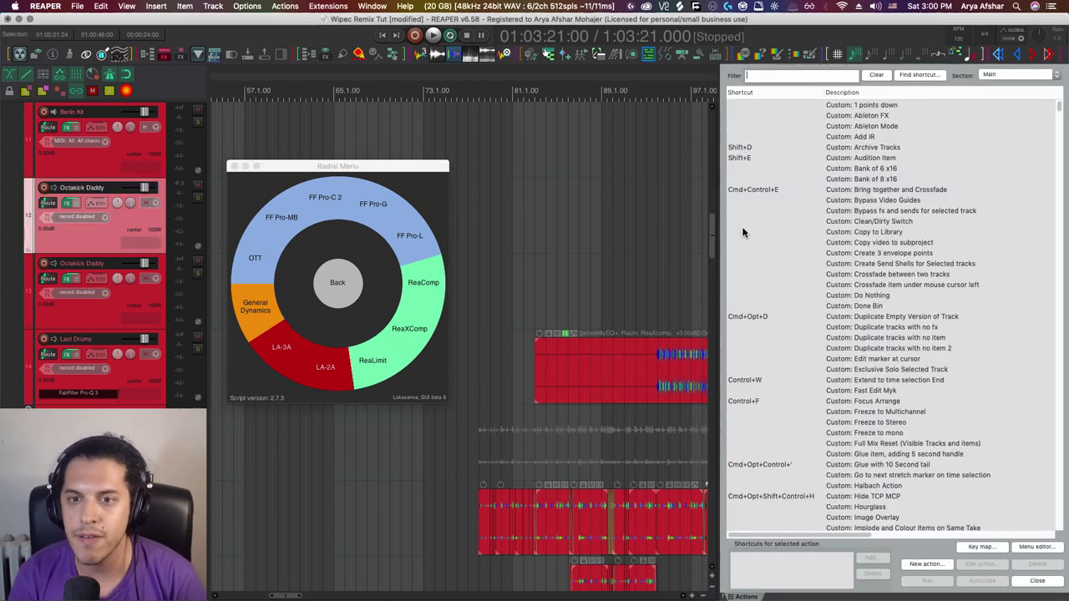
text(Insert FX)
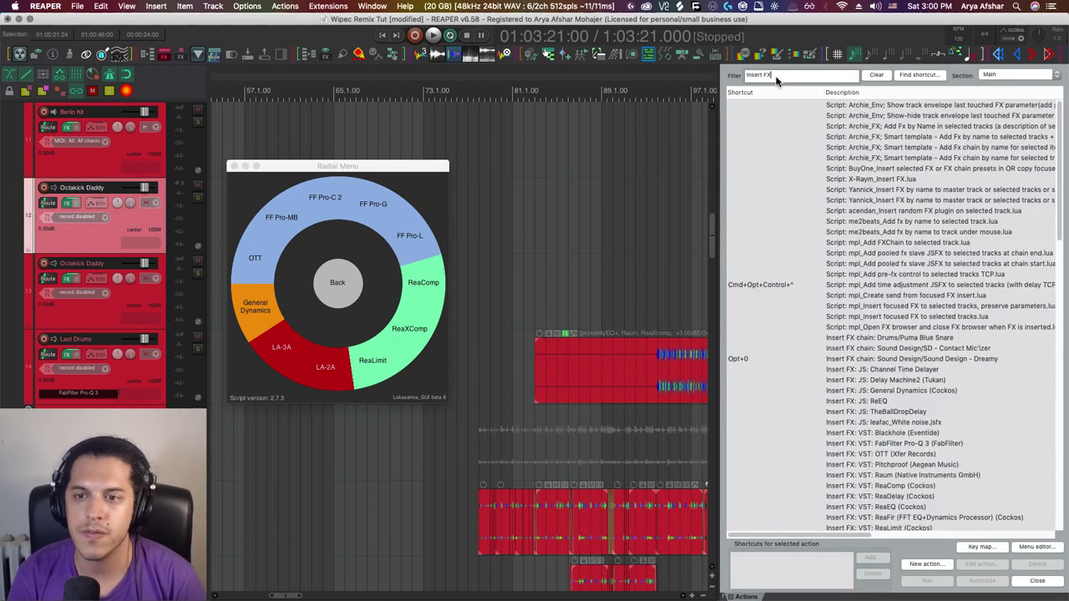
scroll(875, 211, down, 10)
scroll(875, 210, up, 5)
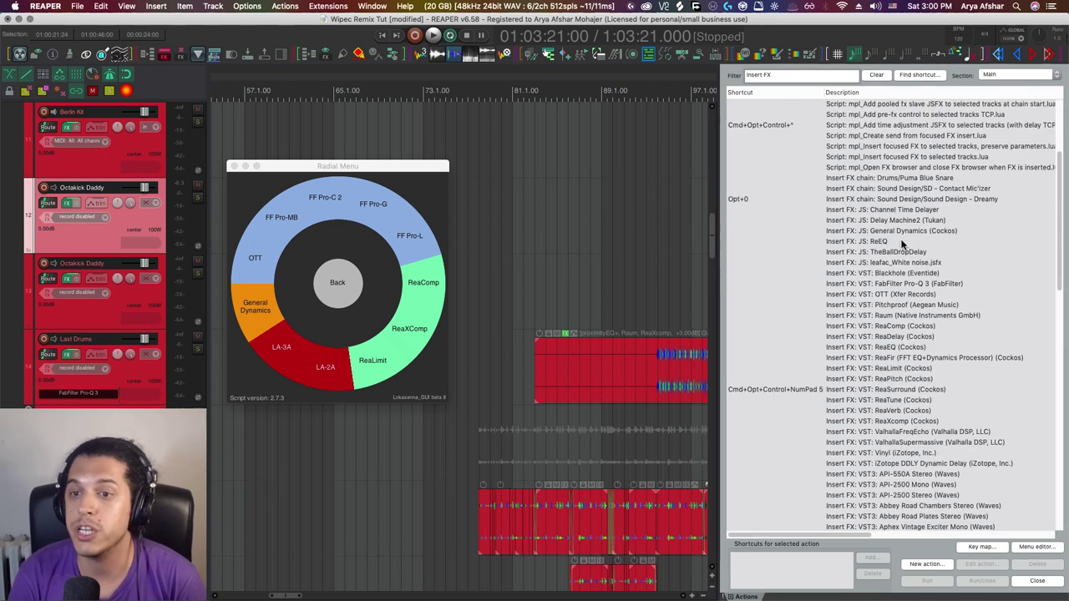
click(880, 241)
drag(850, 535, 1034, 536)
drag(933, 95, 995, 94)
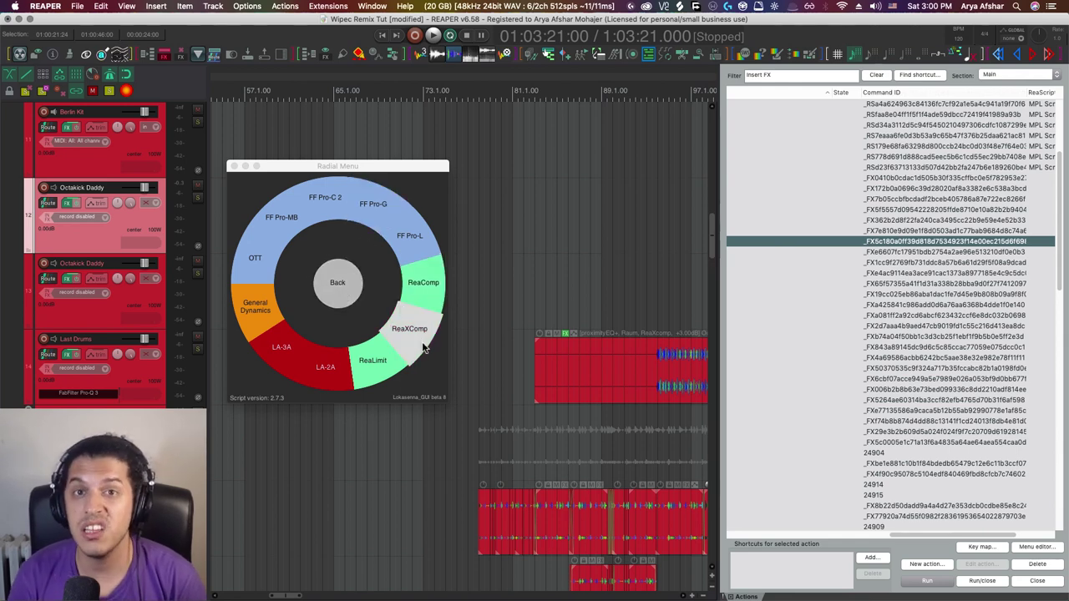
drag(914, 537, 893, 536)
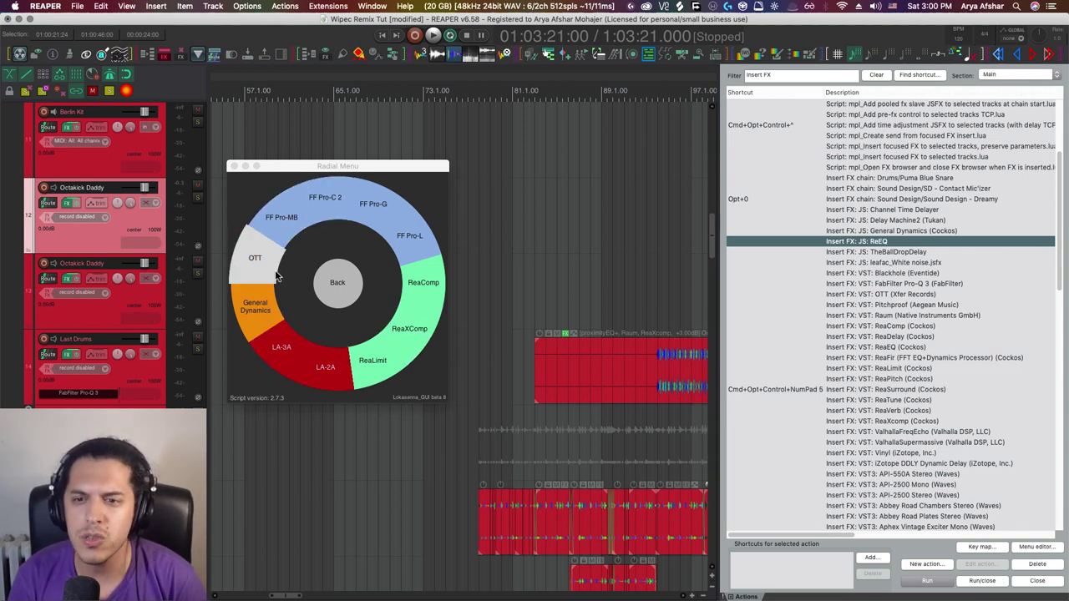
Step: Browse the radial menu's Cockos plugins ring and return to the parent ring
click(338, 292)
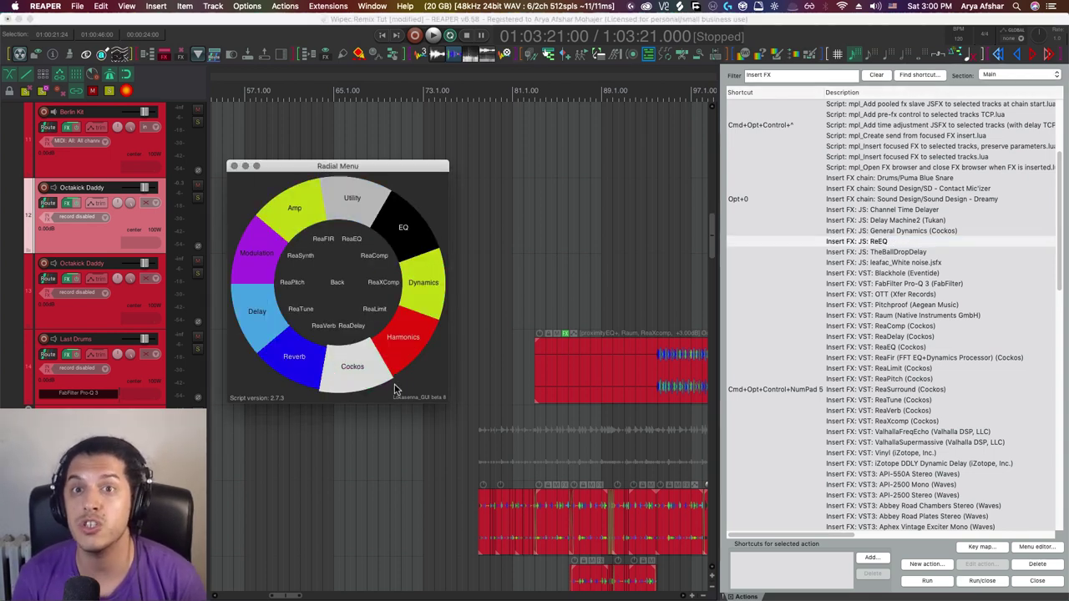
click(365, 376)
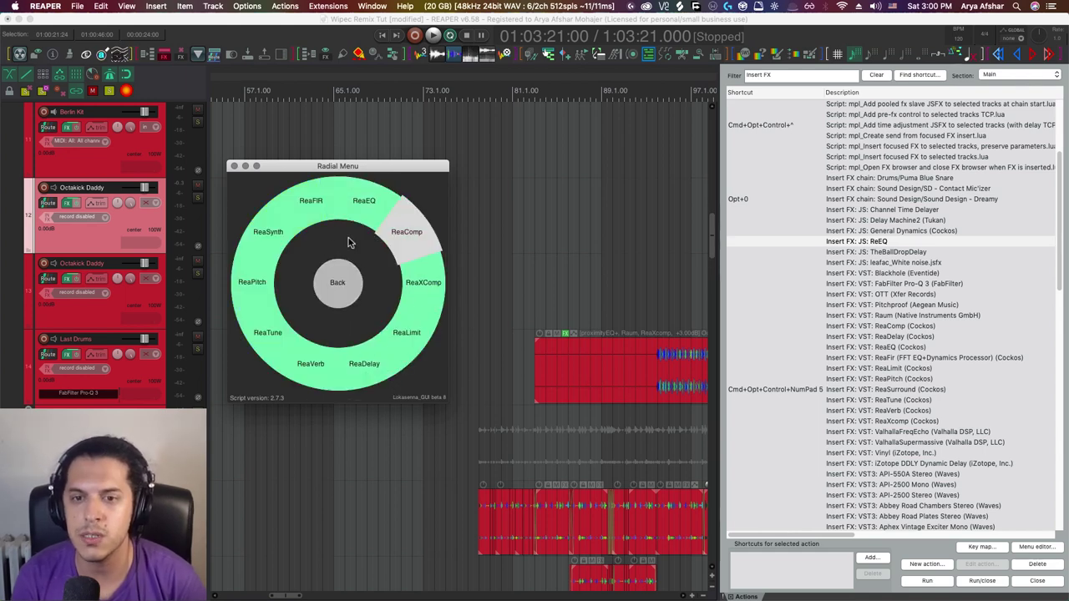
click(337, 284)
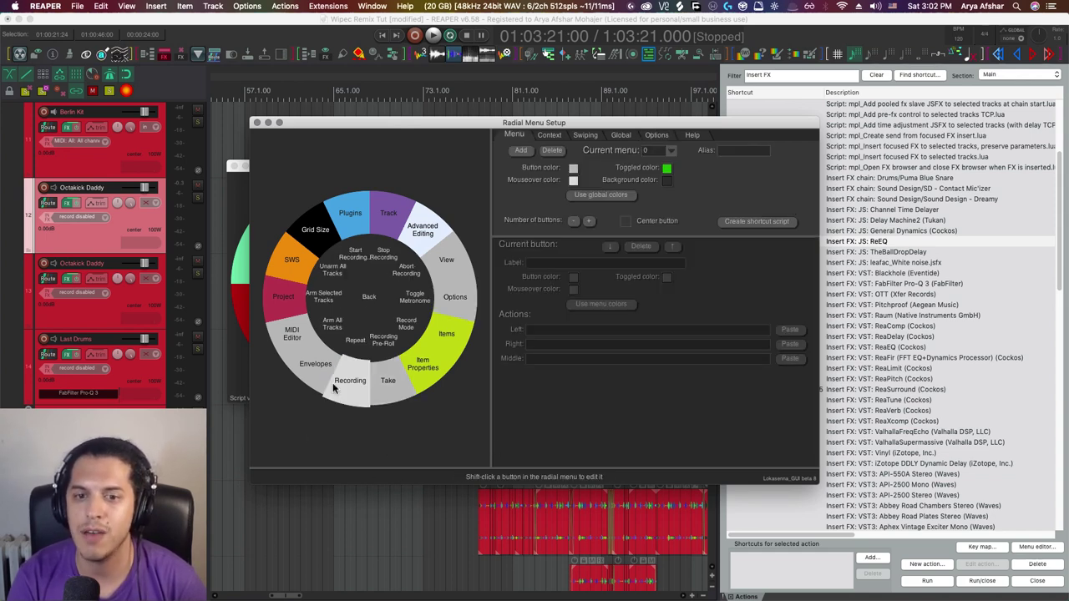
Step: Open the Plugins submenu and then the Cockos submenu in Radial Menu Setup for editing
click(351, 226)
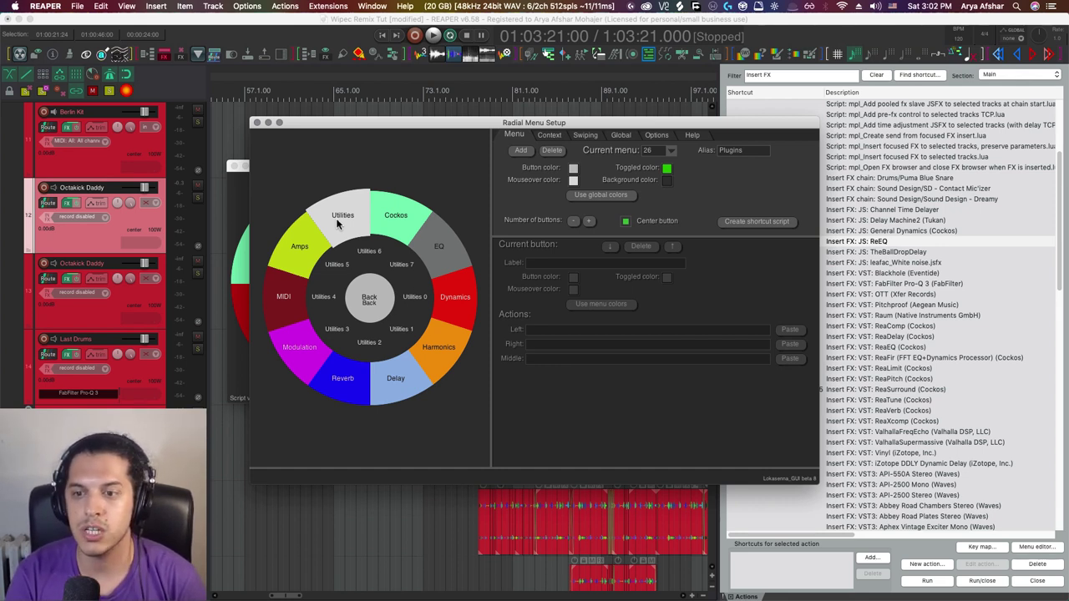
click(398, 222)
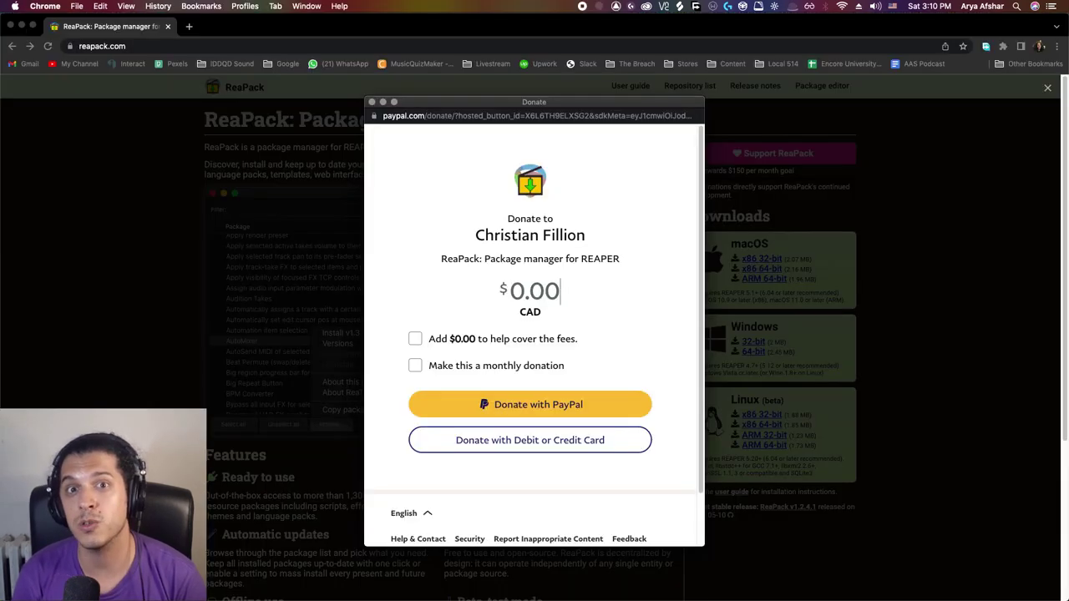
Step: Donate $20.00 to ReaPack with fee coverage, then start a $20 donation to the SWS extension
text(2000)
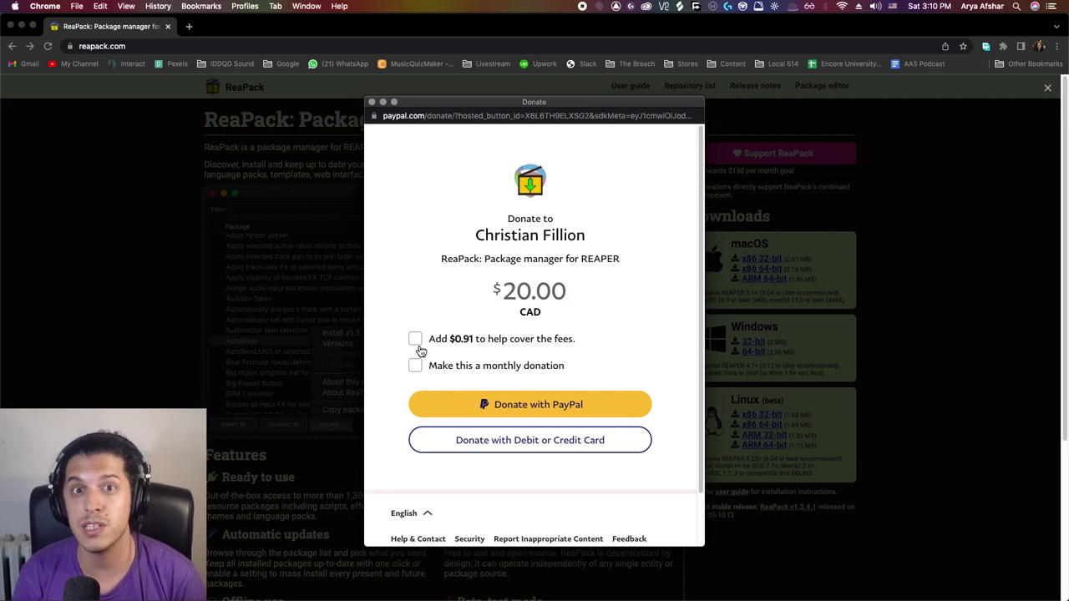
click(416, 341)
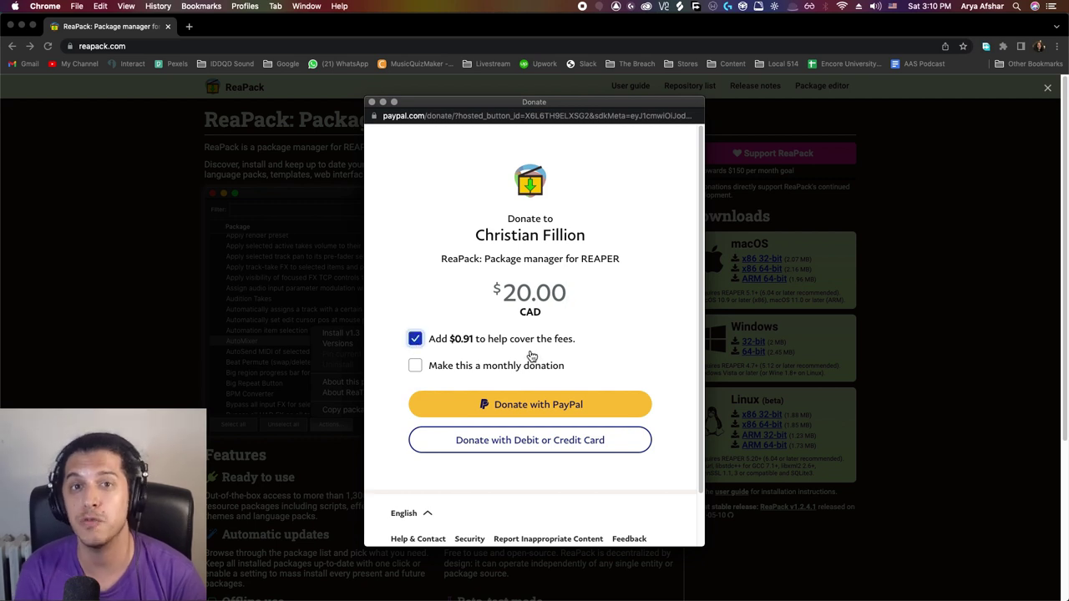
click(527, 410)
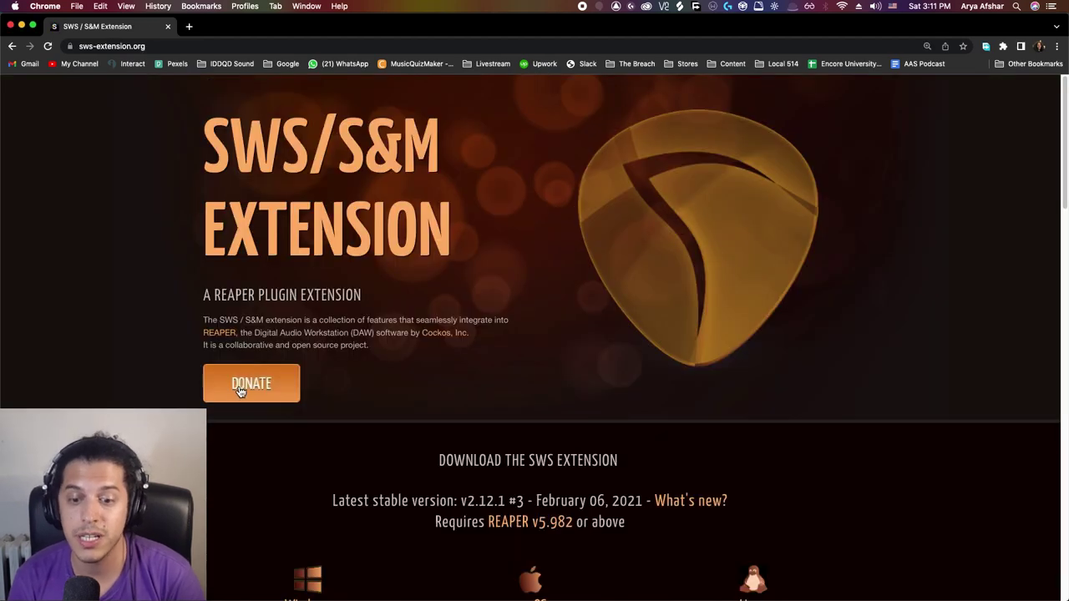
click(240, 389)
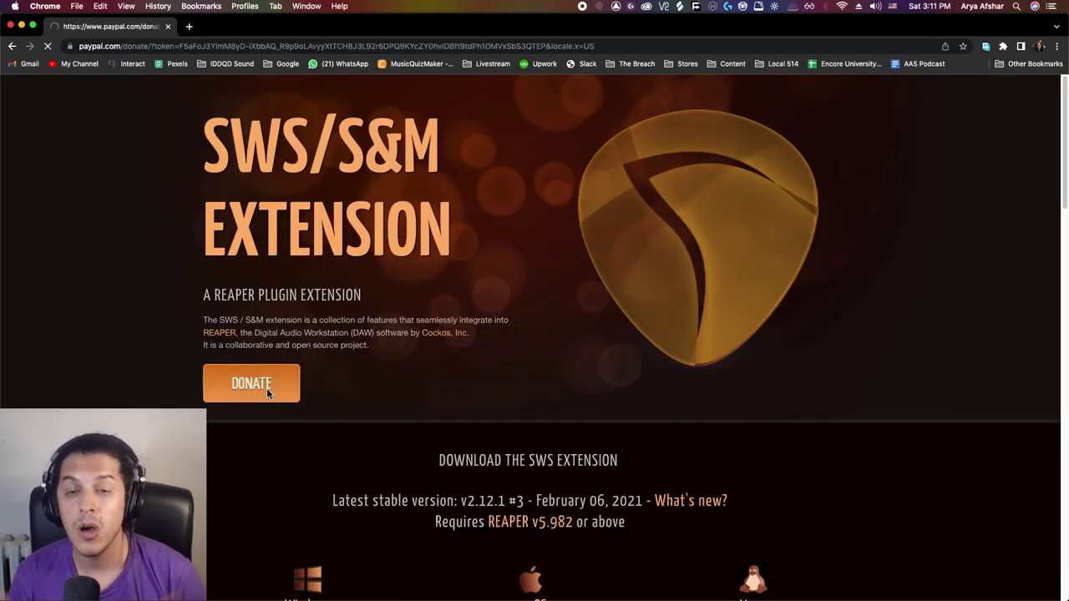
click(540, 322)
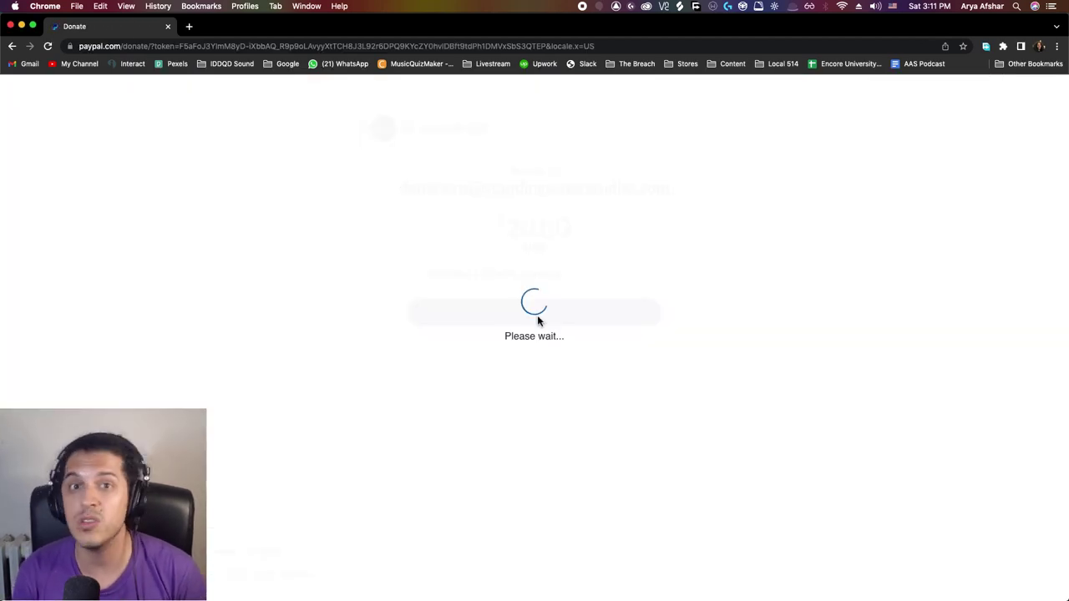